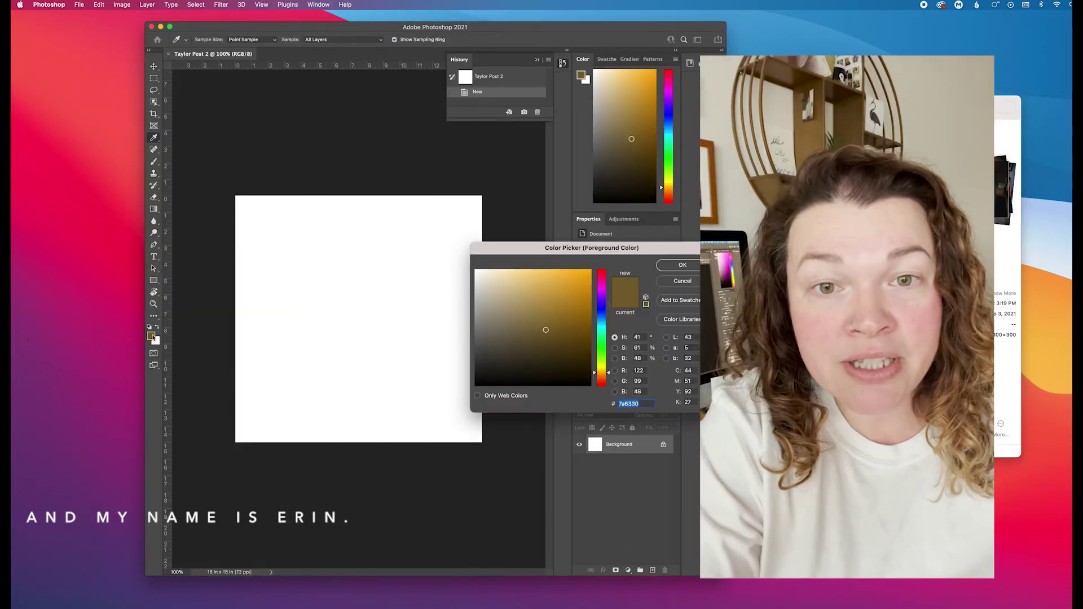
Step: Set the foreground color to a muted purple, and try it with a brush stroke on the blank canvas before reverting to the New state
{"action": "left_click", "coordinate": [545, 322]}
{"action": "left_click_drag", "start_coordinate": [545, 329], "coordinate": [522, 297]}
{"action": "left_click", "coordinate": [683, 265]}
{"action": "mouse_move", "coordinate": [305, 243]}
{"action": "left_mouse_down"}
{"action": "mouse_move", "coordinate": [259, 290]}
{"action": "mouse_move", "coordinate": [271, 431]}
{"action": "mouse_move", "coordinate": [361, 333]}
{"action": "left_mouse_up"}
{"action": "left_click", "coordinate": [477, 90]}
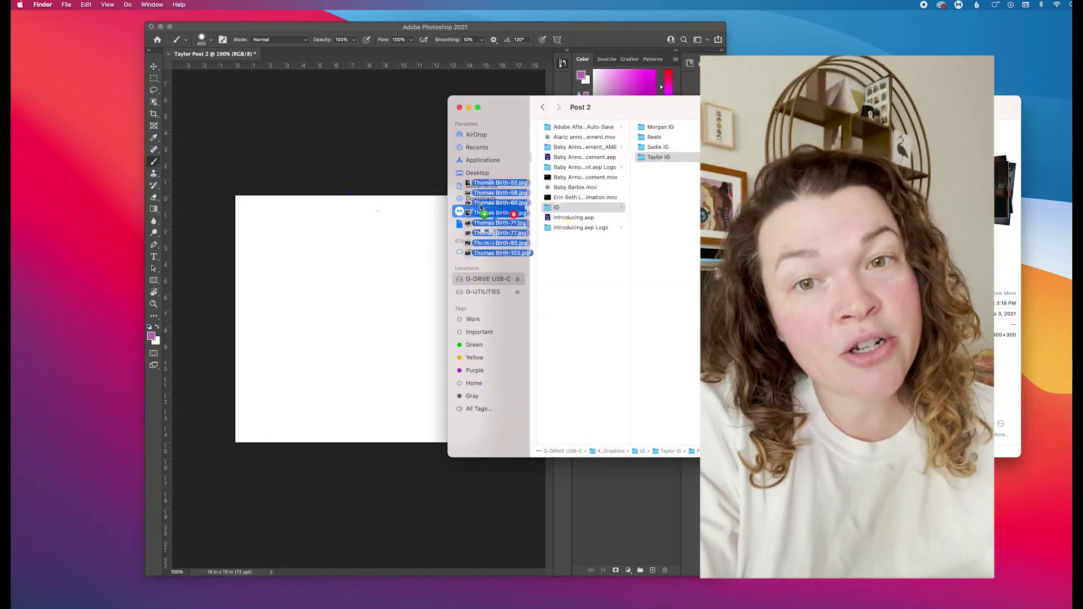
Step: Place the eight selected Thomas Birth photos from the Post 2 folder into the document as embedded smart objects
{"action": "left_click_drag", "start_coordinate": [496, 212], "coordinate": [507, 284]}
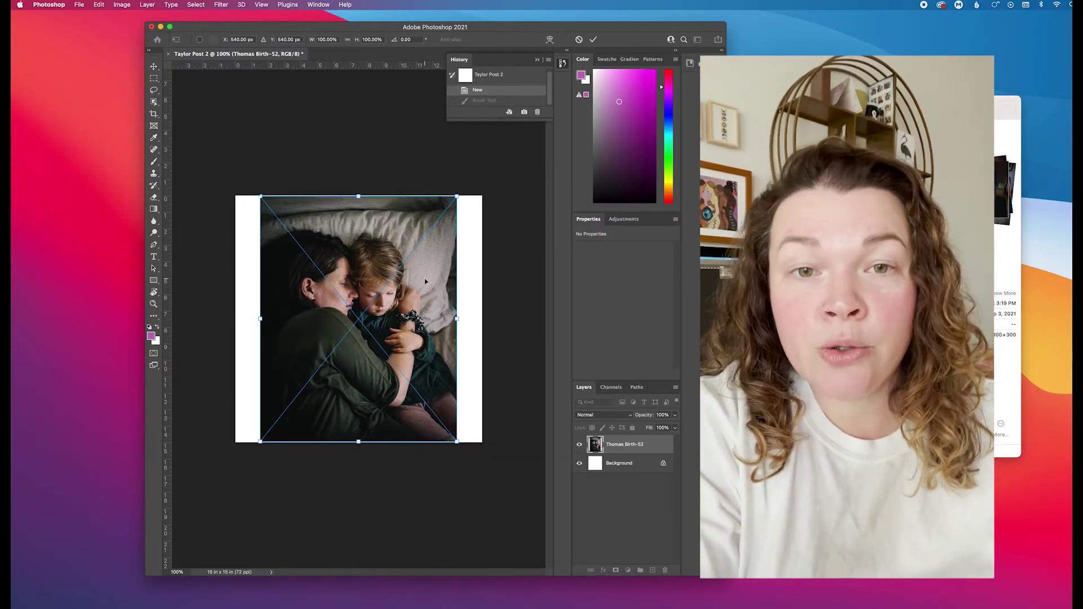
{"action": "key", "text": "Return"}
{"action": "key", "text": "Return"}
{"action": "key", "text": "Return"}
{"action": "key", "text": "Return"}
{"action": "key", "text": "Return"}
{"action": "key", "text": "Return"}
{"action": "key", "text": "Return"}
{"action": "key", "text": "Return"}
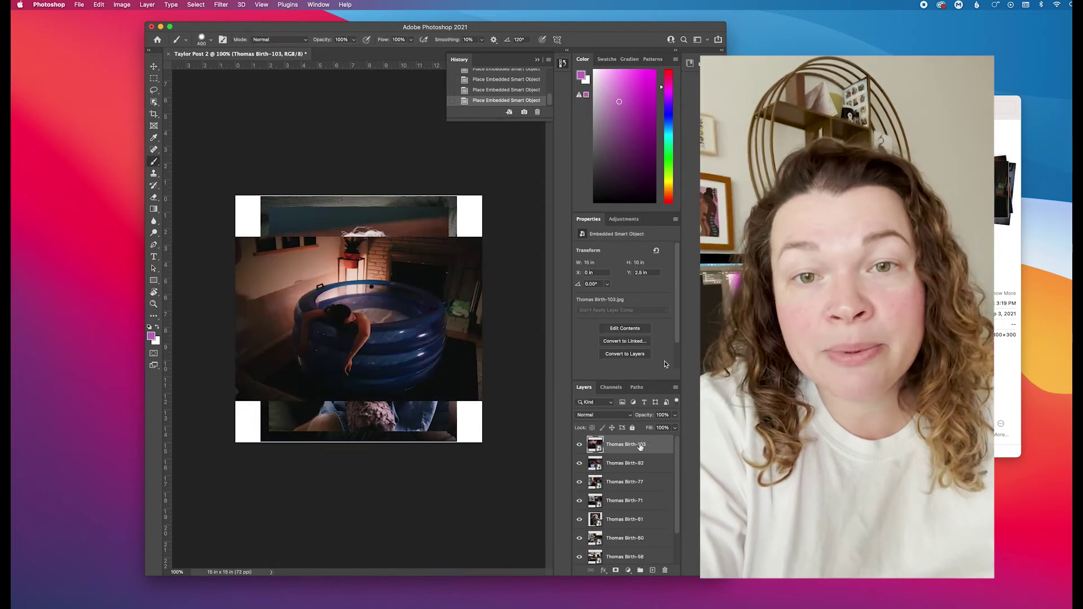
Step: Hide the six photo layers from Thomas Birth-103 down to Thomas Birth-60
{"action": "left_click", "coordinate": [579, 444]}
{"action": "left_click", "coordinate": [580, 463]}
{"action": "left_click", "coordinate": [580, 482]}
{"action": "left_click", "coordinate": [579, 501]}
{"action": "left_click", "coordinate": [579, 520]}
{"action": "scroll", "coordinate": [616, 516], "scroll_direction": "down", "scroll_amount": 3}
{"action": "left_click", "coordinate": [580, 499]}
Step: Resize the Thomas Birth-58 photo with Free Transform and move it upward on the canvas
{"action": "left_click", "coordinate": [618, 518]}
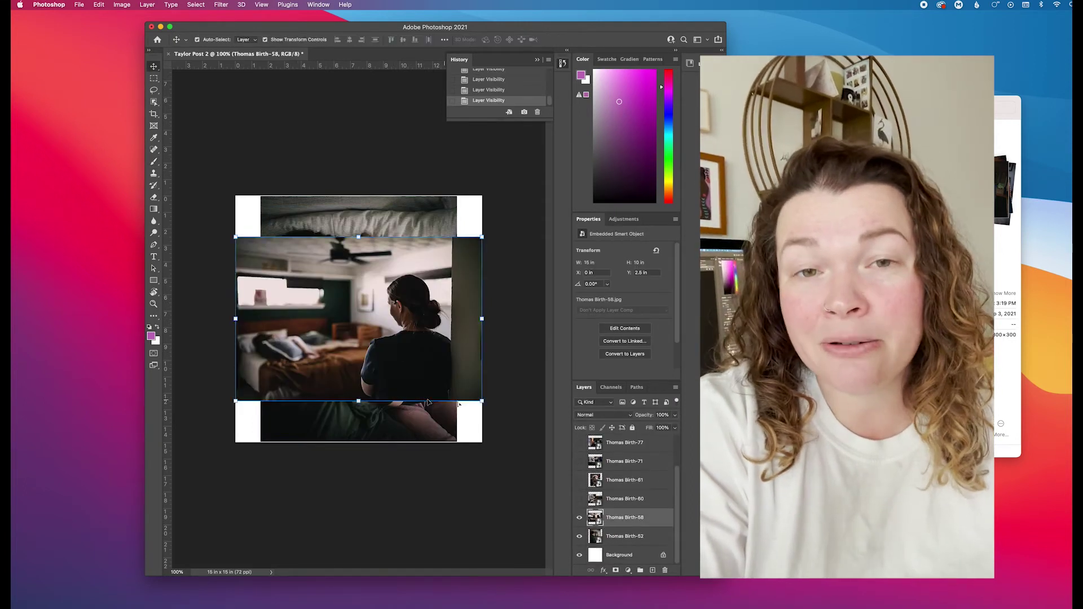
{"action": "key", "text": "ctrl+t"}
{"action": "left_click_drag", "start_coordinate": [525, 452], "coordinate": [512, 442]}
{"action": "left_click_drag", "start_coordinate": [354, 354], "coordinate": [354, 317]}
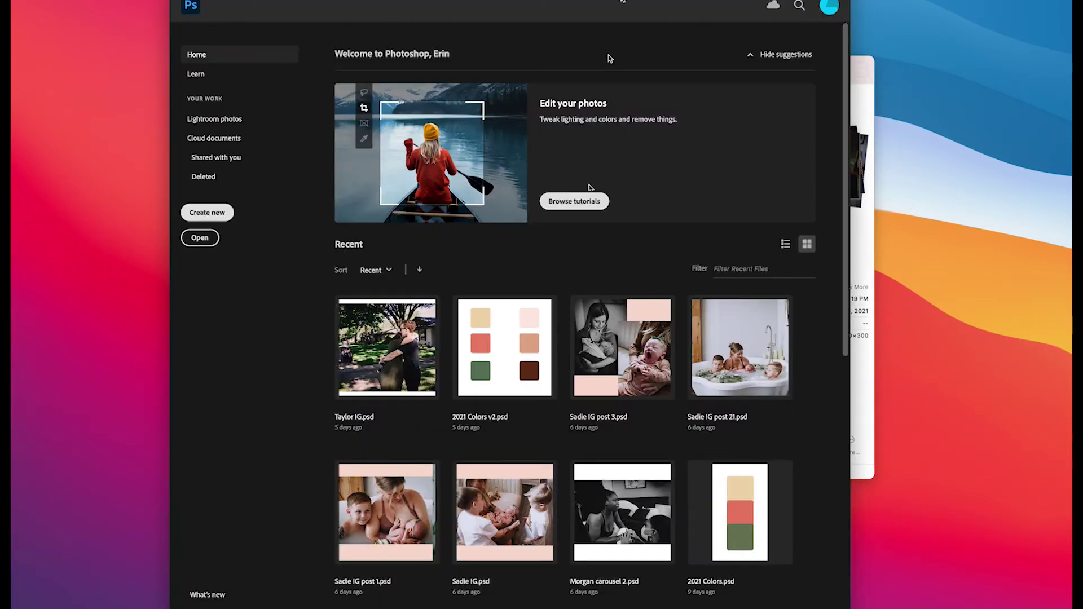
Step: Create a new 1080 × 1080 pixel document named Taylor Post 2 with a resolution of 72 pixels/inch and a white background
{"action": "left_click_drag", "start_coordinate": [622, 2], "coordinate": [531, 0]}
{"action": "left_click", "coordinate": [97, 212]}
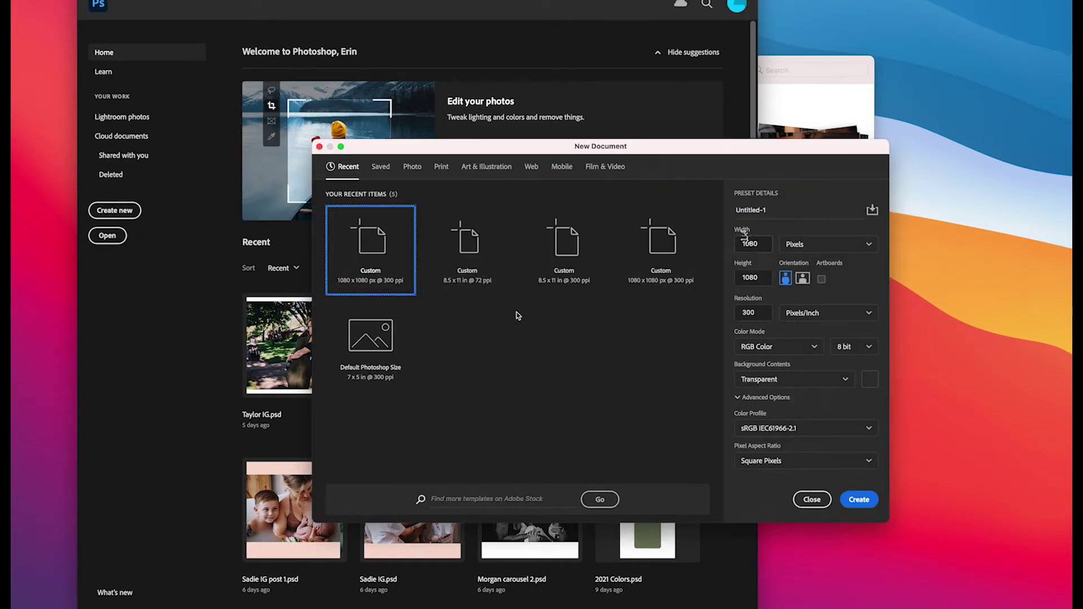
{"action": "left_click", "coordinate": [773, 214]}
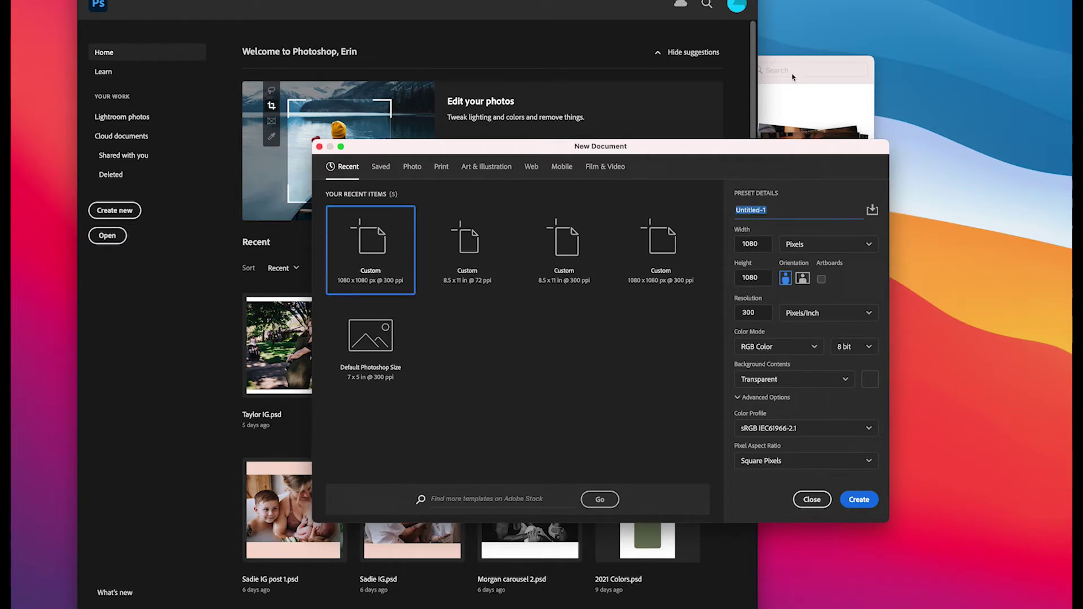
{"action": "type", "text": "Taylor Post 2"}
{"action": "double_click", "coordinate": [756, 313]}
{"action": "type", "text": "72"}
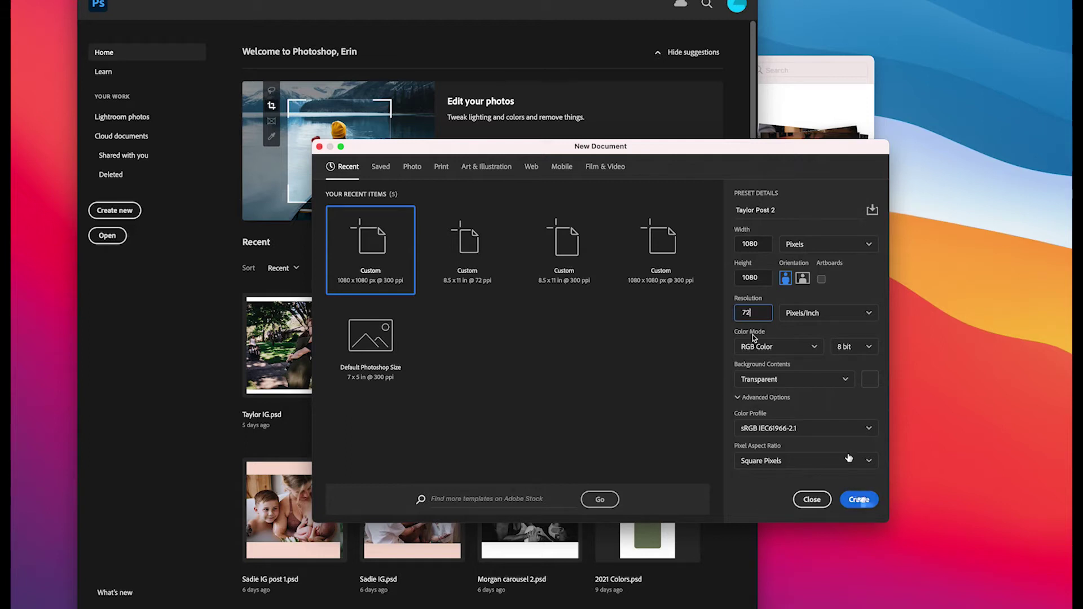
{"action": "left_click", "coordinate": [808, 383]}
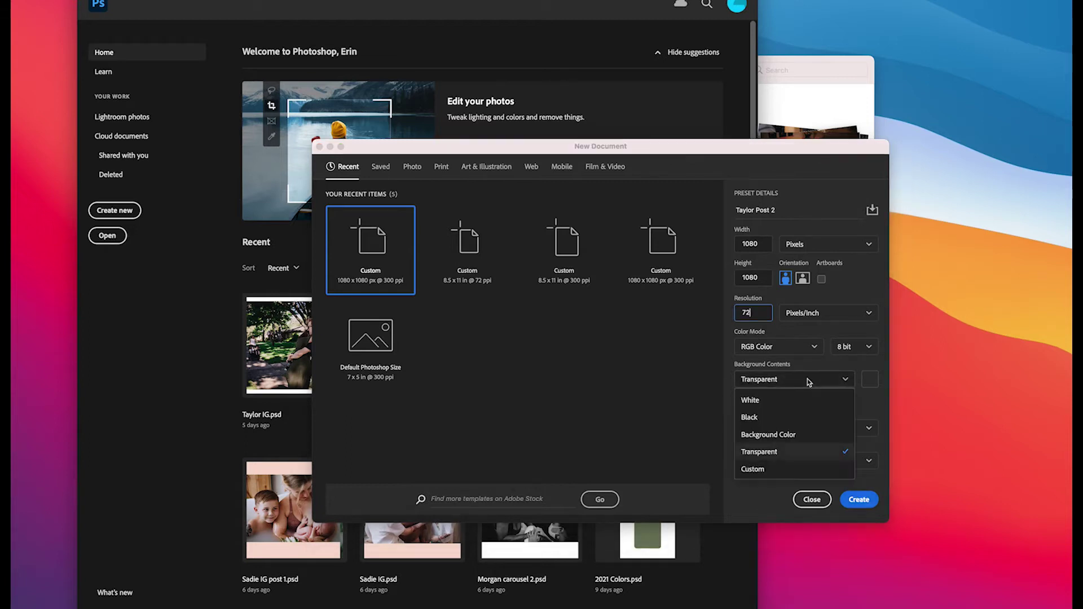
{"action": "left_click", "coordinate": [774, 402]}
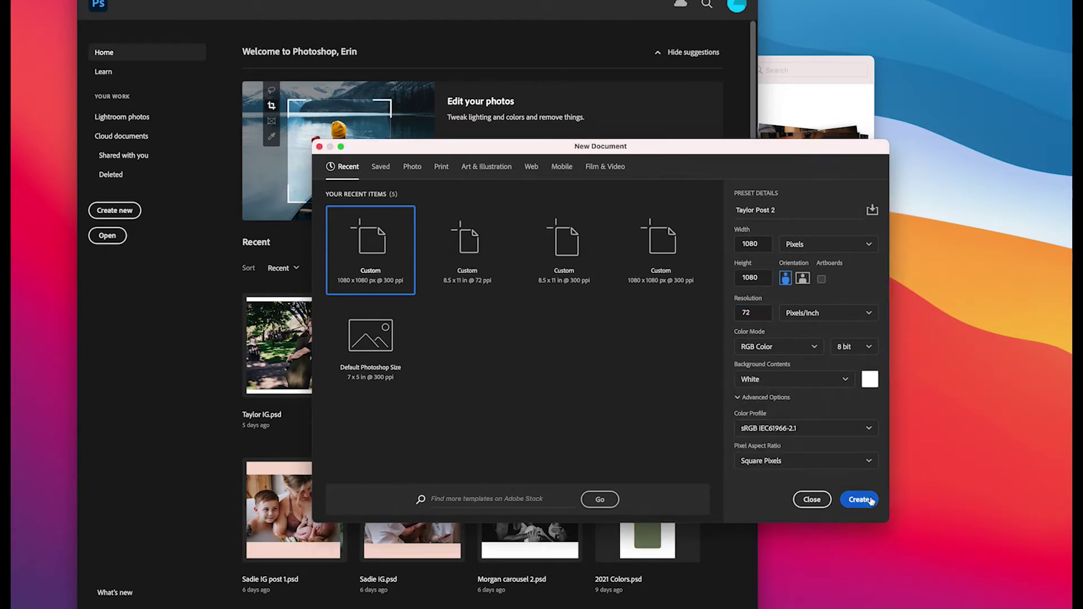
{"action": "left_click", "coordinate": [872, 502]}
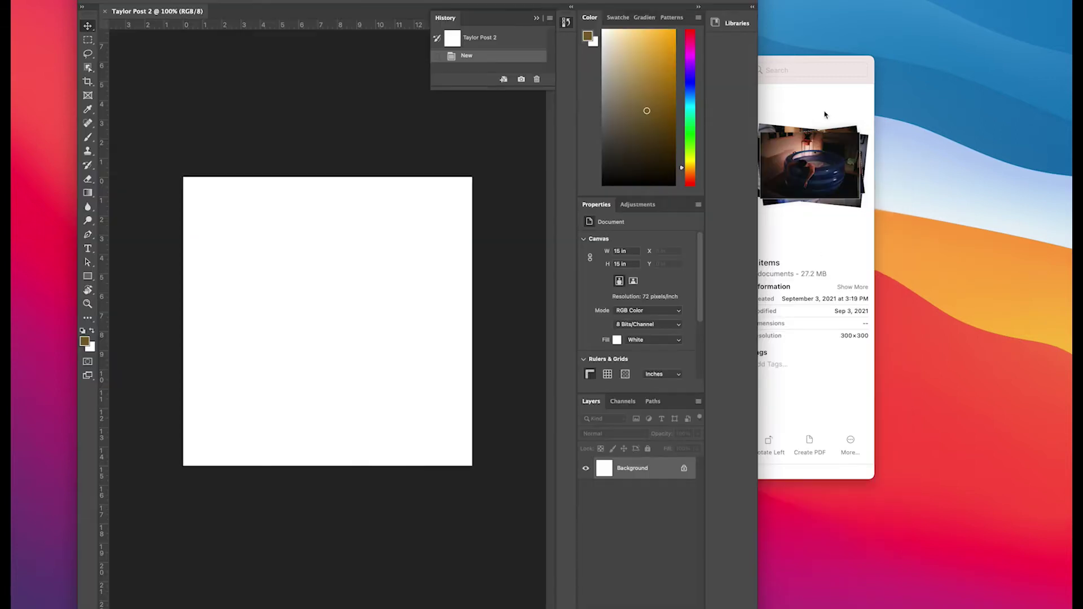
Step: Move the Finder window with the Post 2 photos farther away from the canvas and return to the document
{"action": "left_click_drag", "start_coordinate": [795, 62], "coordinate": [1023, 67]}
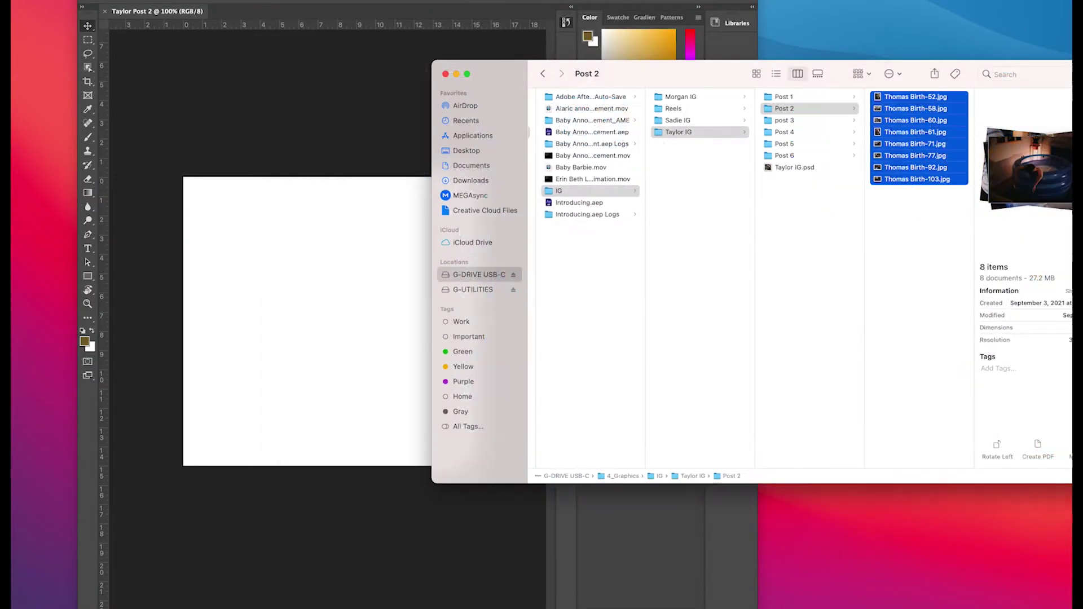
{"action": "left_click", "coordinate": [415, 370]}
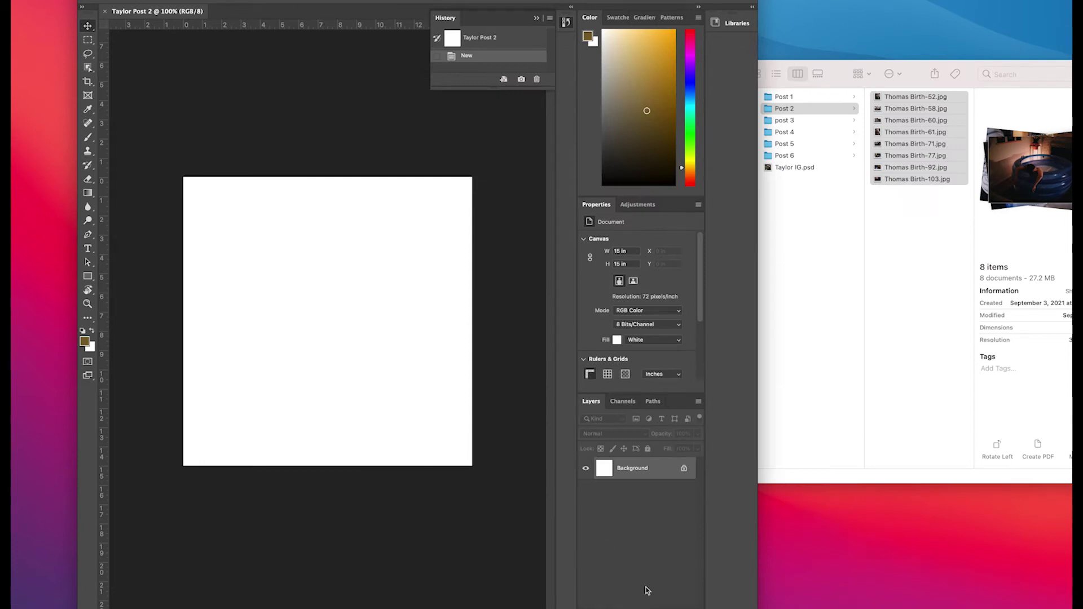
Step: Set the foreground color to the purple c172bc
{"action": "left_click", "coordinate": [85, 341]}
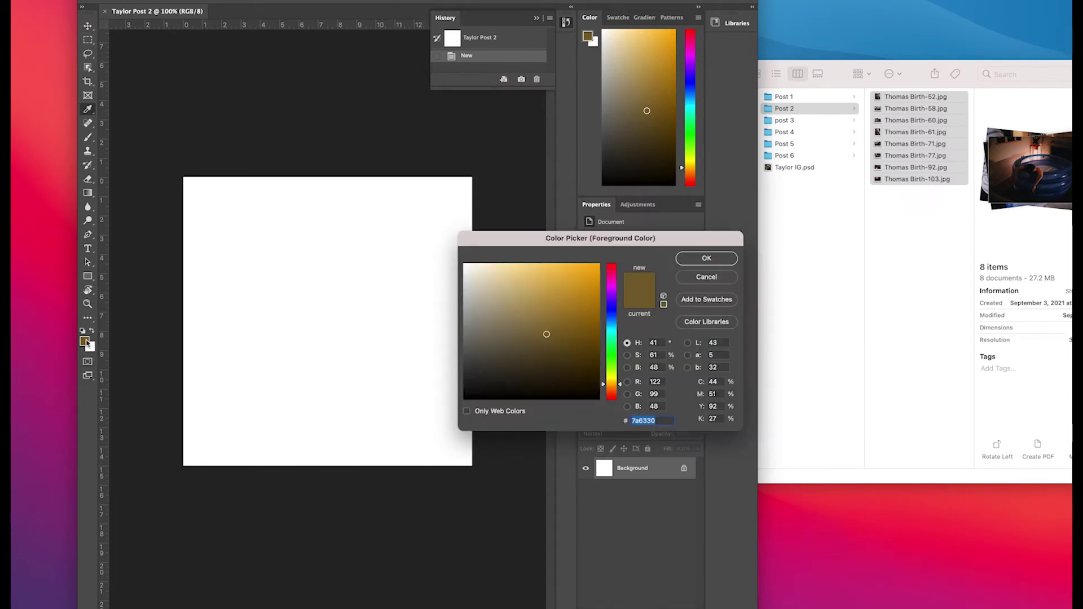
{"action": "left_click", "coordinate": [615, 287]}
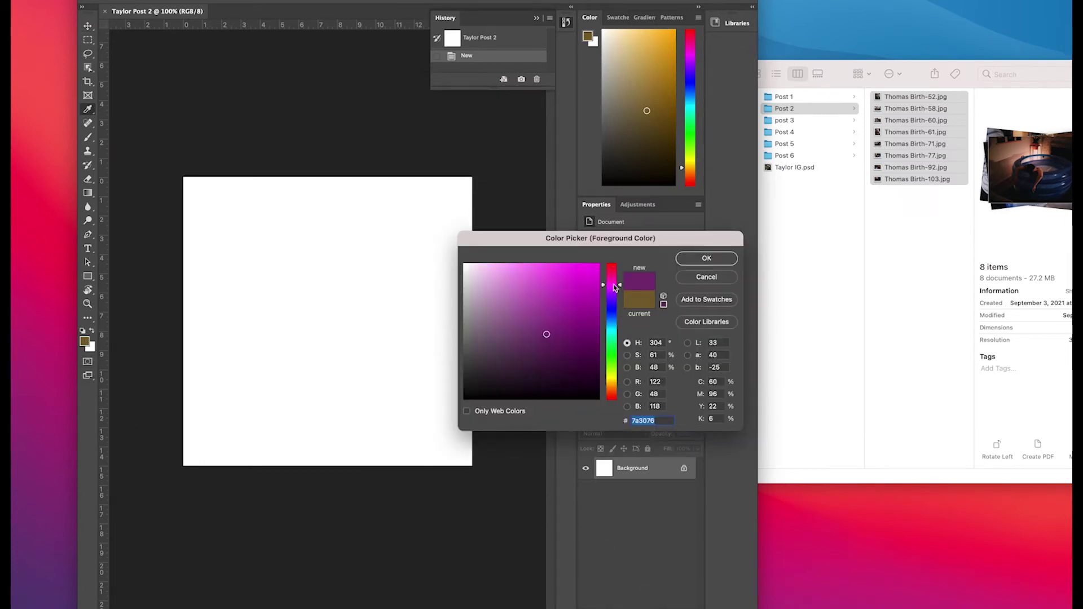
{"action": "left_click", "coordinate": [521, 296]}
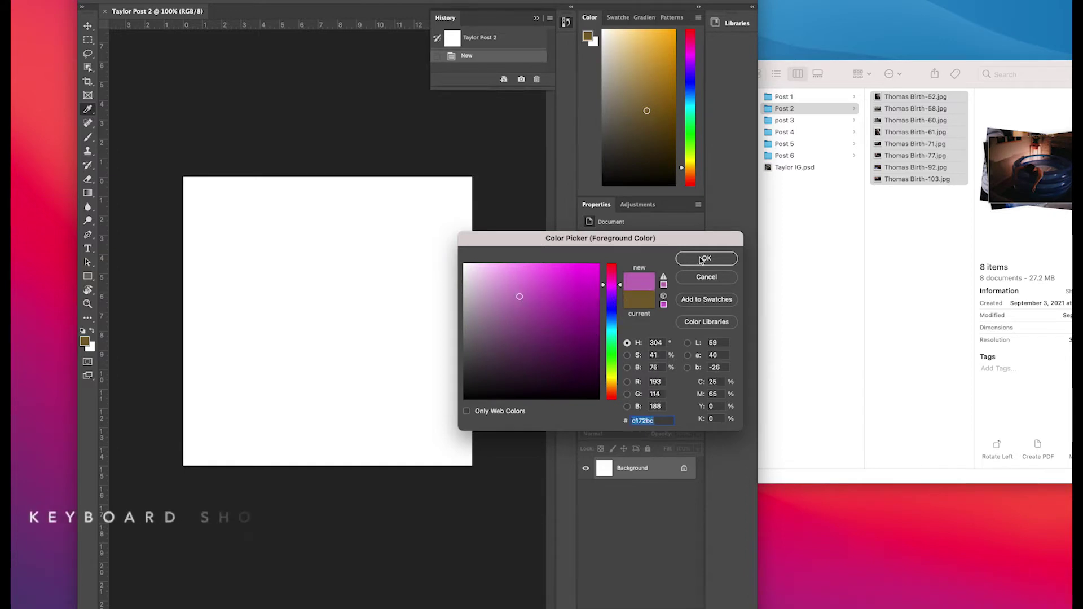
{"action": "key", "text": "Return"}
Step: Paint over the white canvas with the purple brush and revert to the New history state
{"action": "key", "text": "b"}
{"action": "mouse_move", "coordinate": [230, 265]}
{"action": "left_mouse_down"}
{"action": "mouse_move", "coordinate": [225, 406]}
{"action": "mouse_move", "coordinate": [237, 316]}
{"action": "mouse_move", "coordinate": [451, 192]}
{"action": "mouse_move", "coordinate": [457, 423]}
{"action": "mouse_move", "coordinate": [265, 406]}
{"action": "mouse_move", "coordinate": [321, 316]}
{"action": "mouse_move", "coordinate": [395, 361]}
{"action": "mouse_move", "coordinate": [389, 294]}
{"action": "mouse_move", "coordinate": [362, 316]}
{"action": "left_mouse_up"}
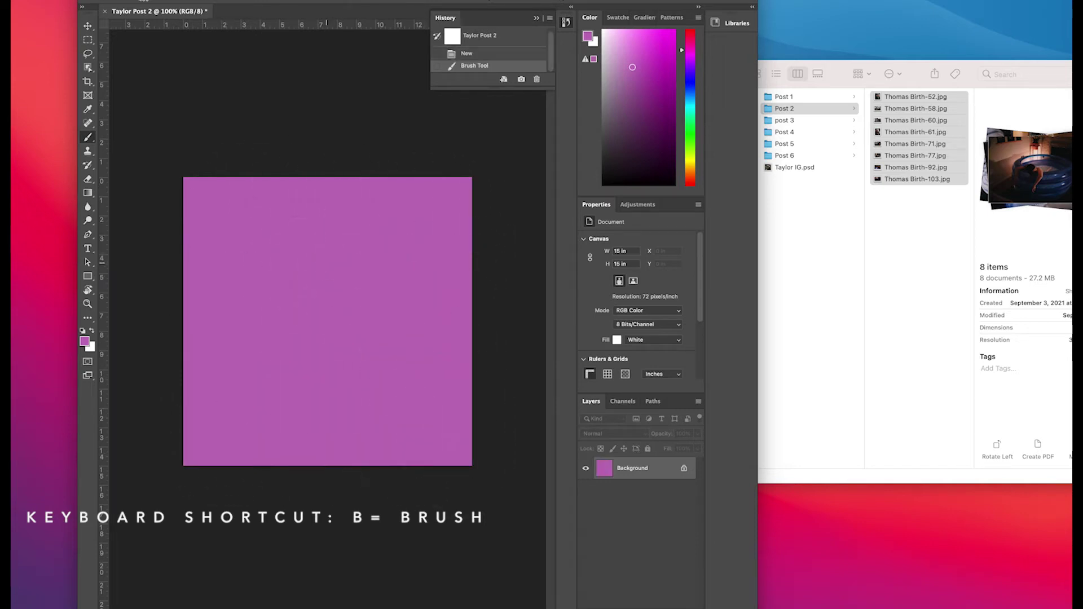
{"action": "left_click", "coordinate": [469, 53]}
Step: Place all eight Thomas Birth photos from the Post 2 folder on the canvas as embedded smart objects
{"action": "left_click", "coordinate": [924, 298]}
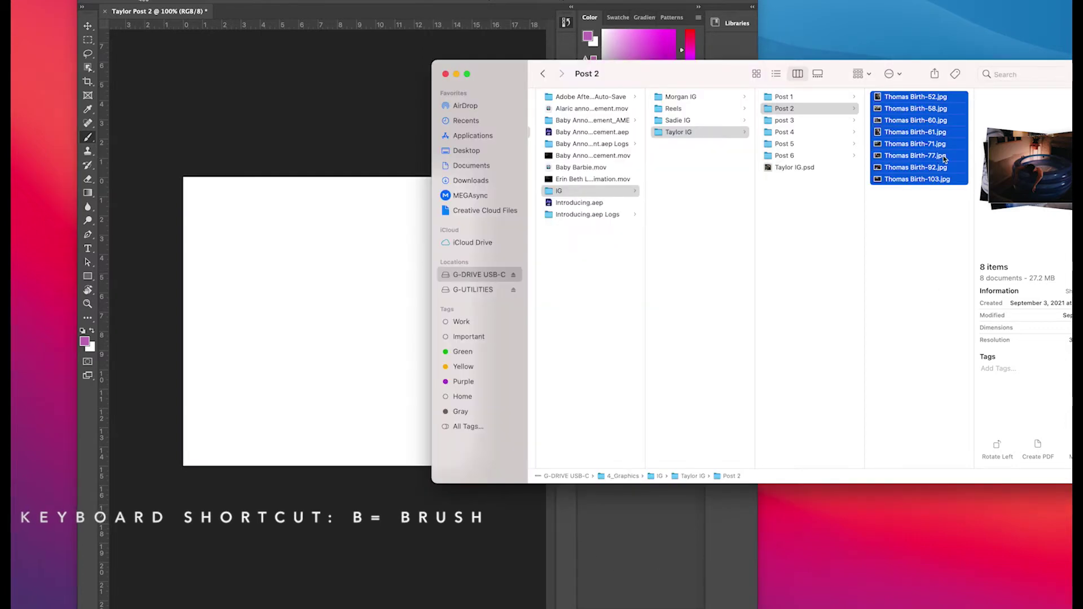
{"action": "left_click_drag", "start_coordinate": [920, 131], "coordinate": [350, 191]}
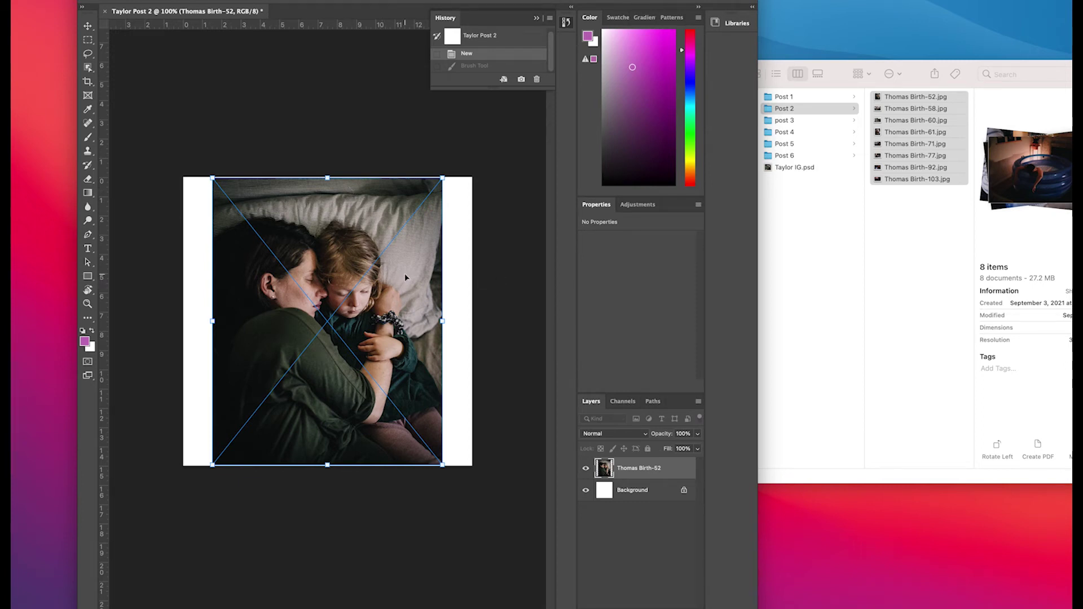
{"action": "key", "text": "Return"}
{"action": "key", "text": "Return"}
{"action": "key", "text": "Return"}
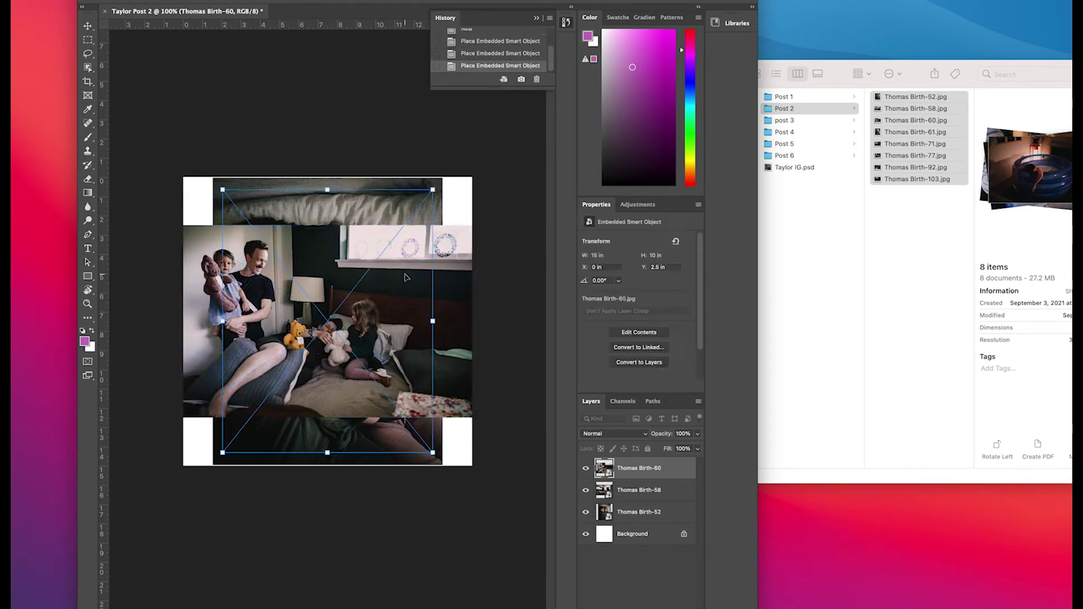
{"action": "key", "text": "Return"}
{"action": "key", "text": "Return"}
{"action": "key", "text": "Return"}
{"action": "key", "text": "Return"}
{"action": "key", "text": "Return"}
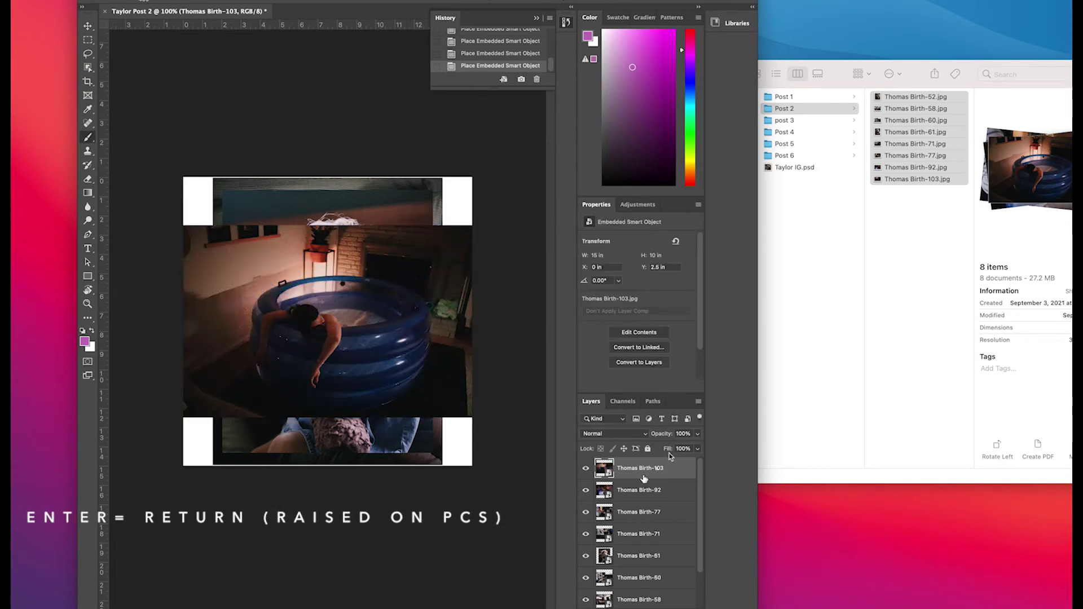
Step: Turn off the visibility of the Thomas Birth-103, 92, 77, 71, 61 and 60 layers
{"action": "left_click", "coordinate": [585, 468]}
{"action": "left_click", "coordinate": [586, 491]}
{"action": "left_click", "coordinate": [586, 511]}
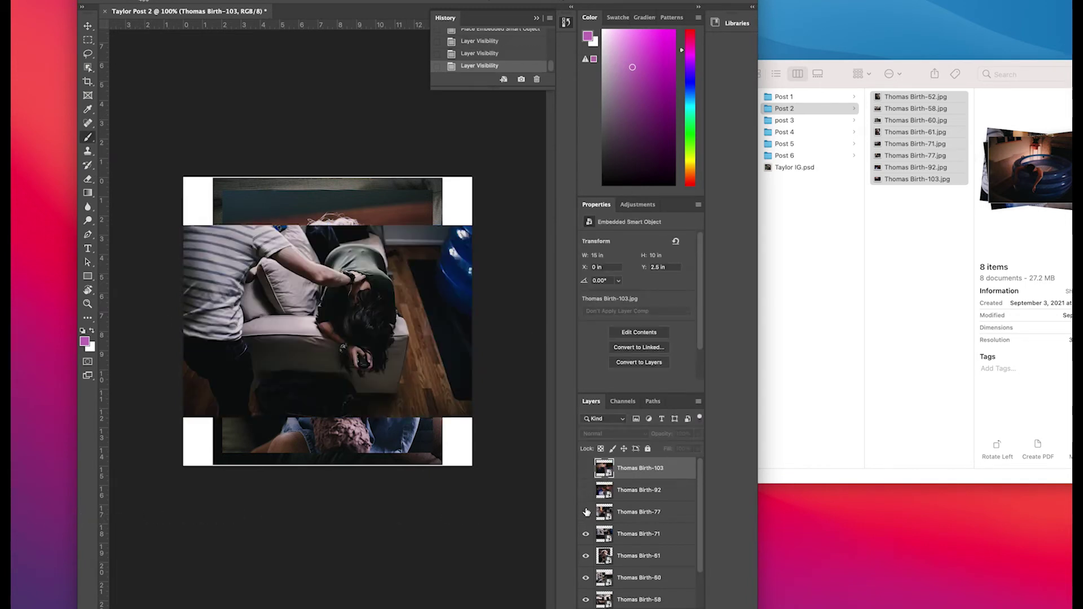
{"action": "left_click", "coordinate": [586, 534]}
{"action": "left_click", "coordinate": [586, 556]}
{"action": "scroll", "coordinate": [632, 554], "scroll_direction": "down", "scroll_amount": 2}
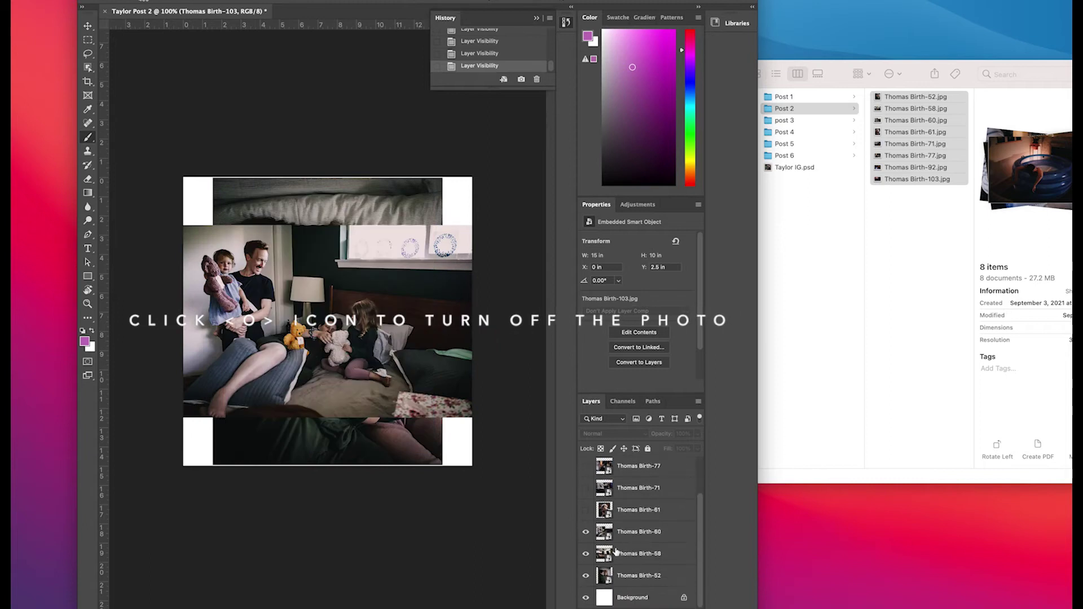
{"action": "left_click", "coordinate": [585, 531]}
Step: Enlarge the Thomas Birth-58 photo proportionally to about 18.75 × 12.5 in and move it so it overlaps only the canvas's right edge
{"action": "left_click", "coordinate": [635, 550]}
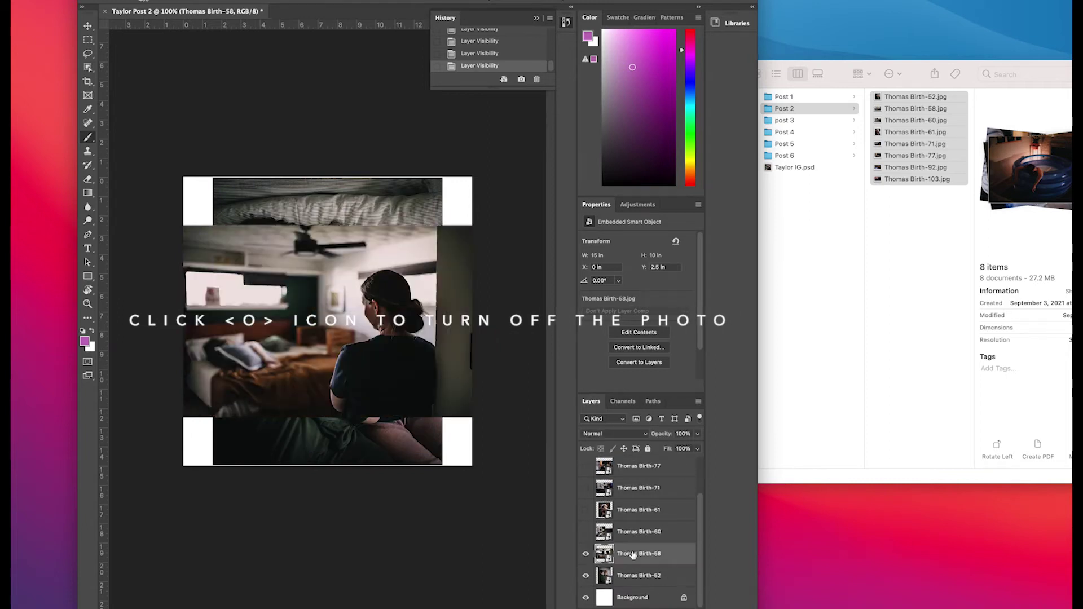
{"action": "key", "text": "v"}
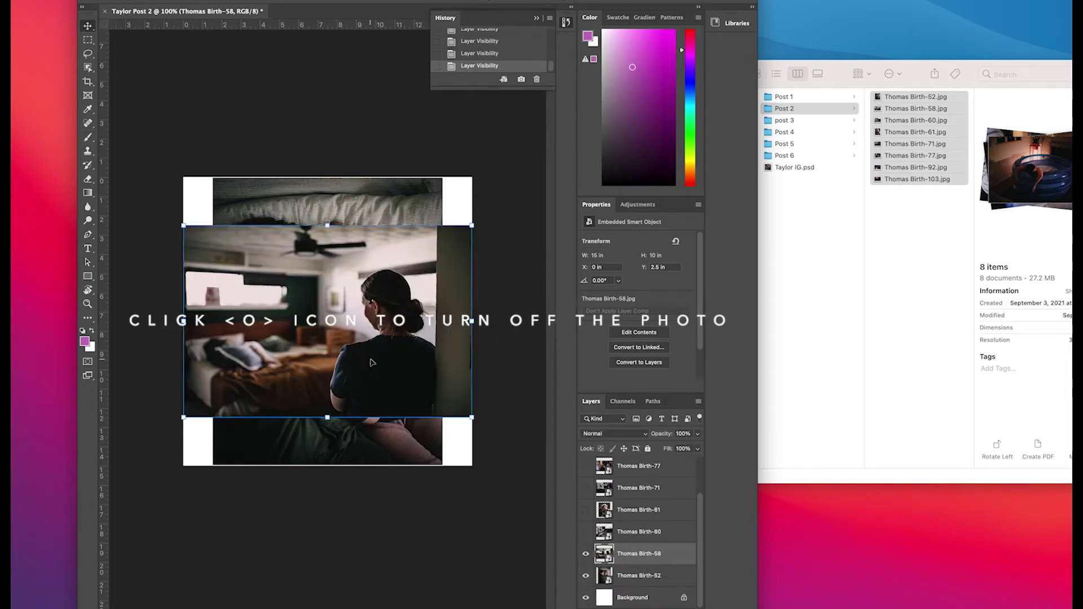
{"action": "left_click_drag", "start_coordinate": [328, 417], "coordinate": [328, 463]}
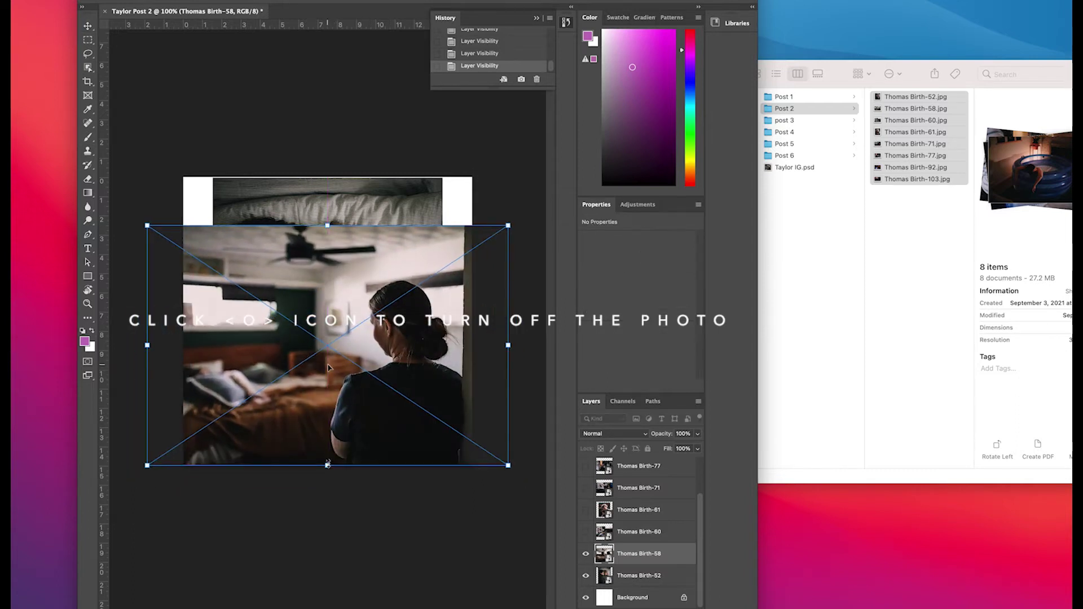
{"action": "left_click_drag", "start_coordinate": [322, 362], "coordinate": [475, 324]}
{"action": "key", "text": "Return"}
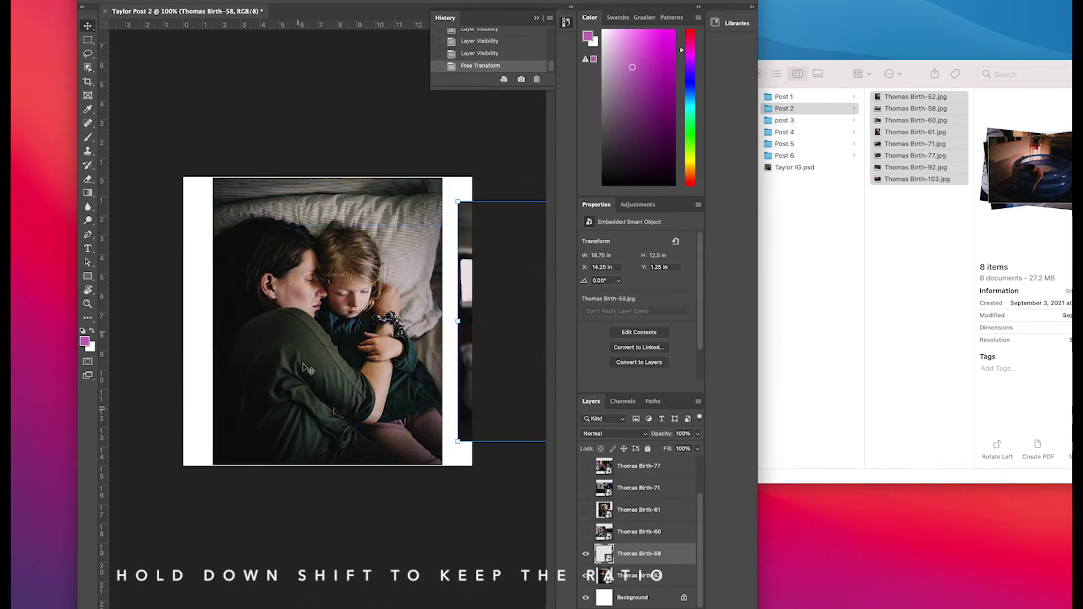
Step: Enlarge the Thomas Birth-52 photo proportionally to about 15 × 18.75 in to fill the canvas, and nudge it slightly upward
{"action": "left_click", "coordinate": [298, 420]}
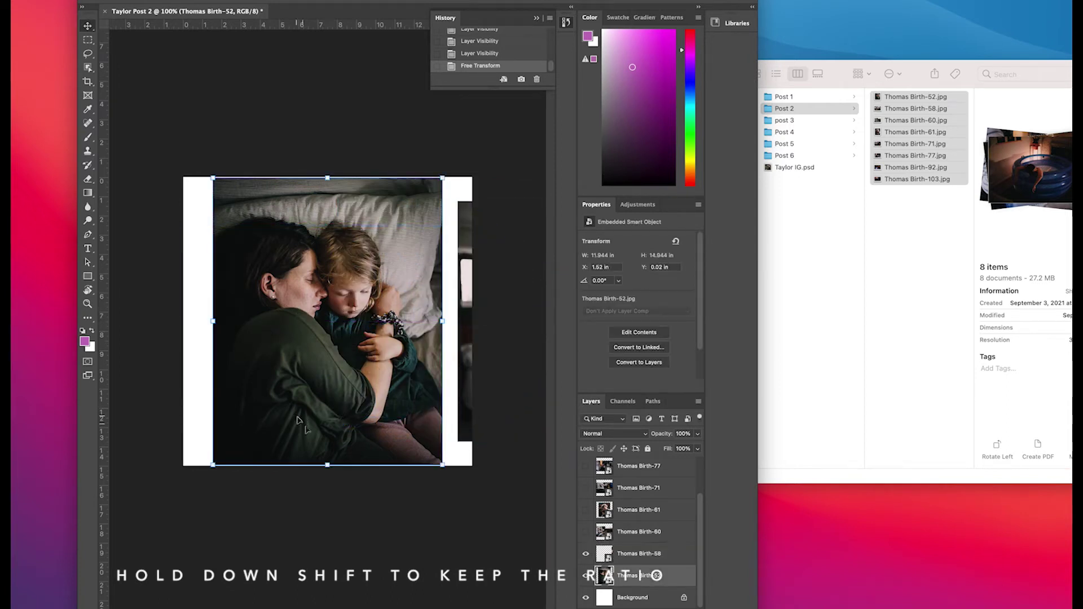
{"action": "left_click_drag", "start_coordinate": [214, 321], "coordinate": [185, 321]}
{"action": "left_click_drag", "start_coordinate": [443, 321], "coordinate": [471, 321]}
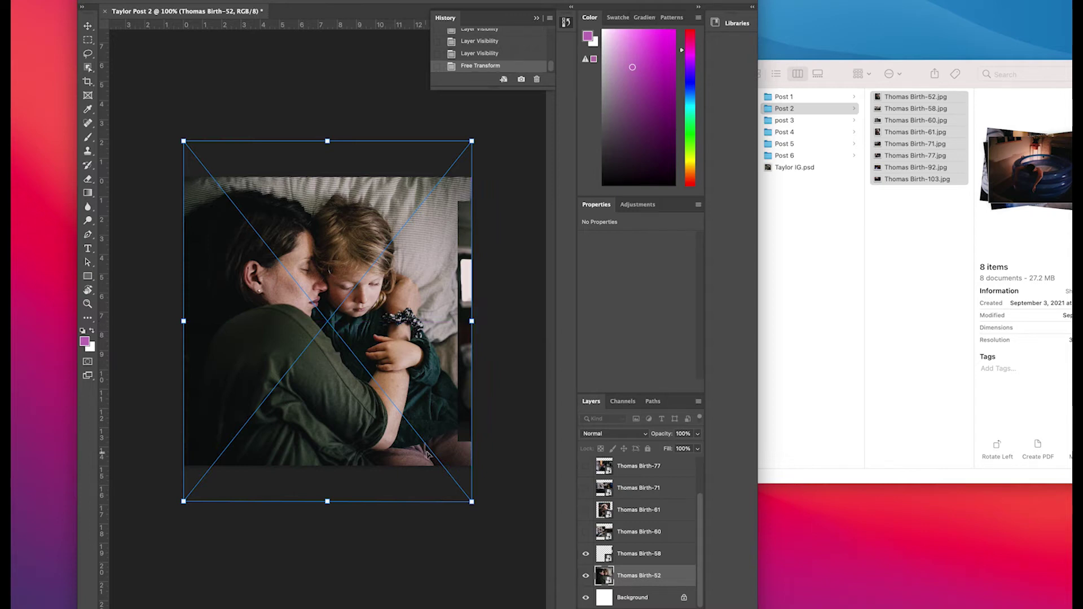
{"action": "left_click", "coordinate": [479, 527]}
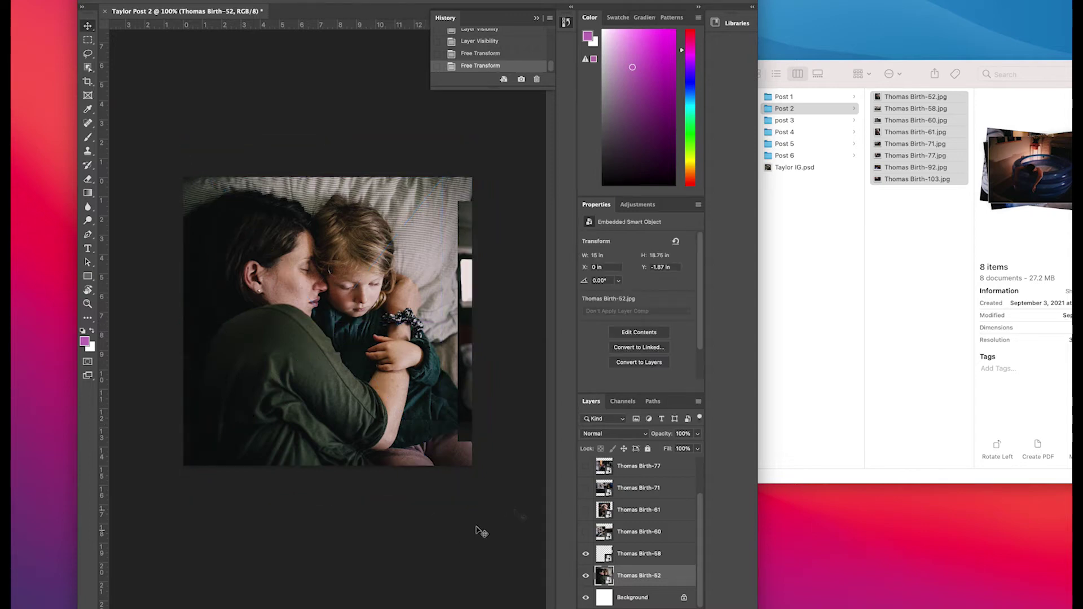
{"action": "left_click_drag", "start_coordinate": [369, 398], "coordinate": [369, 391]}
{"action": "left_click", "coordinate": [142, 74]}
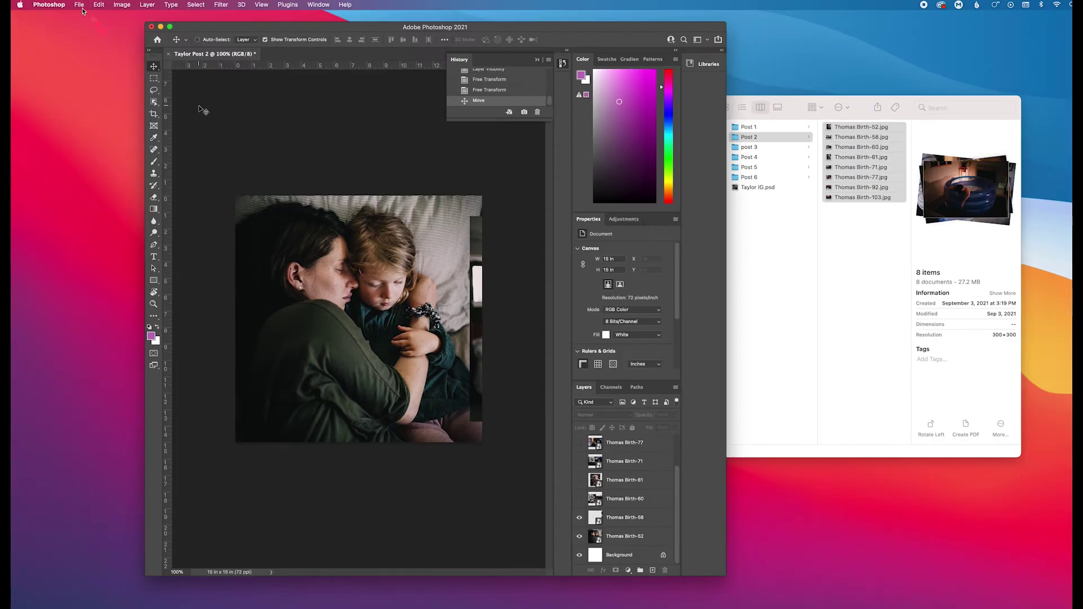
Step: Save the document as Taylor Post 2.psd in the Post 2 folder with Maximize Compatibility enabled
{"action": "left_click", "coordinate": [79, 6]}
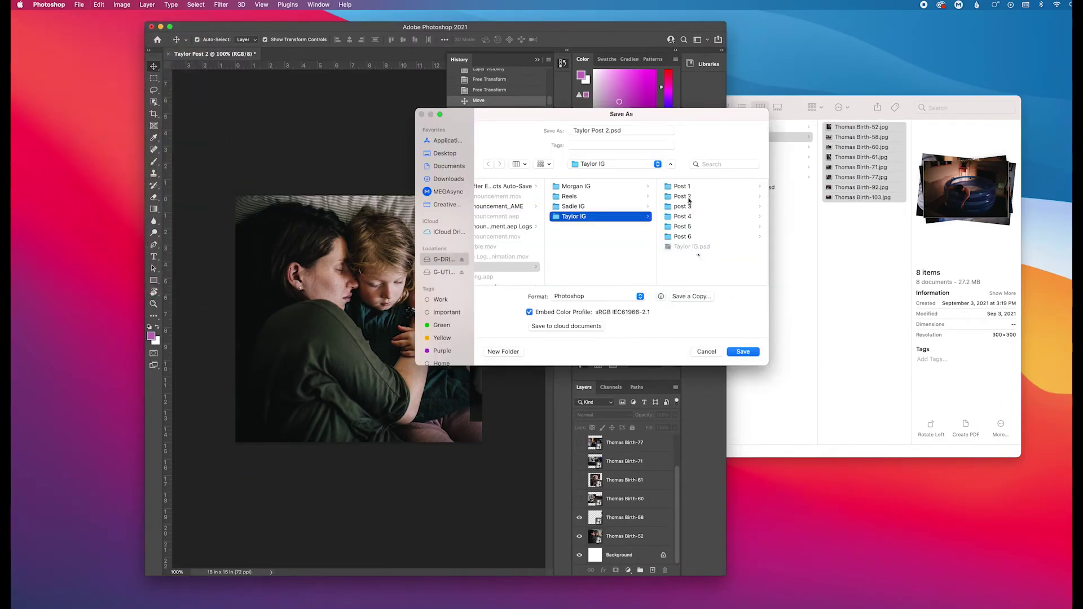
{"action": "left_click", "coordinate": [683, 196]}
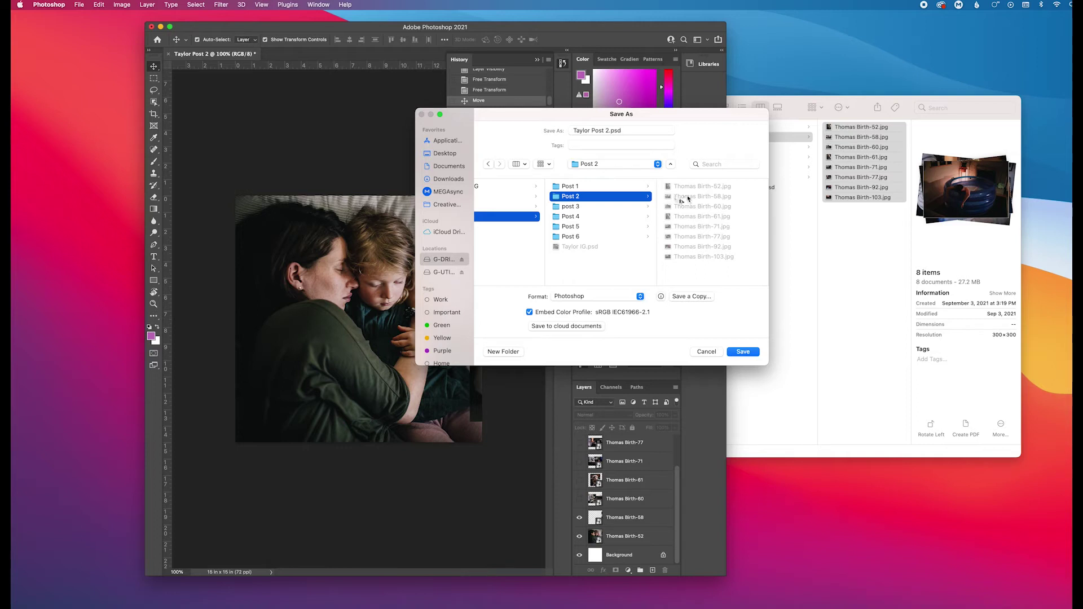
{"action": "left_click", "coordinate": [744, 352]}
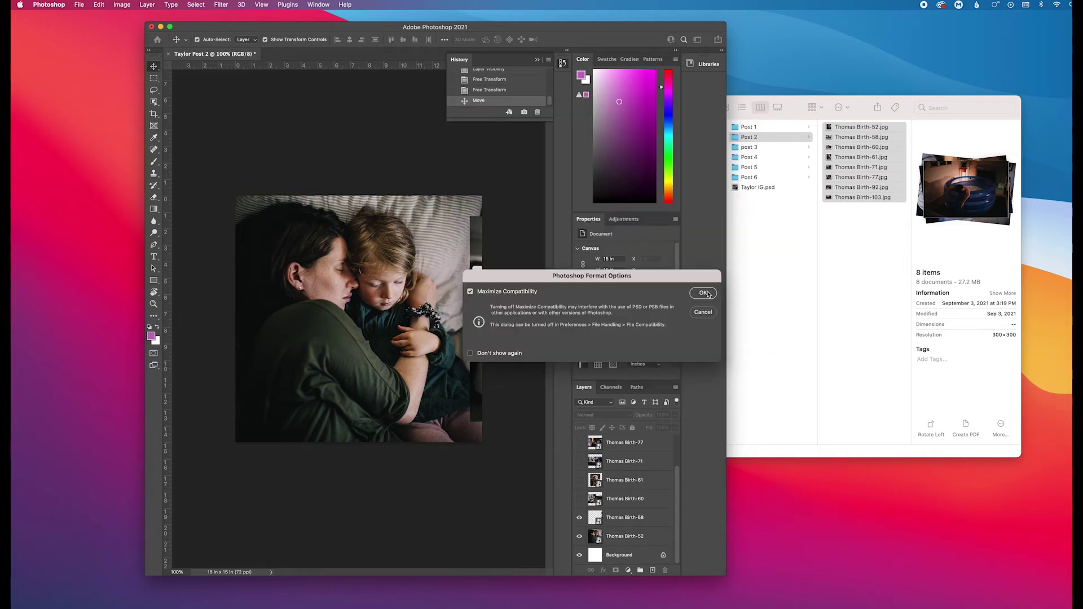
{"action": "left_click", "coordinate": [704, 293]}
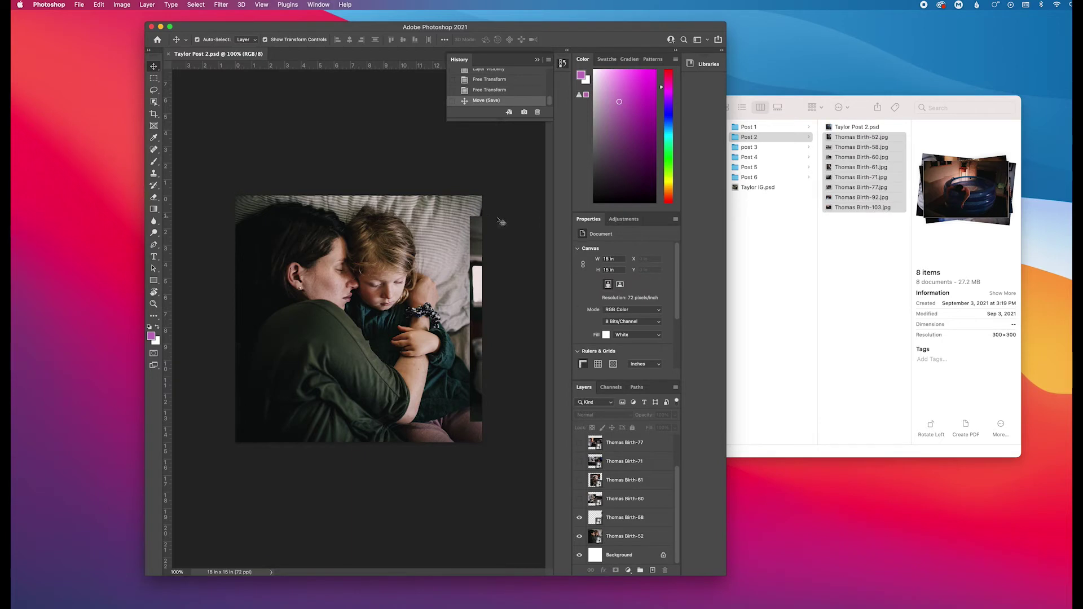
Step: Export the first slide at 1080 × 1080 px as a PNG named Taylor Post 2_1.png in the Post 2 folder
{"action": "left_click", "coordinate": [81, 5]}
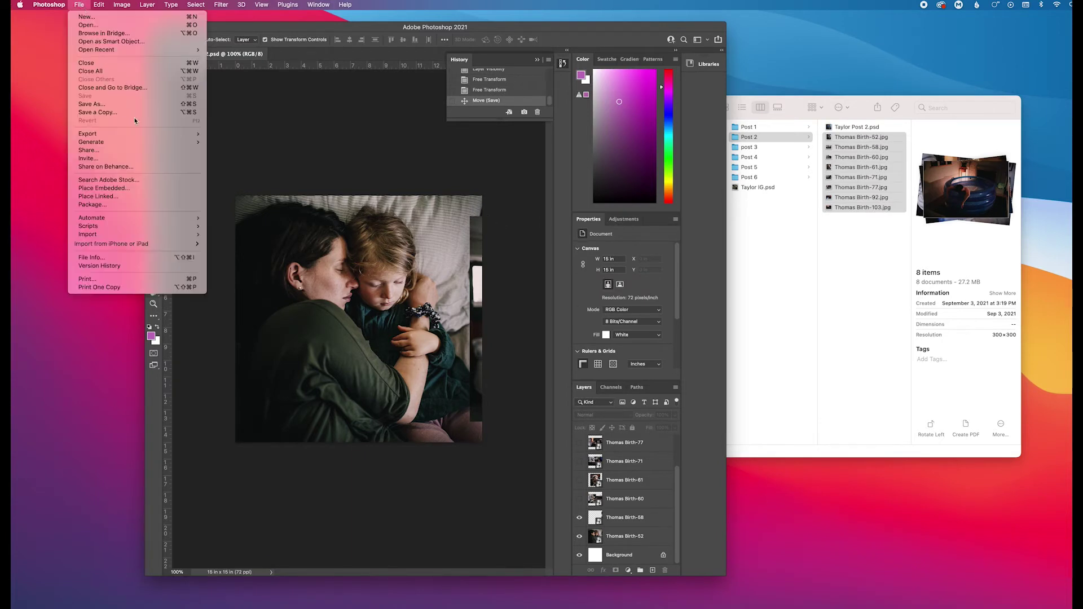
{"action": "mouse_move", "coordinate": [136, 133]}
{"action": "left_click", "coordinate": [230, 143]}
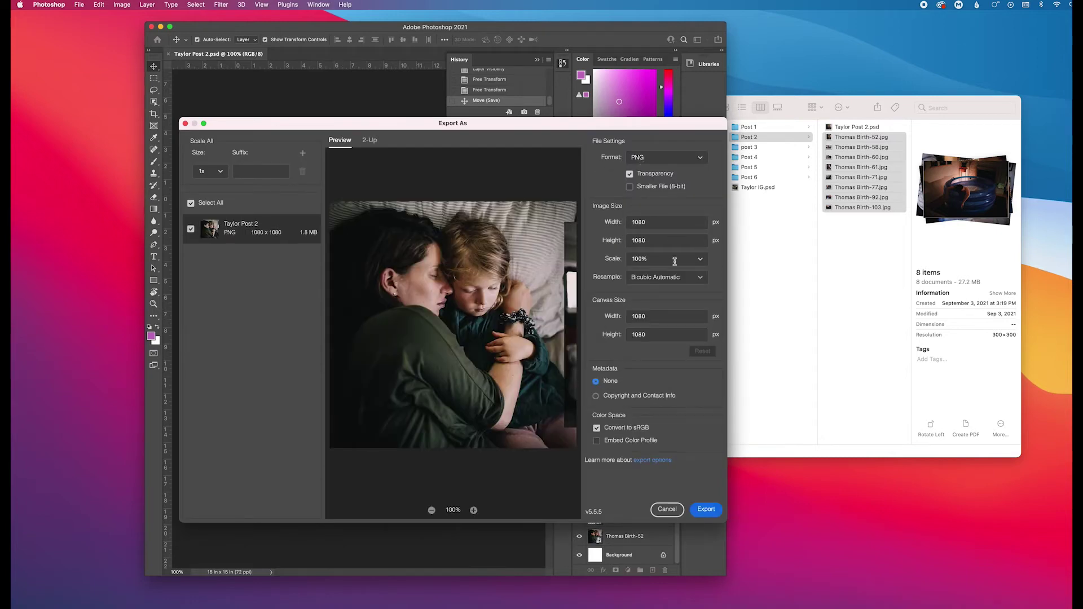
{"action": "left_click", "coordinate": [708, 511]}
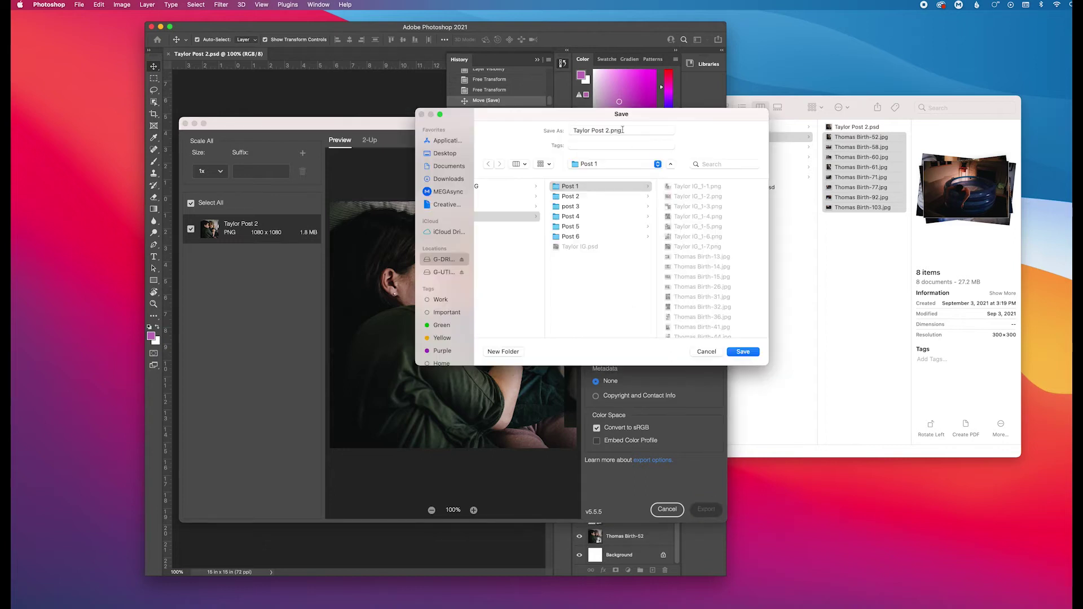
{"action": "left_click", "coordinate": [612, 131]}
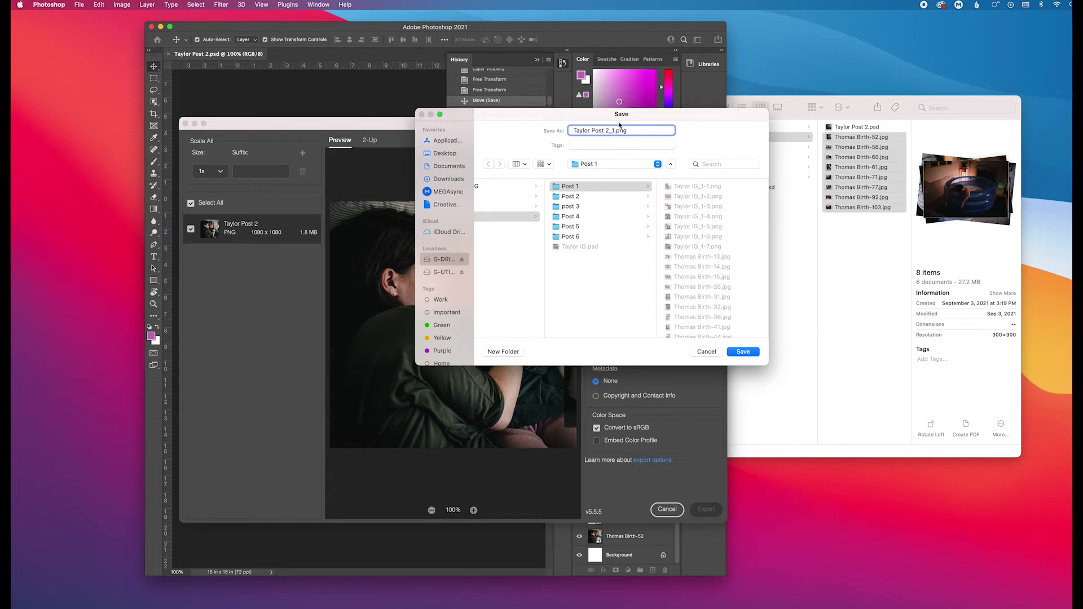
{"action": "left_click", "coordinate": [588, 197]}
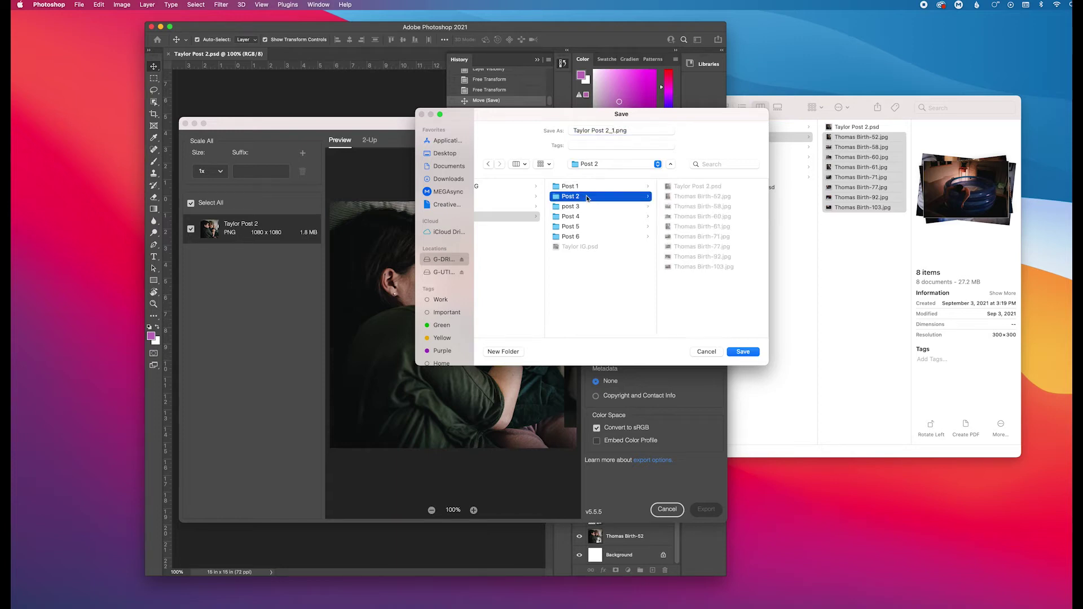
{"action": "left_click", "coordinate": [743, 352]}
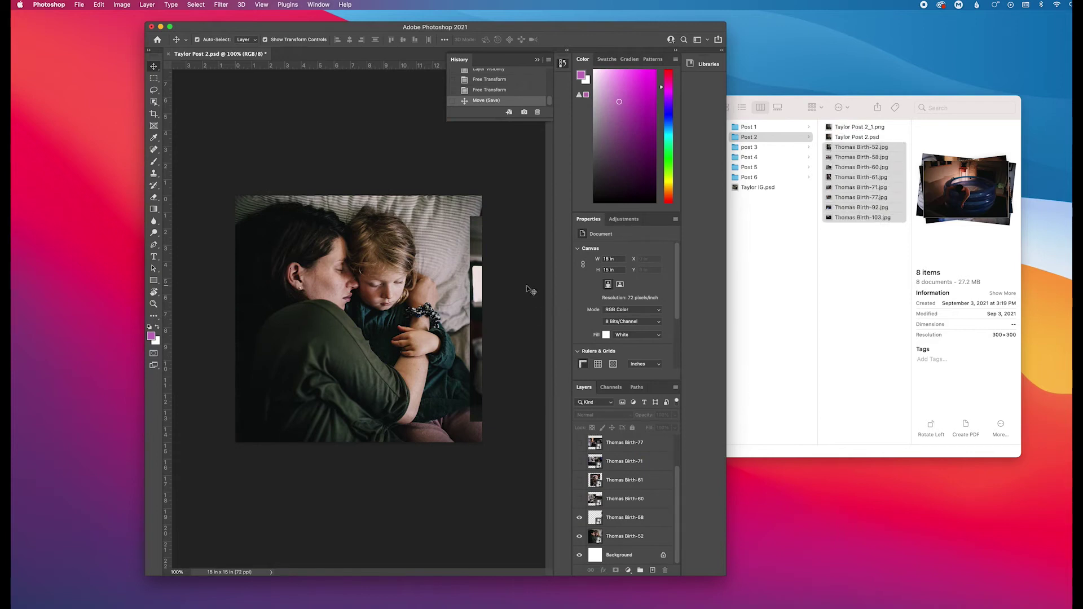
Step: Hide the Thomas Birth-52 layer and add a layer mask to the Thomas Birth-58 layer
{"action": "left_click", "coordinate": [580, 537]}
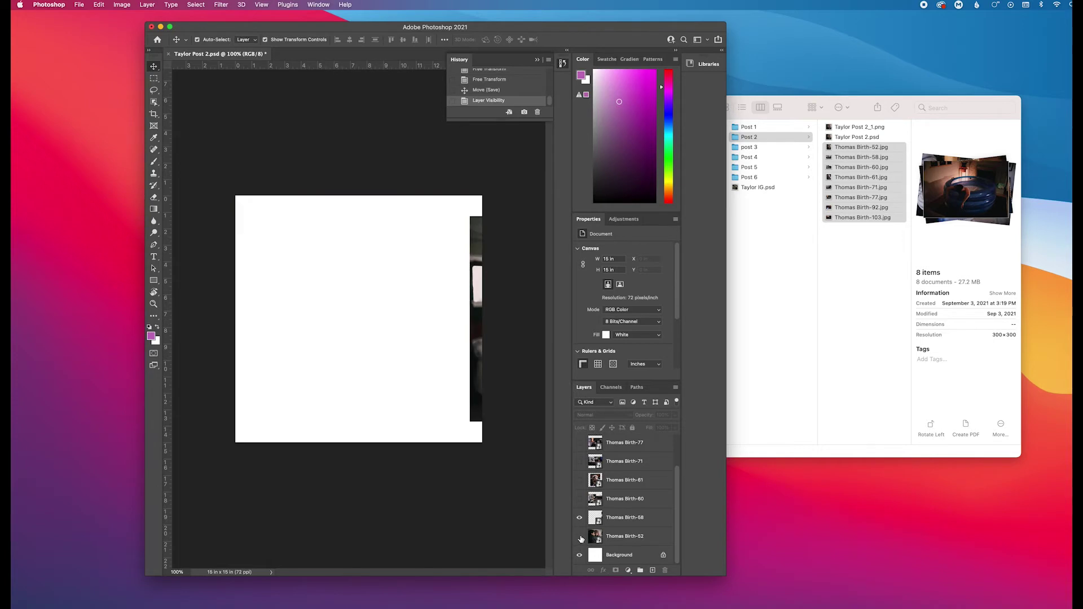
{"action": "left_click", "coordinate": [625, 521]}
{"action": "key", "text": "super+z"}
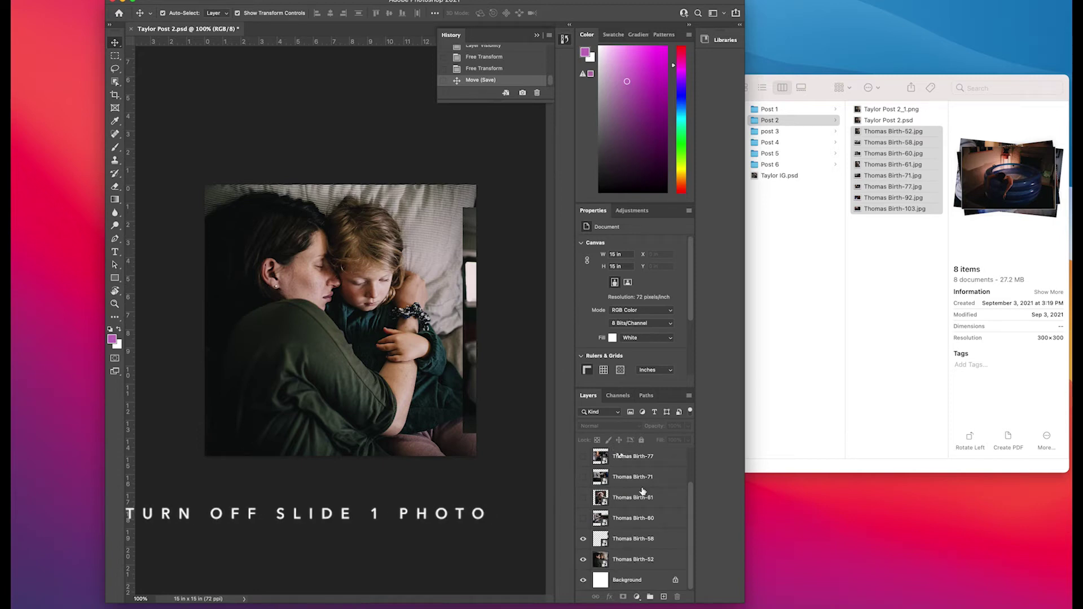
{"action": "left_click", "coordinate": [583, 559]}
{"action": "left_click", "coordinate": [635, 541]}
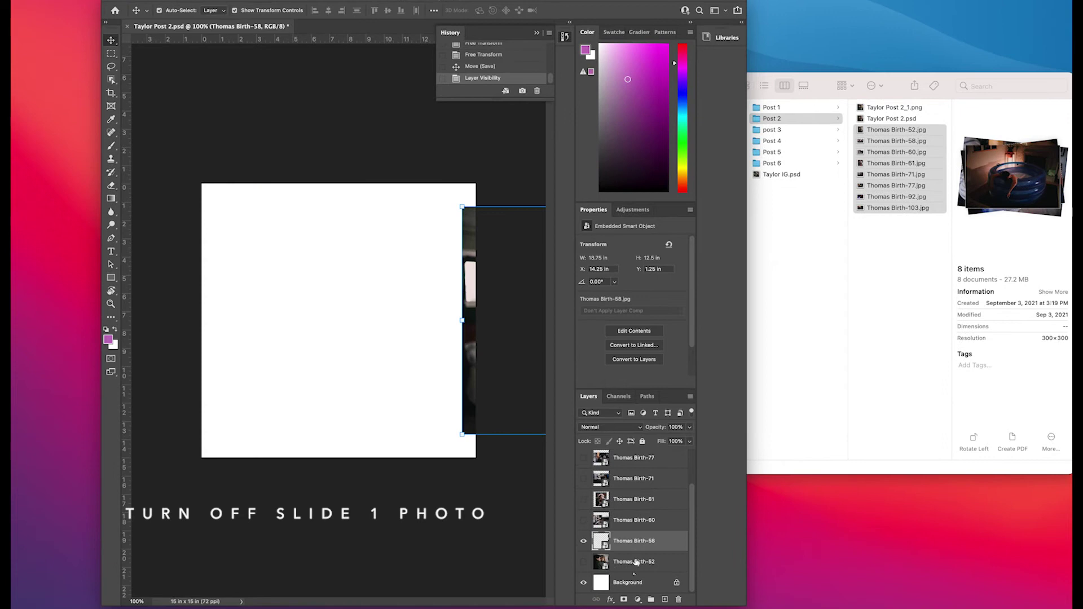
{"action": "left_click", "coordinate": [624, 600]}
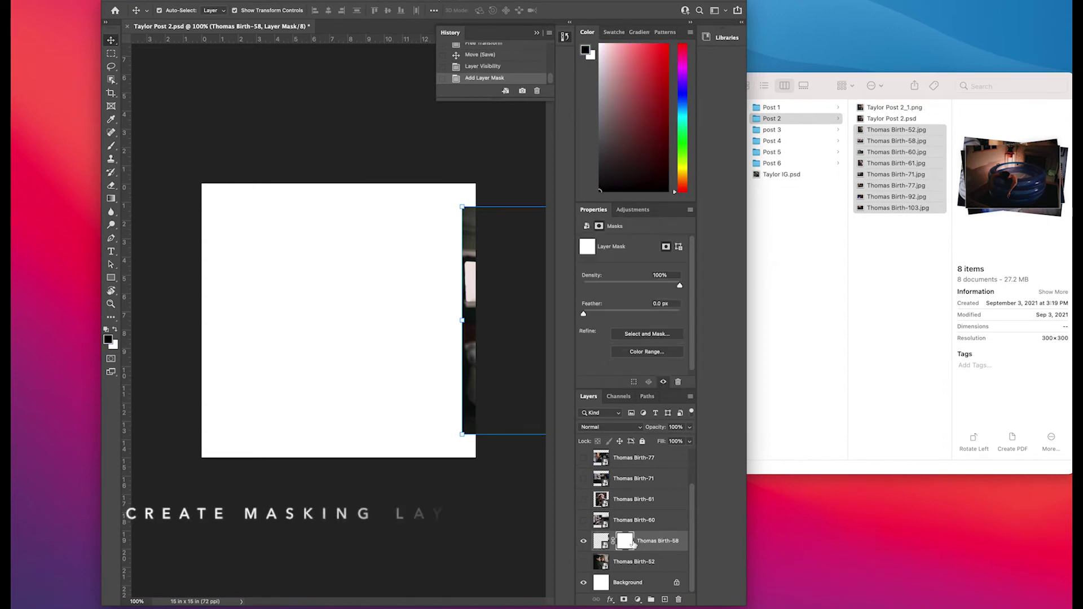
Step: On the Thomas Birth-58 mask, marquee a full-height strip about 1.5 in wide along the canvas's right edge, paint it black, and deselect
{"action": "key", "text": "m"}
{"action": "left_click_drag", "start_coordinate": [449, 182], "coordinate": [490, 458]}
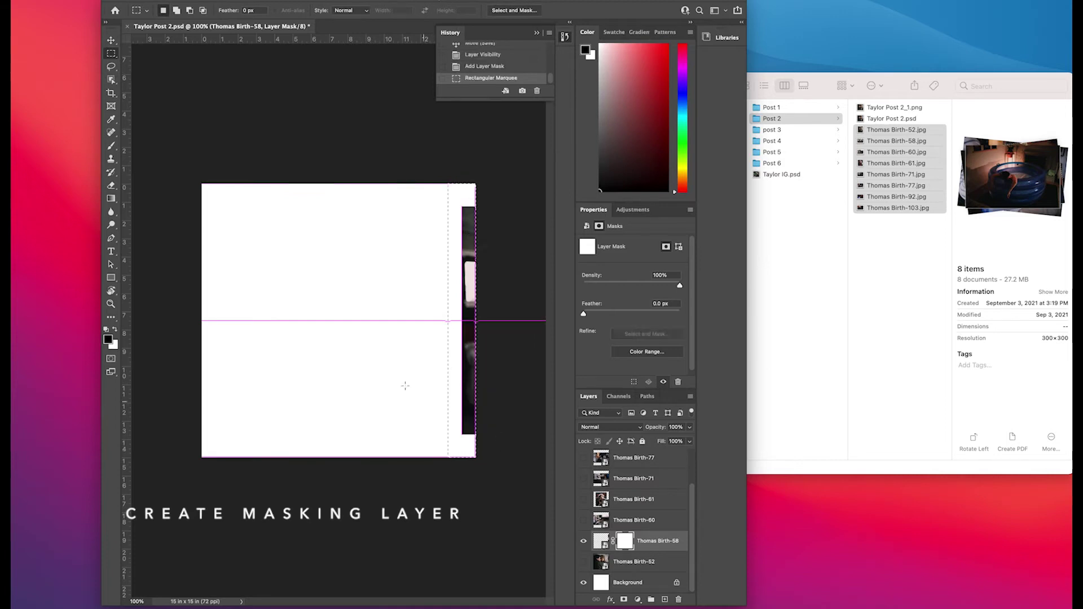
{"action": "key", "text": "b"}
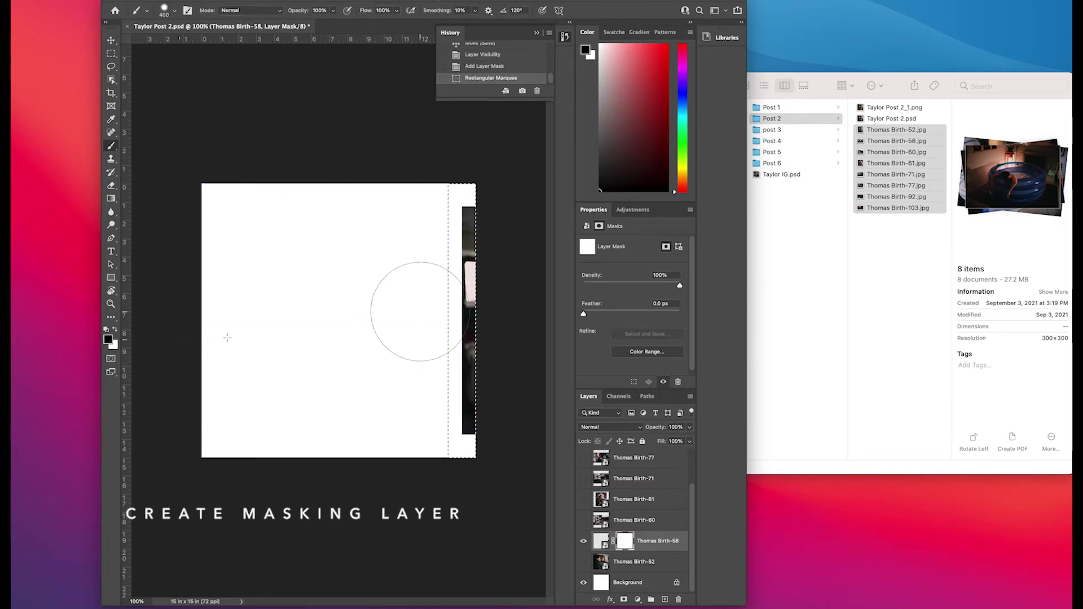
{"action": "left_click_drag", "start_coordinate": [450, 465], "coordinate": [449, 242]}
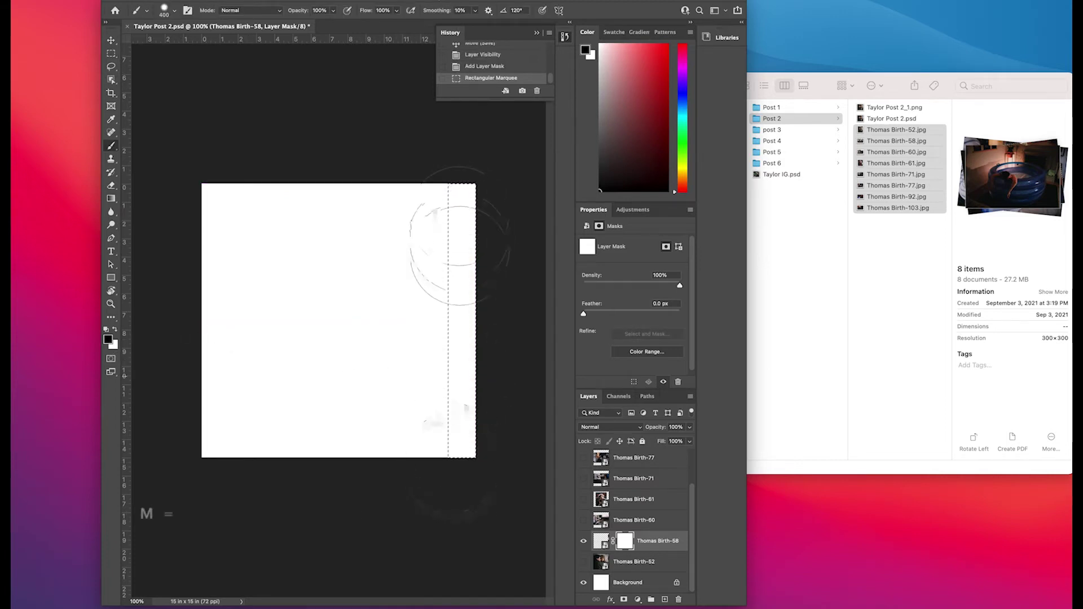
{"action": "key", "text": "super+d"}
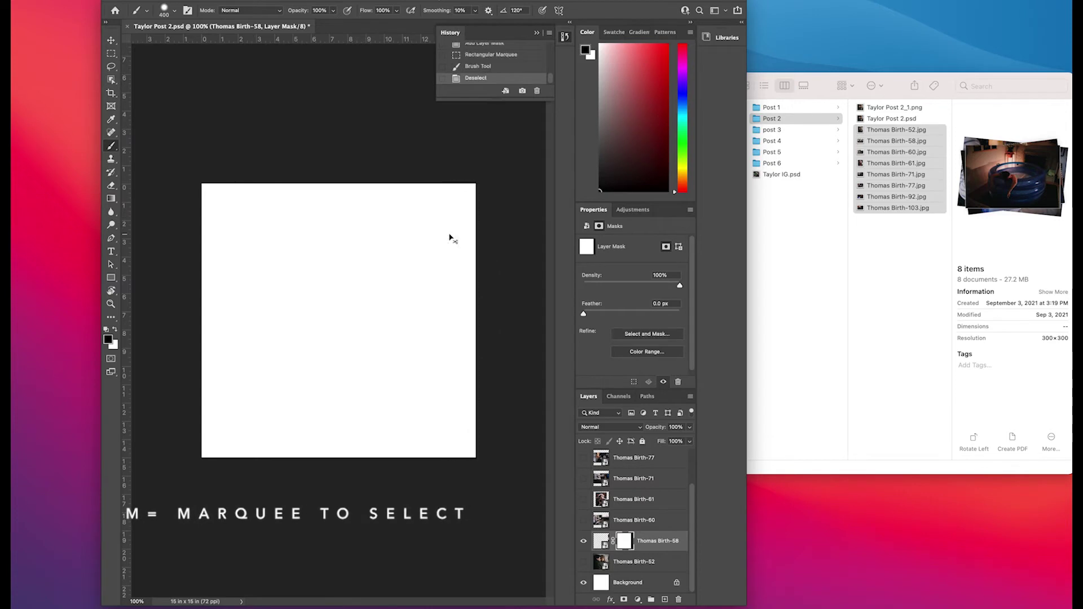
{"action": "key", "text": "v"}
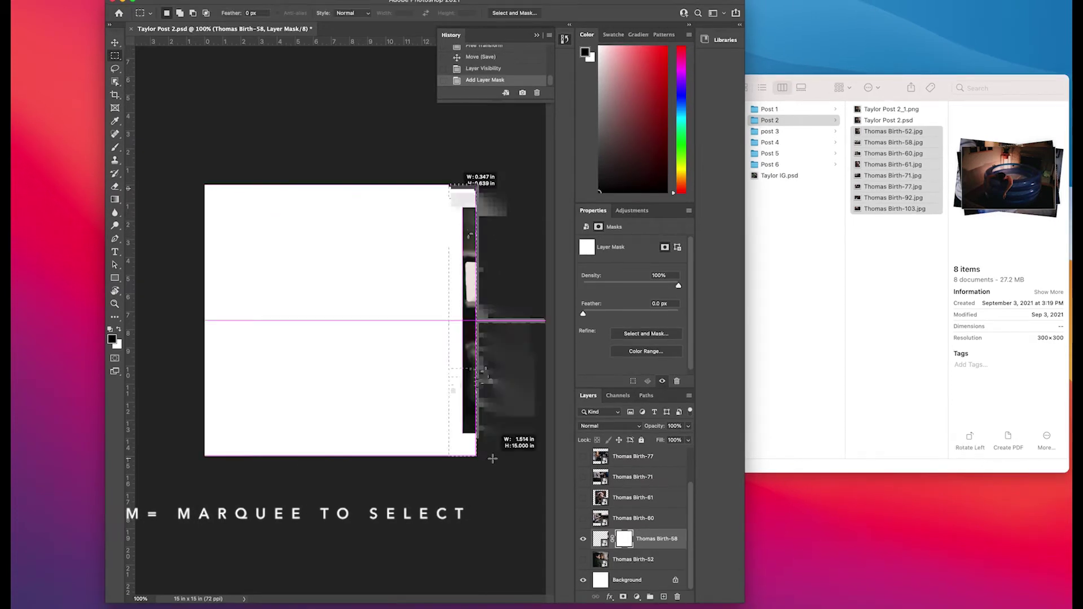
{"action": "key", "text": "b"}
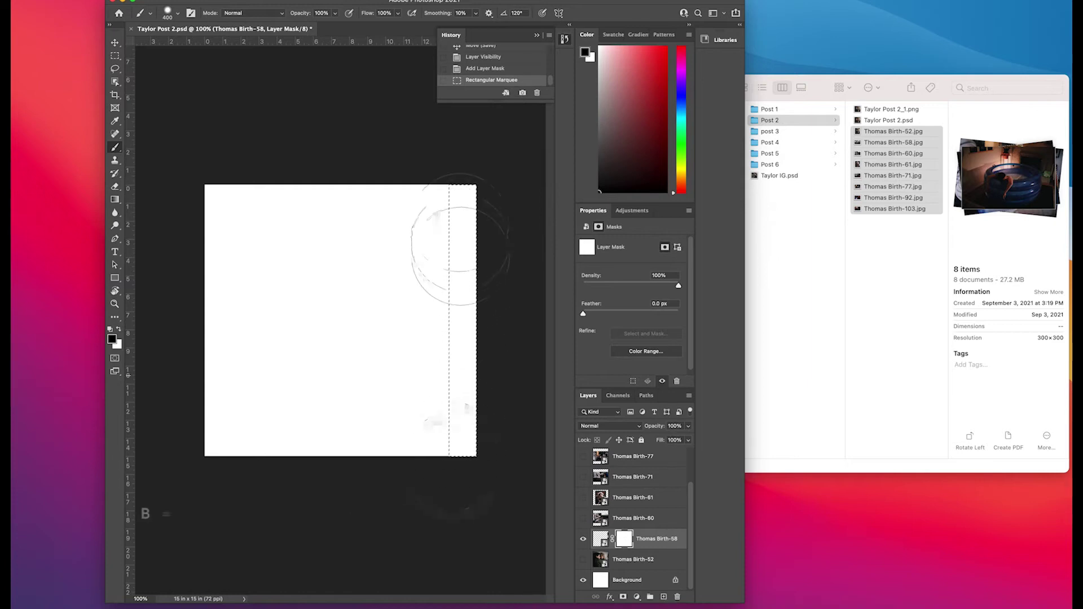
{"action": "left_click_drag", "start_coordinate": [460, 403], "coordinate": [459, 429]}
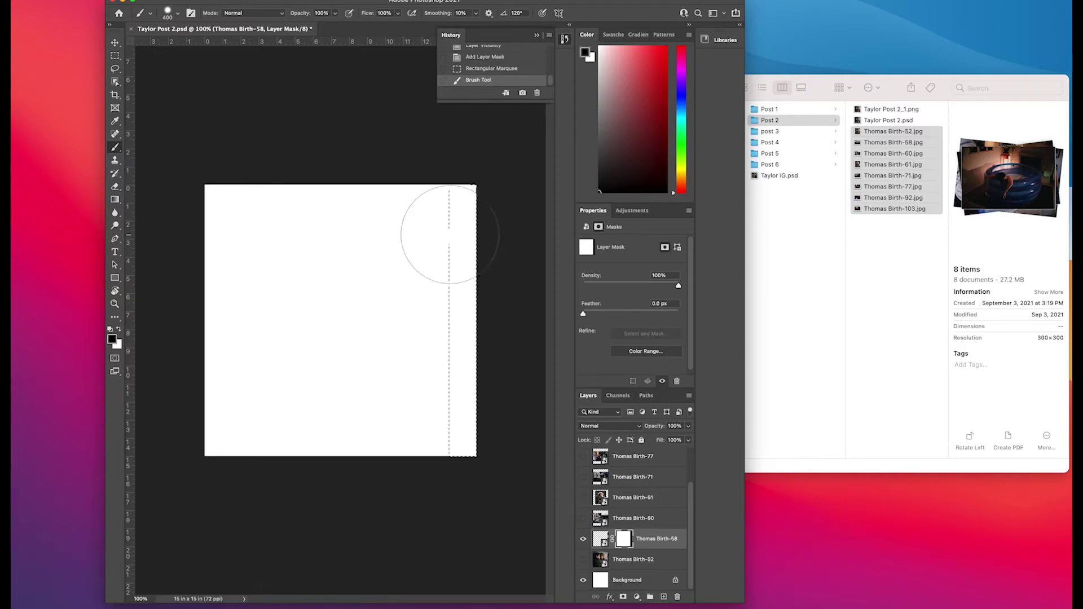
{"action": "key", "text": "cmd+d"}
{"action": "key", "text": "super+z"}
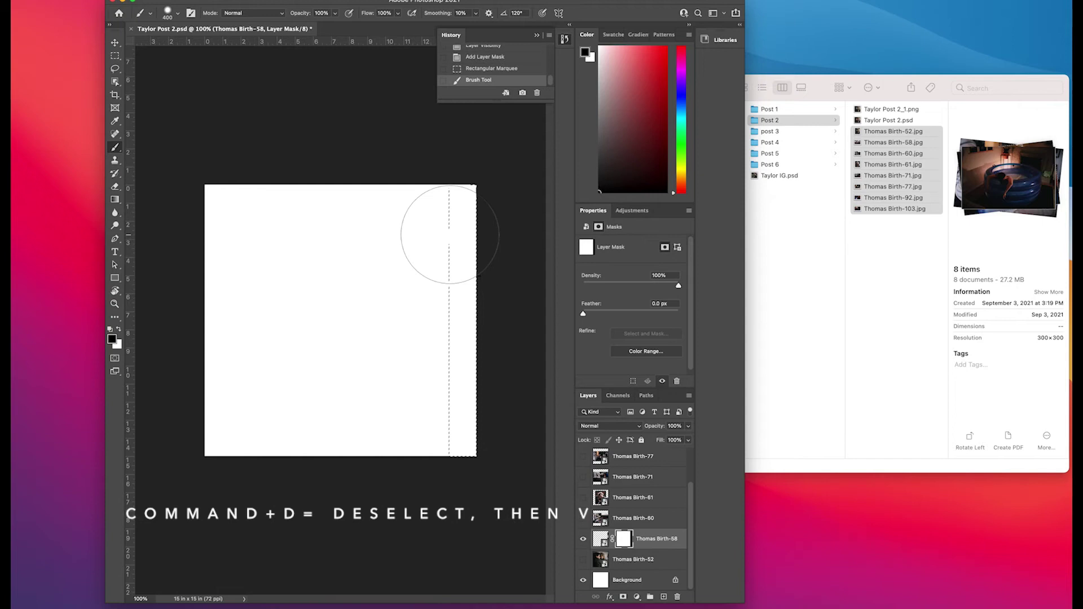
{"action": "key", "text": "super+d"}
{"action": "key", "text": "v"}
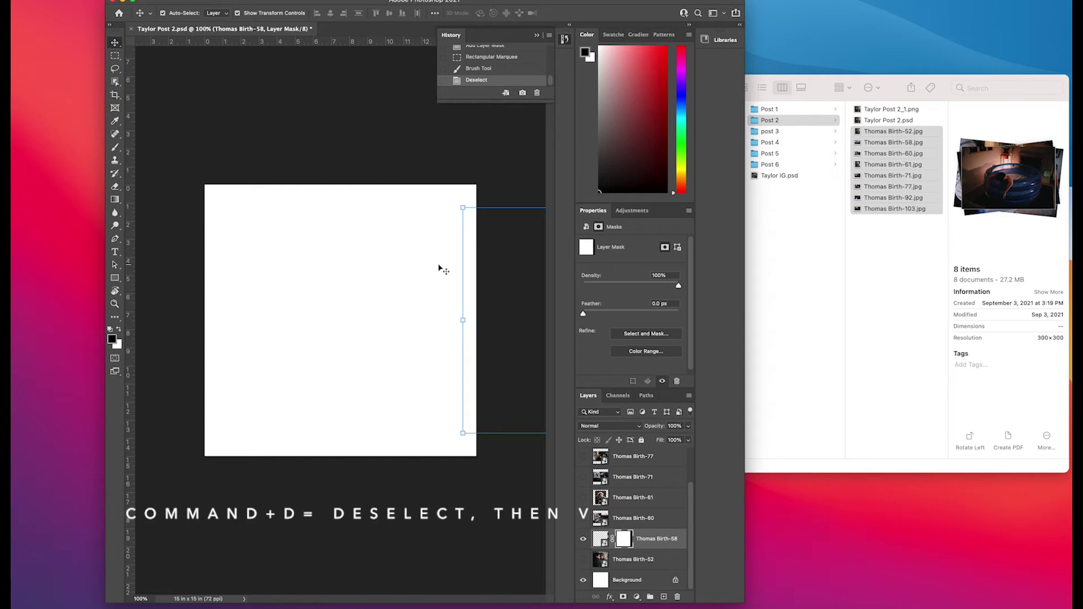
Step: Nudge the masked Thomas Birth-58 photo horizontally leftward until its visible part starts at the canvas's left edge and spans the canvas width
{"action": "key", "text": "Left"}
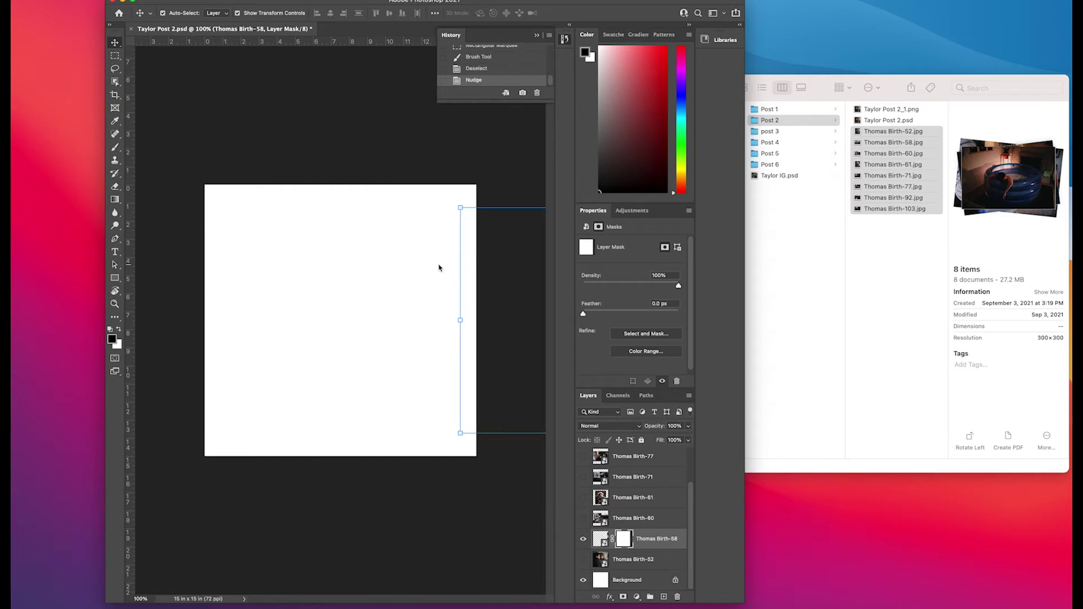
{"action": "key", "text": "Left"}
{"action": "key", "text": "Left"}
{"action": "key", "text": "Left"}
{"action": "key", "text": "Left"}
{"action": "key", "text": "Left"}
{"action": "key", "text": "Left"}
{"action": "key", "text": "Left"}
{"action": "key", "text": "Left"}
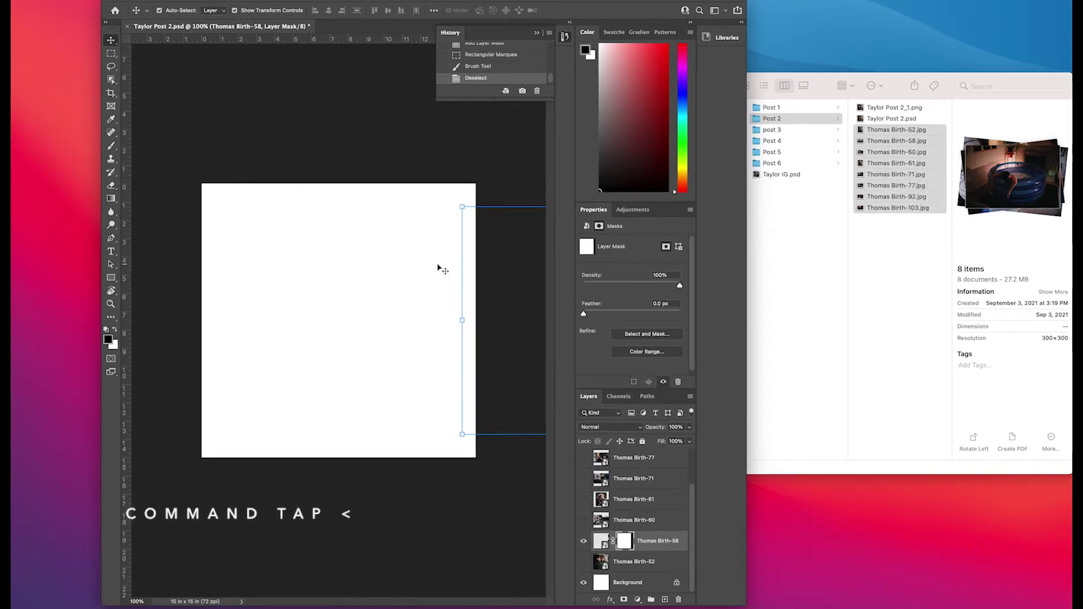
{"action": "key", "text": "Left"}
{"action": "key", "text": "Left"}
{"action": "key", "text": "Left"}
{"action": "key", "text": "Left"}
{"action": "key", "text": "Left"}
{"action": "key", "text": "Left"}
{"action": "key", "text": "Left"}
{"action": "key", "text": "Left"}
{"action": "key", "text": "Left"}
{"action": "key", "text": "Left"}
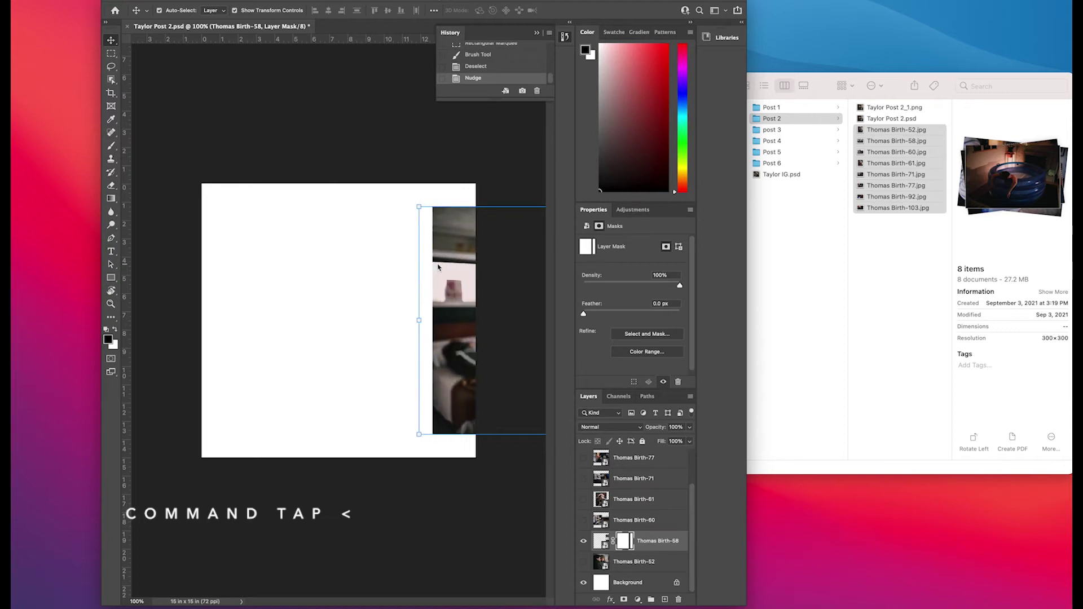
{"action": "key", "text": "Left"}
{"action": "key", "text": "Left"}
{"action": "key", "text": "Left"}
{"action": "key", "text": "Left"}
{"action": "key", "text": "Left"}
{"action": "key", "text": "Left"}
{"action": "key", "text": "Left"}
{"action": "key", "text": "Left"}
{"action": "key", "text": "Left"}
{"action": "key", "text": "Left"}
{"action": "key", "text": "Left"}
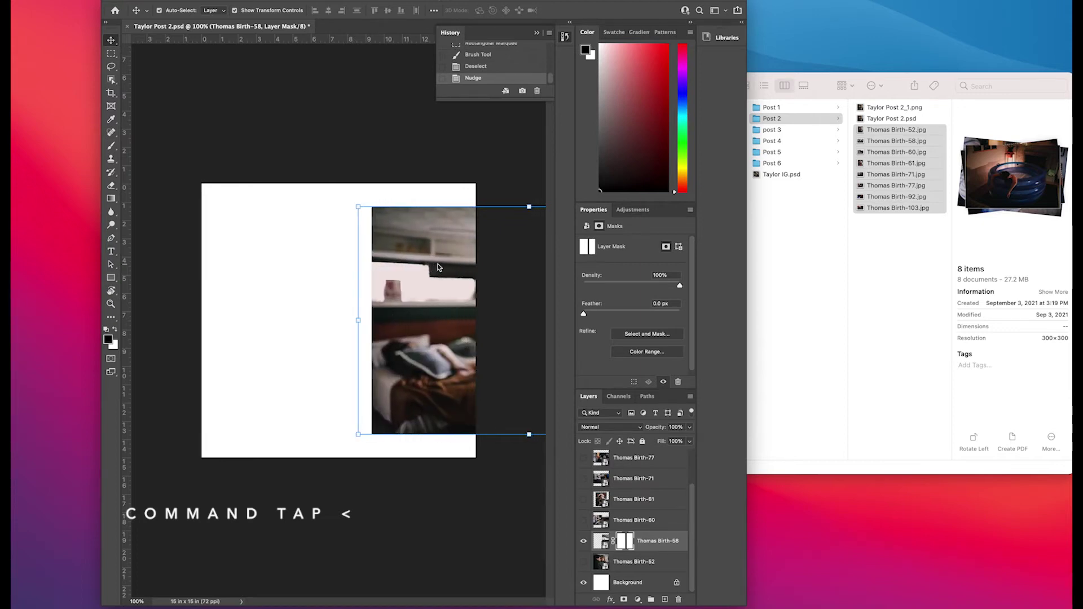
{"action": "key", "text": "Left"}
{"action": "key", "text": "Left"}
{"action": "key", "text": "Left"}
{"action": "key", "text": "Left"}
{"action": "key", "text": "Left"}
{"action": "key", "text": "Left"}
{"action": "key", "text": "Left"}
{"action": "key", "text": "Left"}
{"action": "key", "text": "Left"}
{"action": "key", "text": "Left"}
{"action": "key", "text": "Left"}
{"action": "key", "text": "Left"}
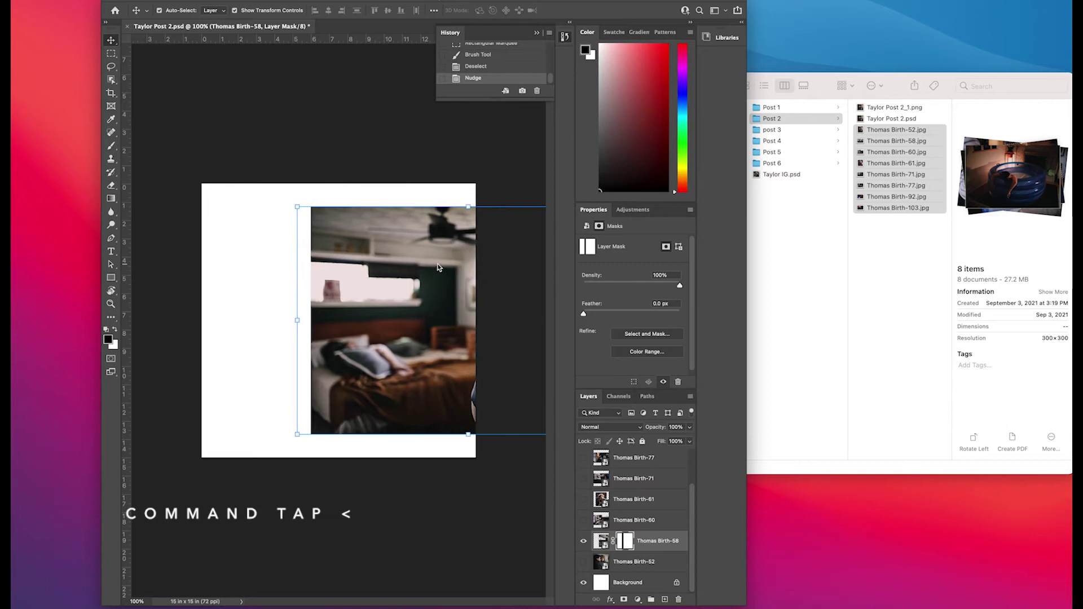
{"action": "key", "text": "Left"}
{"action": "key", "text": "Left"}
{"action": "key", "text": "Left"}
{"action": "key", "text": "Left"}
{"action": "key", "text": "Left"}
{"action": "key", "text": "Left"}
{"action": "key", "text": "Left"}
{"action": "key", "text": "Left"}
{"action": "key", "text": "Left"}
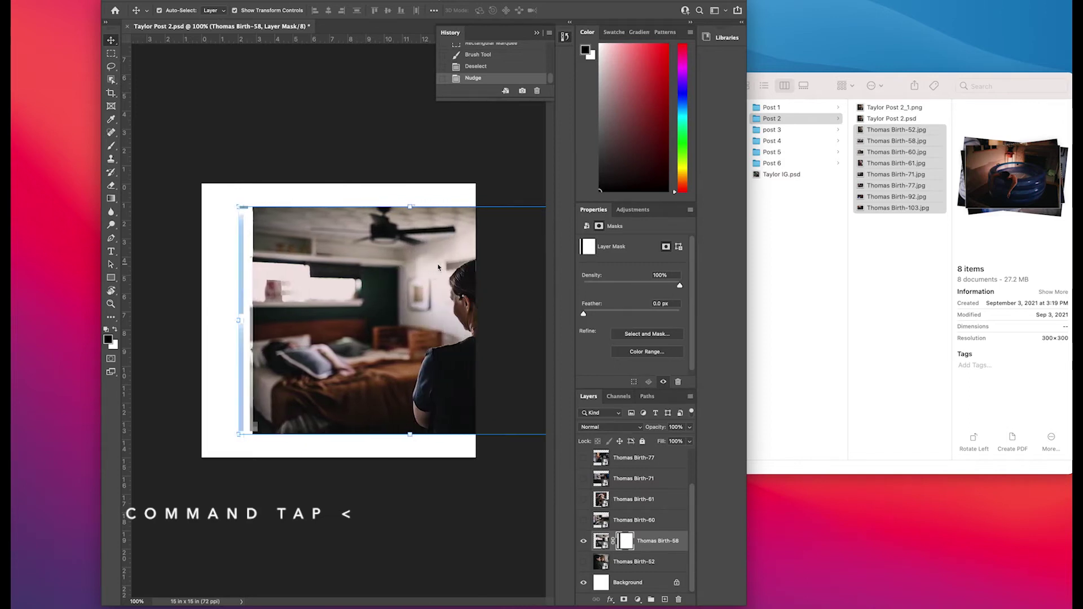
{"action": "key", "text": "Left"}
{"action": "key", "text": "Left"}
{"action": "key", "text": "Left"}
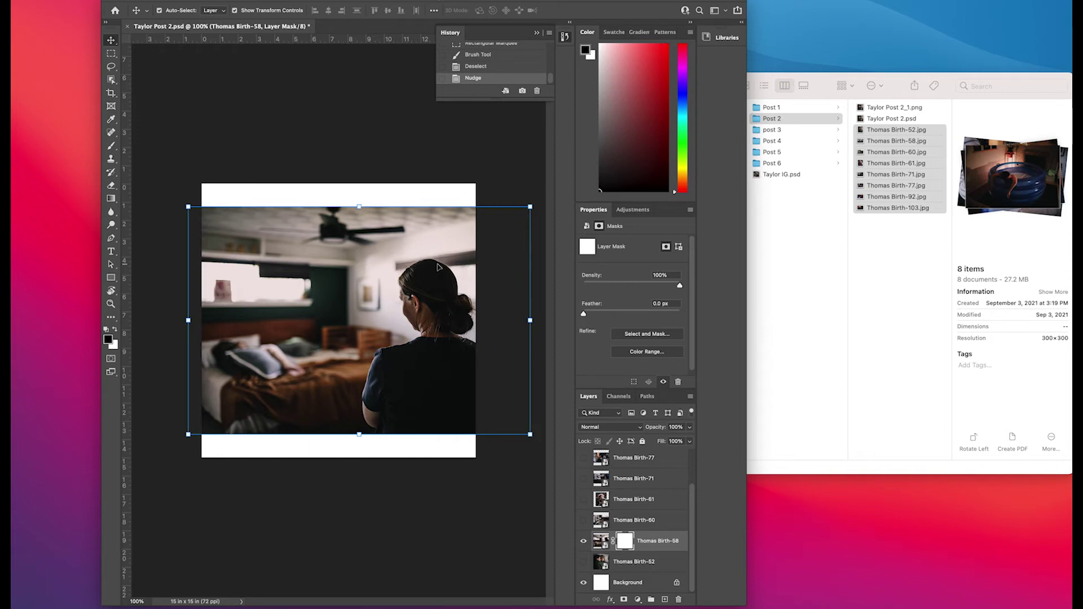
Step: Show the Thomas Birth-60 layer and enlarge its photo proportionally to about 22.5 × 15 in so it fills the canvas height
{"action": "left_click", "coordinate": [583, 520]}
{"action": "left_click", "coordinate": [412, 345]}
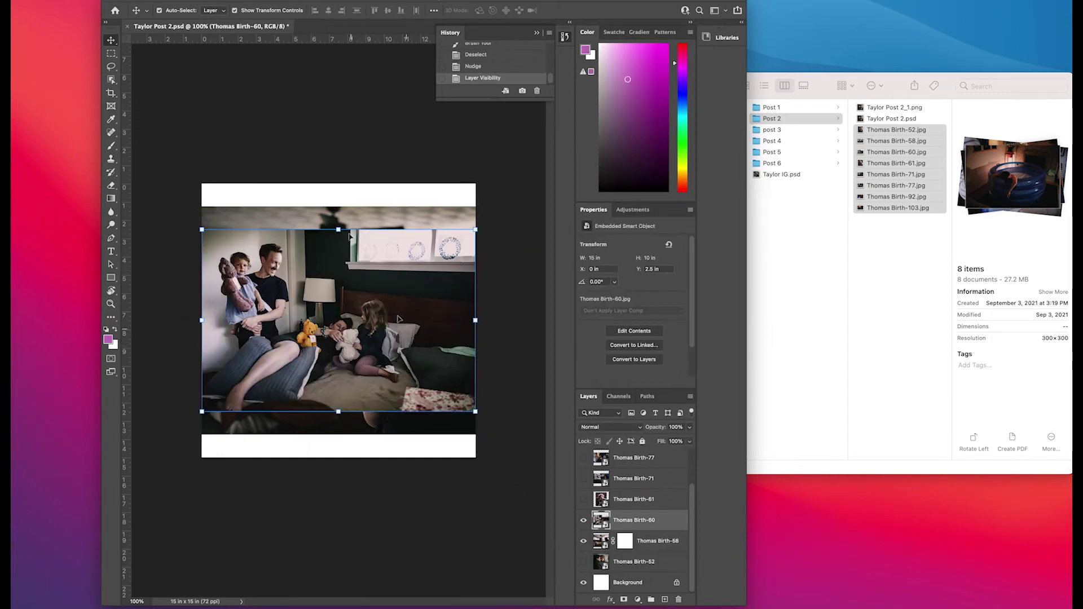
{"action": "left_click_drag", "start_coordinate": [339, 230], "coordinate": [340, 184]}
{"action": "left_click_drag", "start_coordinate": [331, 416], "coordinate": [370, 401]}
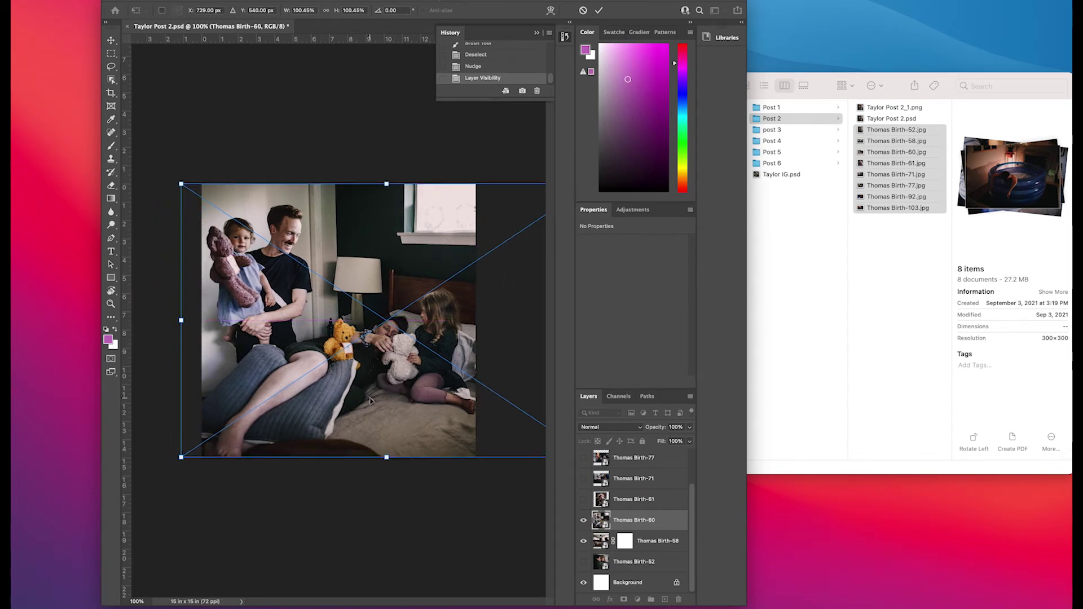
{"action": "key", "text": "Return"}
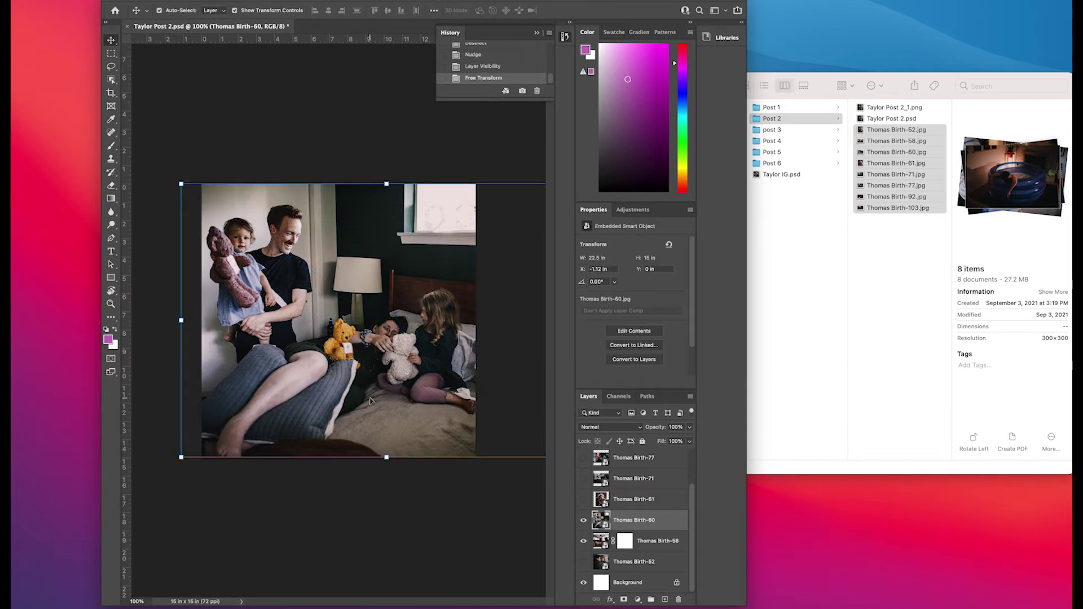
Step: Move the Thomas Birth-60 photo so it overlaps only the canvas's right edge, and place its layer below Thomas Birth-58
{"action": "left_click_drag", "start_coordinate": [263, 354], "coordinate": [539, 350]}
{"action": "left_click_drag", "start_coordinate": [666, 520], "coordinate": [666, 545]}
{"action": "left_click", "coordinate": [418, 533]}
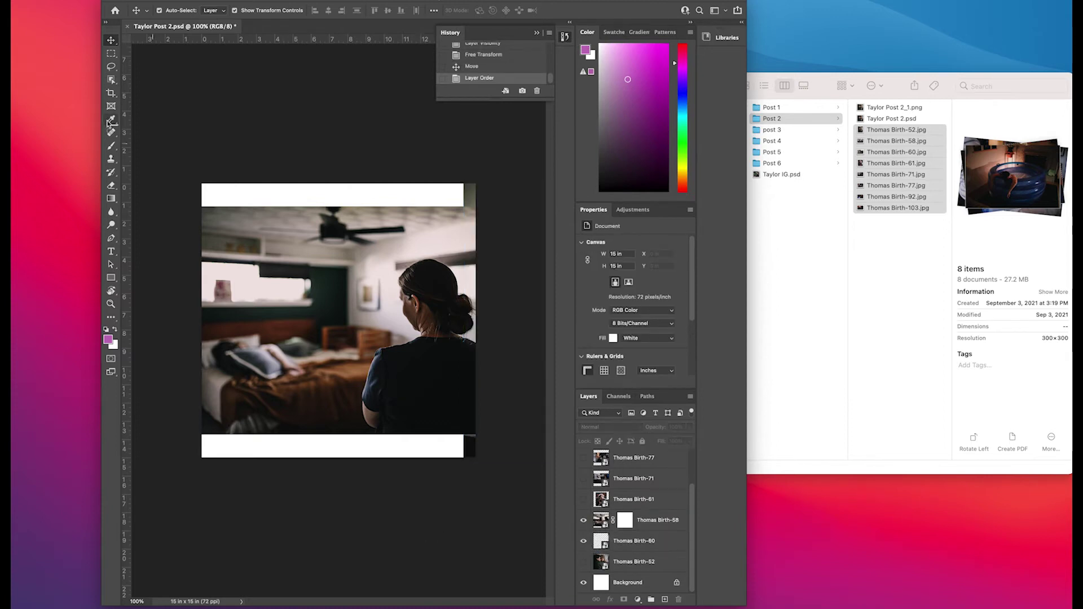
Step: Export the second slide at 1080 × 1080 px as a PNG named Taylor Post 2_2.png in the Post 2 folder
{"action": "left_click", "coordinate": [29, 1]}
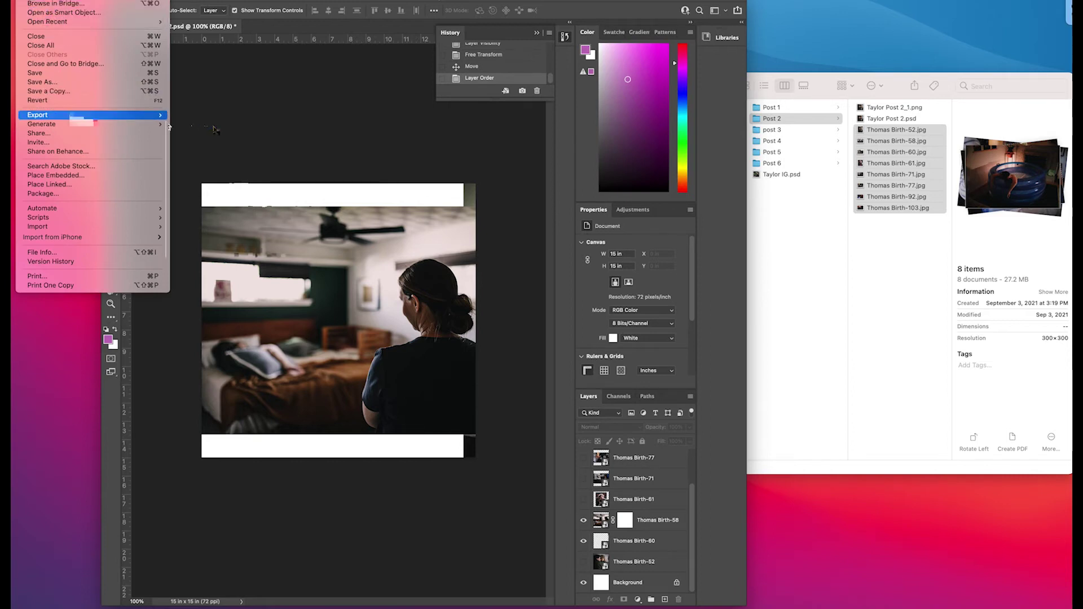
{"action": "mouse_move", "coordinate": [70, 114]}
{"action": "left_click", "coordinate": [293, 128]}
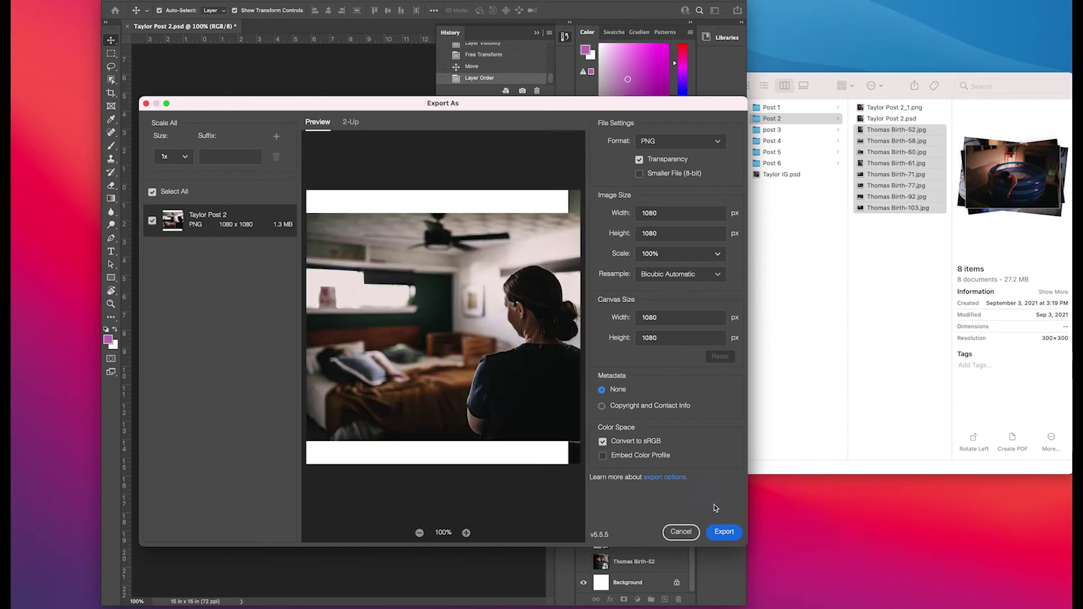
{"action": "left_click", "coordinate": [724, 531]}
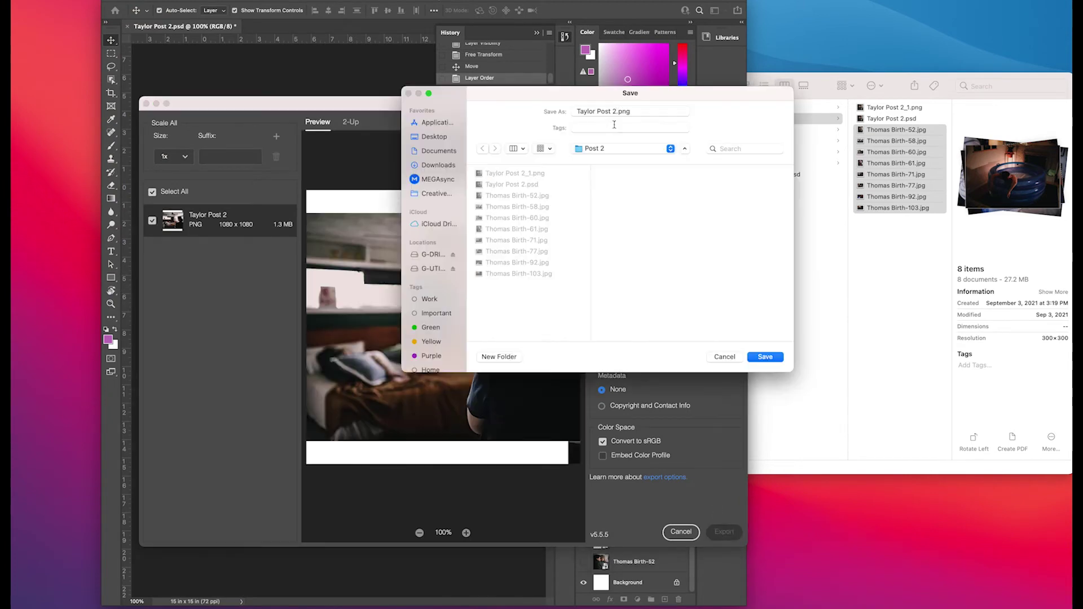
{"action": "left_click", "coordinate": [615, 112]}
{"action": "type", "text": "_"}
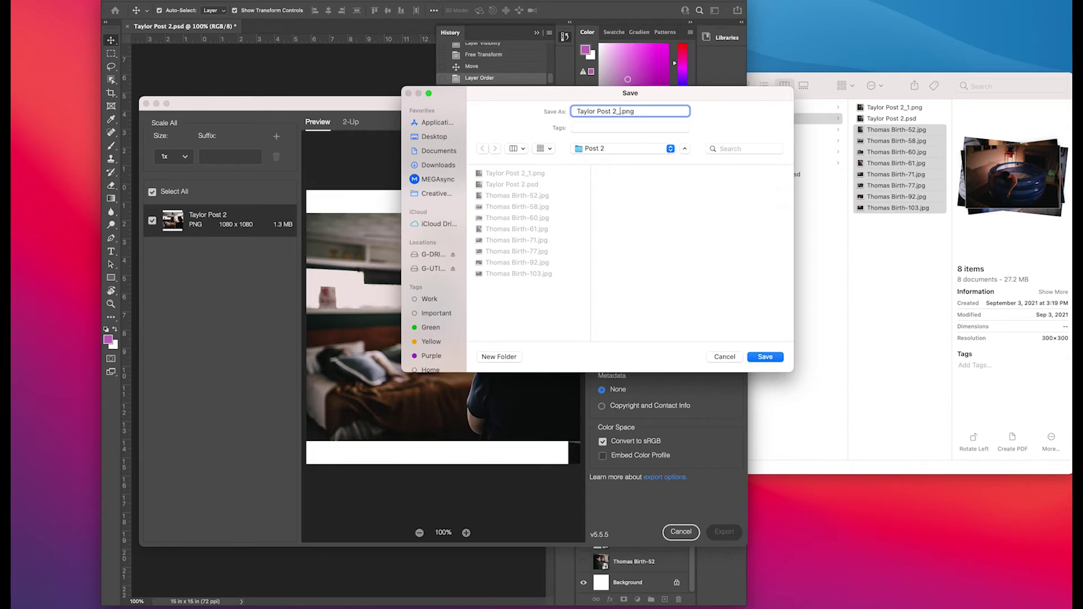
{"action": "type", "text": "2"}
{"action": "key", "text": "Return"}
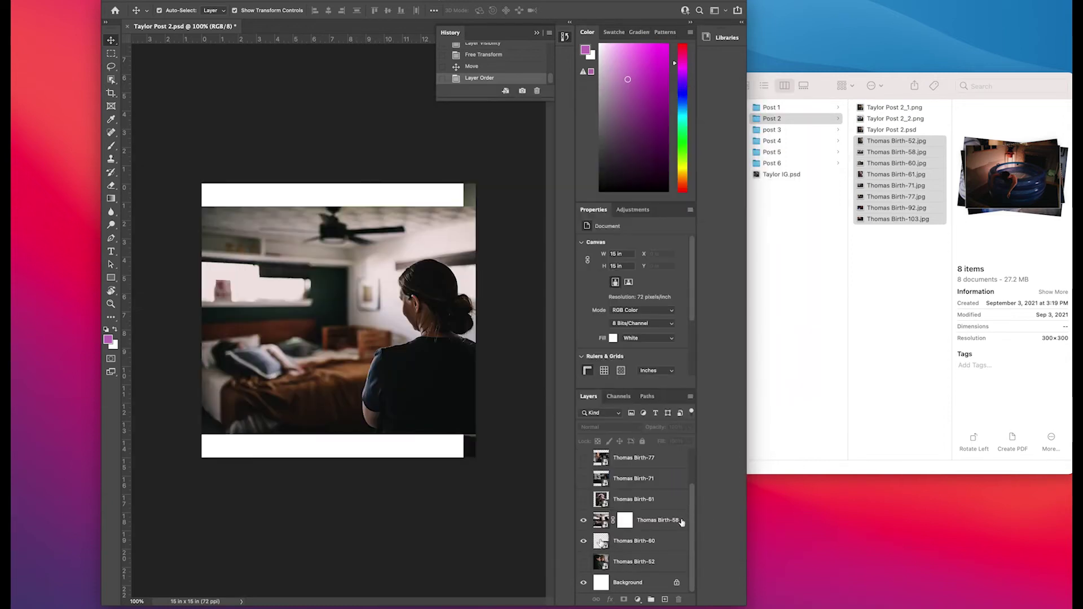
Step: Hide the Thomas Birth-58 layer and add a layer mask to the Thomas Birth-60 layer
{"action": "left_click", "coordinate": [584, 541]}
{"action": "left_click", "coordinate": [584, 541]}
{"action": "left_click", "coordinate": [584, 520]}
{"action": "left_click", "coordinate": [654, 542]}
{"action": "left_click", "coordinate": [623, 599]}
Step: Marquee the strip along the canvas's right edge, paint it black on the Thomas Birth-60 mask, and deselect
{"action": "key", "text": "b"}
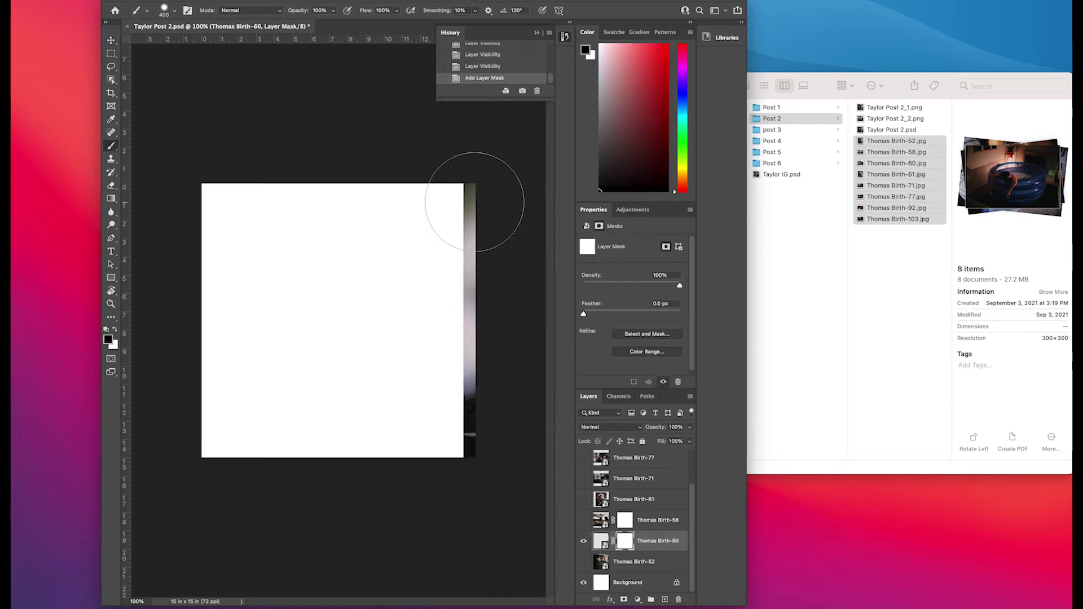
{"action": "key", "text": "m"}
{"action": "left_click_drag", "start_coordinate": [424, 162], "coordinate": [579, 482]}
{"action": "key", "text": "b"}
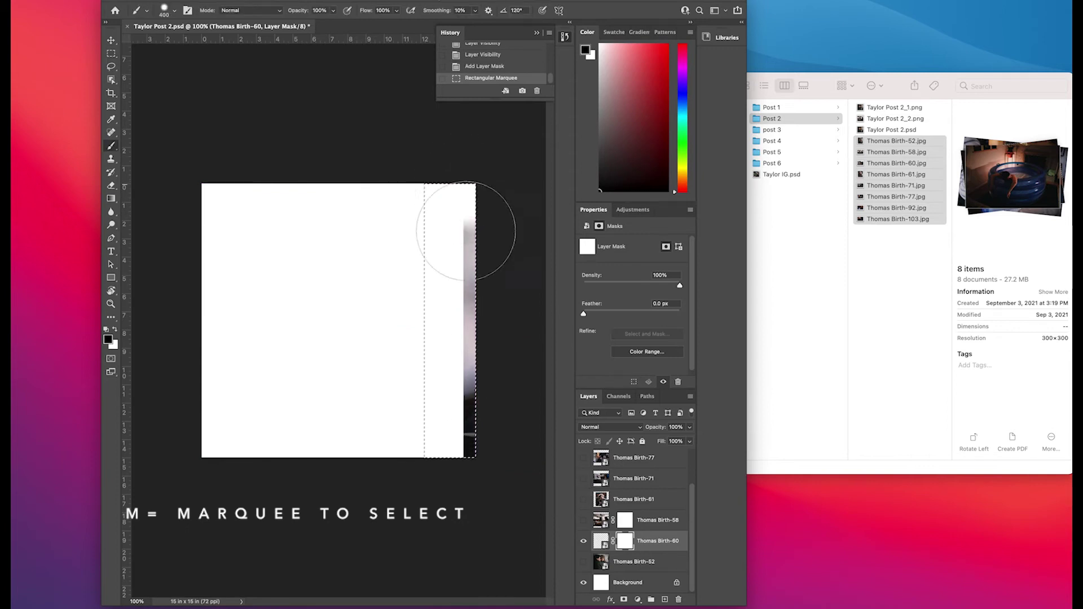
{"action": "left_click_drag", "start_coordinate": [459, 193], "coordinate": [471, 447]}
{"action": "key", "text": "ctrl+d"}
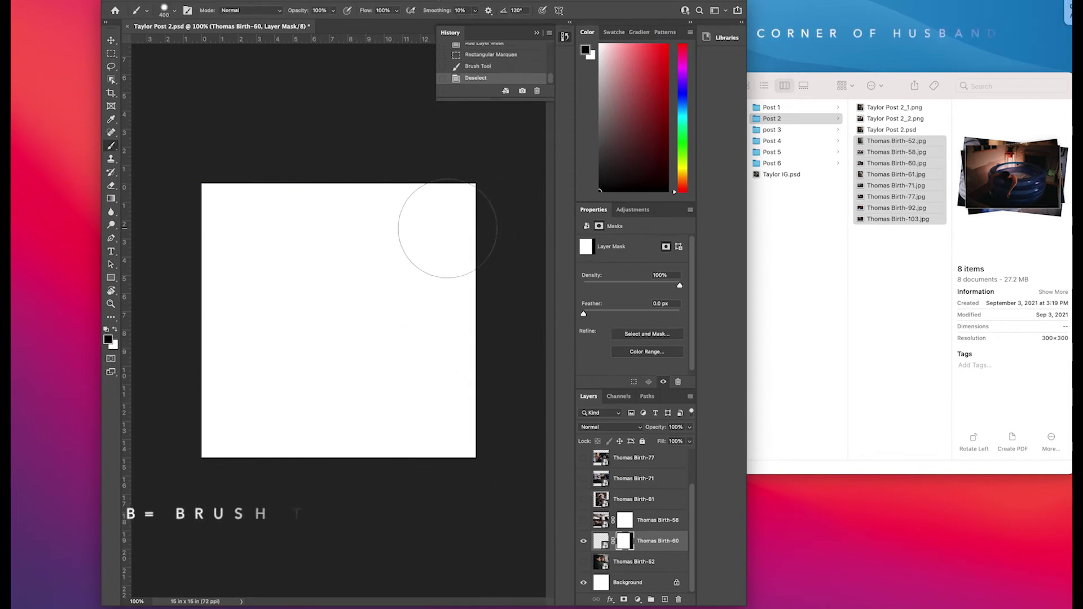
Step: Nudge the masked Thomas Birth-60 photo horizontally leftward until its visible part starts at the canvas's left edge and fills the canvas
{"action": "key", "text": "v"}
{"action": "key", "text": "shift+Left"}
{"action": "key", "text": "shift+Left"}
{"action": "key", "text": "shift+Left"}
{"action": "key", "text": "shift+Left"}
{"action": "key", "text": "shift+Left"}
{"action": "key", "text": "shift+Left"}
{"action": "key", "text": "shift+Left"}
{"action": "key", "text": "shift+Left"}
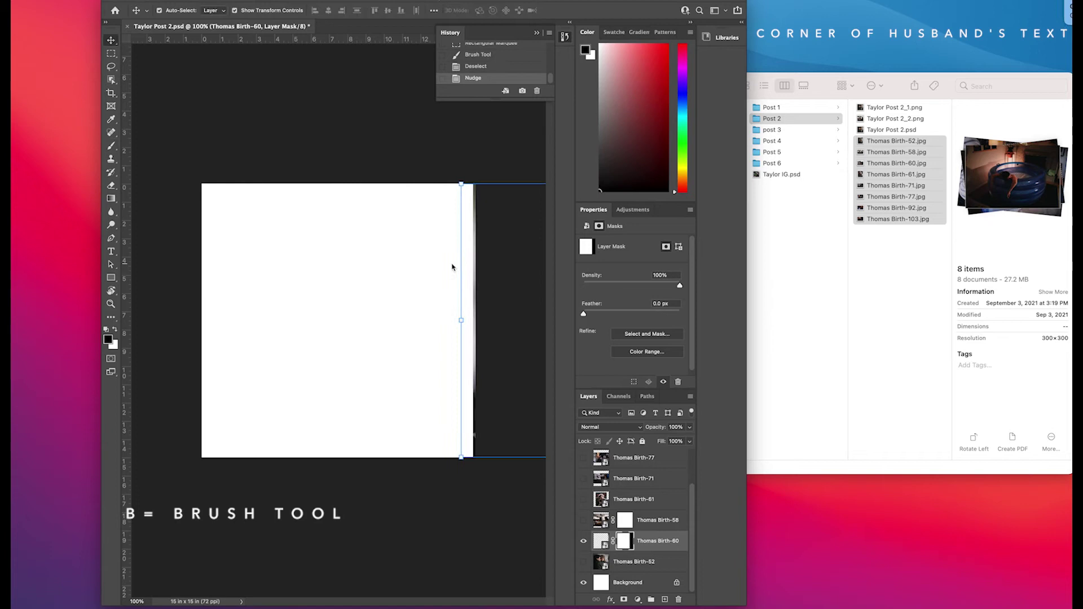
{"action": "key", "text": "shift+Left"}
{"action": "key", "text": "shift+Left"}
{"action": "key", "text": "shift+Left"}
{"action": "key", "text": "shift+Left"}
{"action": "key", "text": "shift+Left"}
{"action": "key", "text": "shift+Left"}
{"action": "key", "text": "shift+Left"}
{"action": "key", "text": "shift+Left"}
{"action": "key", "text": "shift+Left"}
{"action": "key", "text": "shift+Left"}
{"action": "key", "text": "shift+Left"}
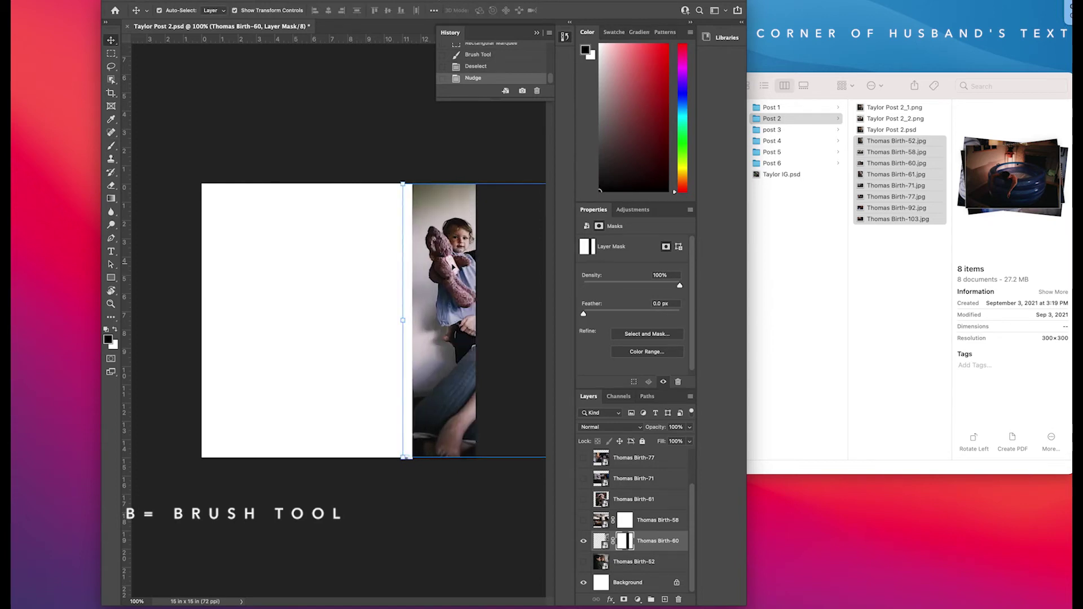
{"action": "key", "text": "shift+Left"}
{"action": "key", "text": "shift+Left"}
{"action": "key", "text": "shift+Left"}
{"action": "key", "text": "shift+Left"}
{"action": "key", "text": "shift+Left"}
{"action": "key", "text": "shift+Left"}
{"action": "key", "text": "shift+Left"}
{"action": "key", "text": "shift+Left"}
{"action": "key", "text": "shift+Left"}
{"action": "key", "text": "shift+Left"}
{"action": "key", "text": "shift+Left"}
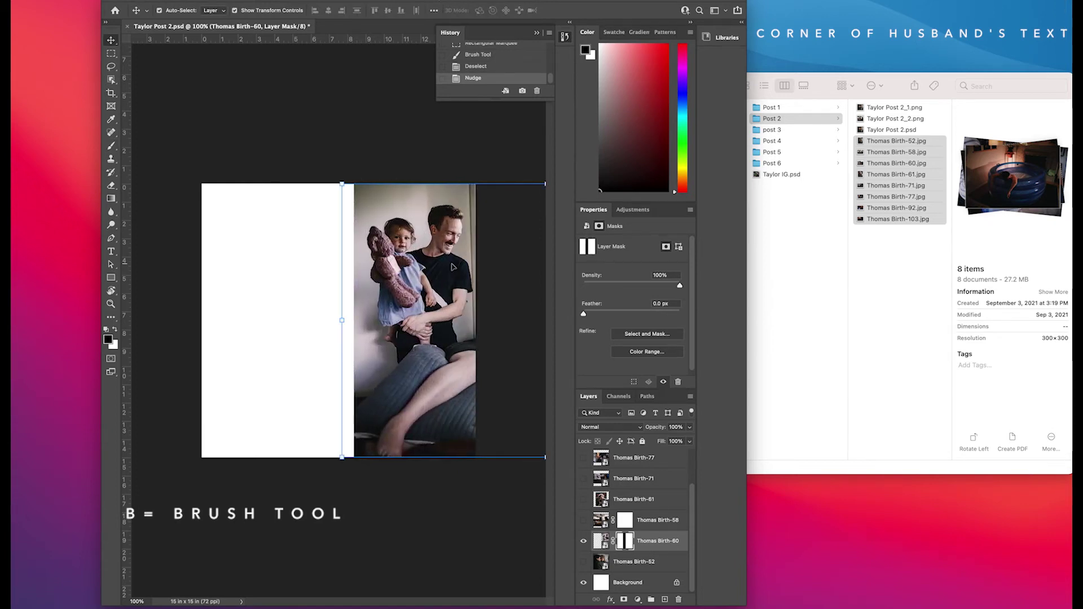
{"action": "key", "text": "super+d"}
{"action": "key", "text": "shift+Left"}
{"action": "key", "text": "shift+Left"}
{"action": "key", "text": "shift+Left"}
{"action": "key", "text": "shift+Left"}
{"action": "key", "text": "shift+Left"}
{"action": "key", "text": "shift+Left"}
{"action": "key", "text": "shift+Left"}
{"action": "key", "text": "shift+Left"}
{"action": "key", "text": "shift+Left"}
{"action": "key", "text": "shift+Left"}
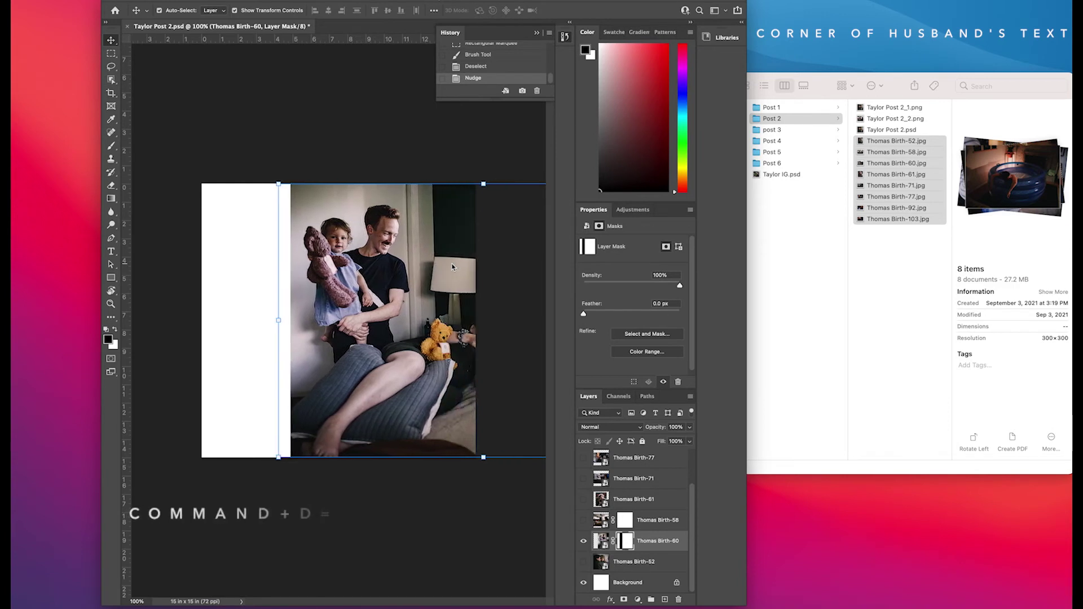
{"action": "key", "text": "shift+Left"}
{"action": "key", "text": "shift+Left"}
{"action": "key", "text": "shift+Left"}
{"action": "key", "text": "shift+Left"}
{"action": "key", "text": "shift+Left"}
{"action": "key", "text": "shift+Left"}
{"action": "key", "text": "shift+Left"}
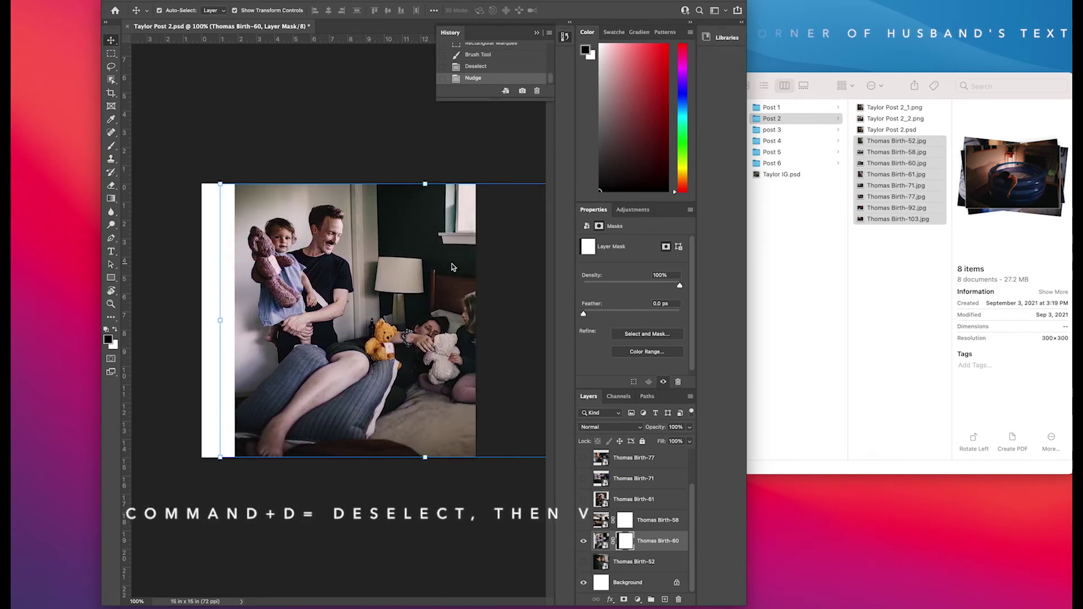
{"action": "key", "text": "shift+Left"}
{"action": "key", "text": "shift+Left"}
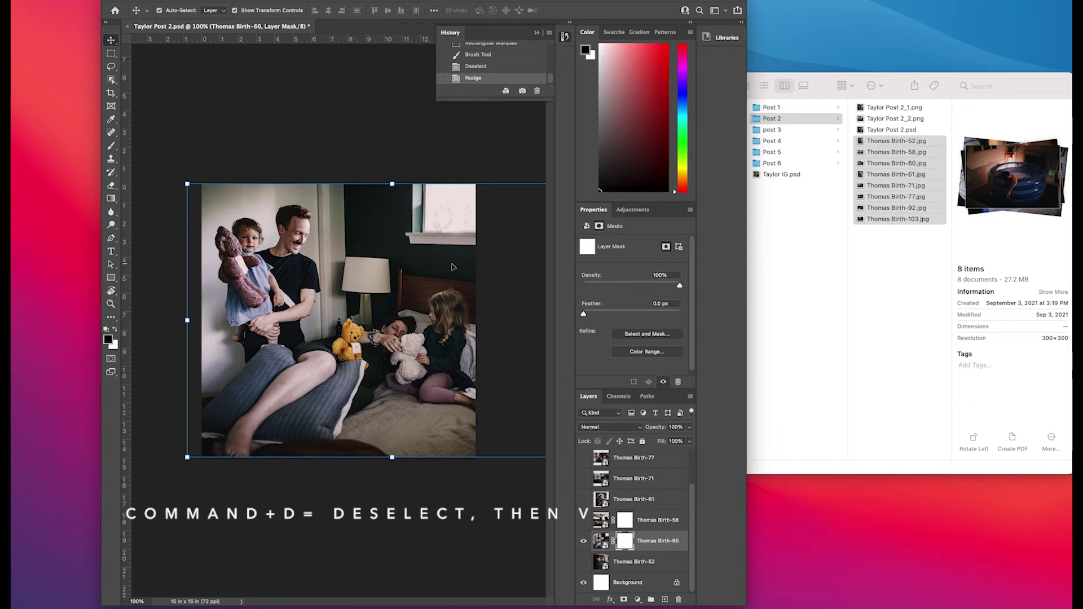
{"action": "key", "text": "shift+Left"}
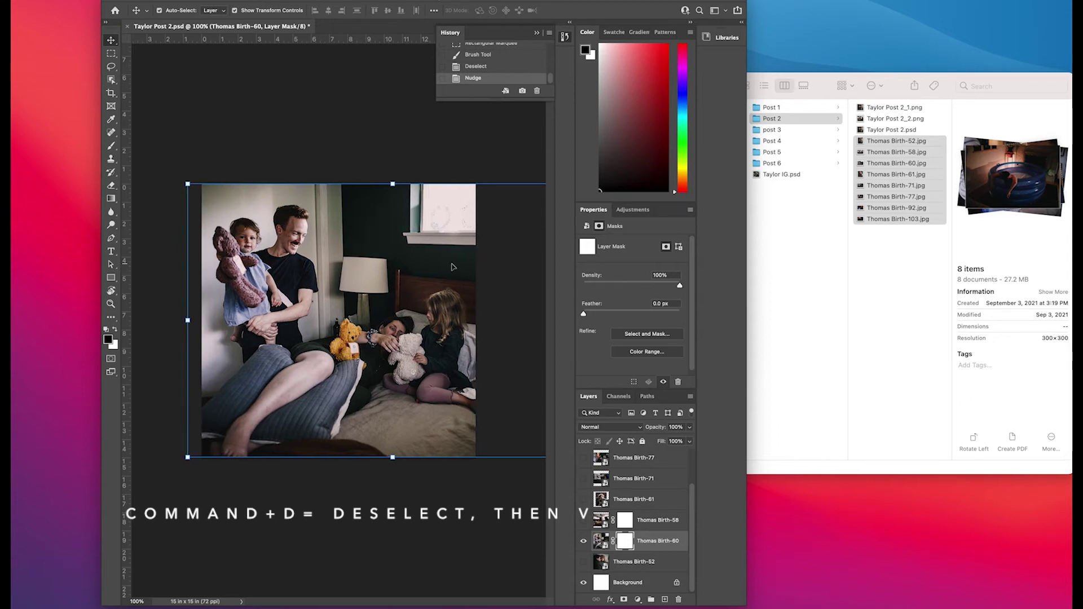
{"action": "key", "text": "Right"}
{"action": "key", "text": "Right"}
{"action": "key", "text": "Right"}
{"action": "key", "text": "Right"}
{"action": "key", "text": "Right"}
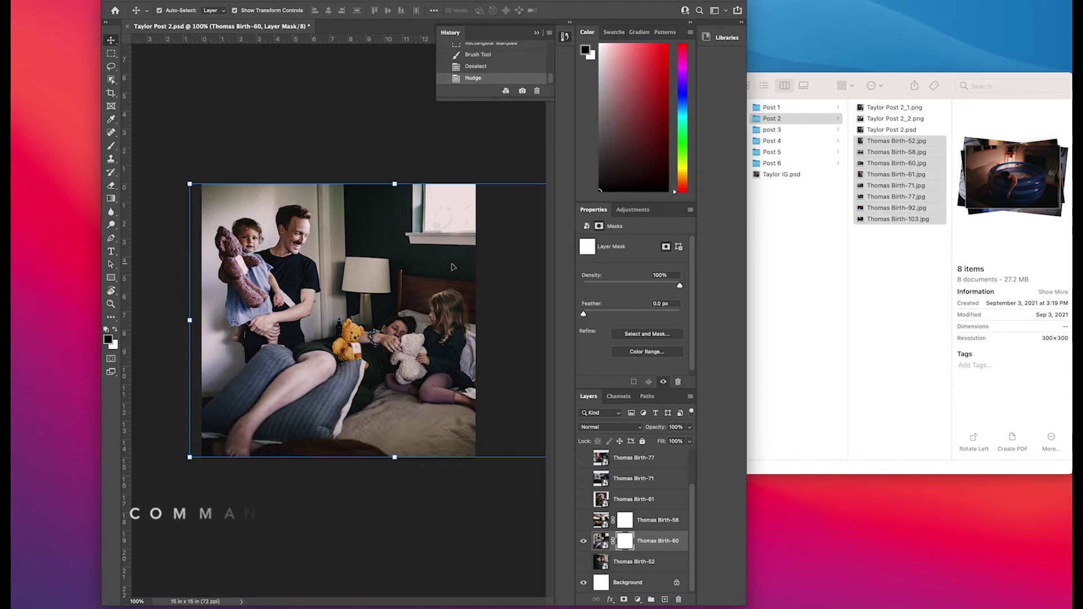
{"action": "key", "text": "Left"}
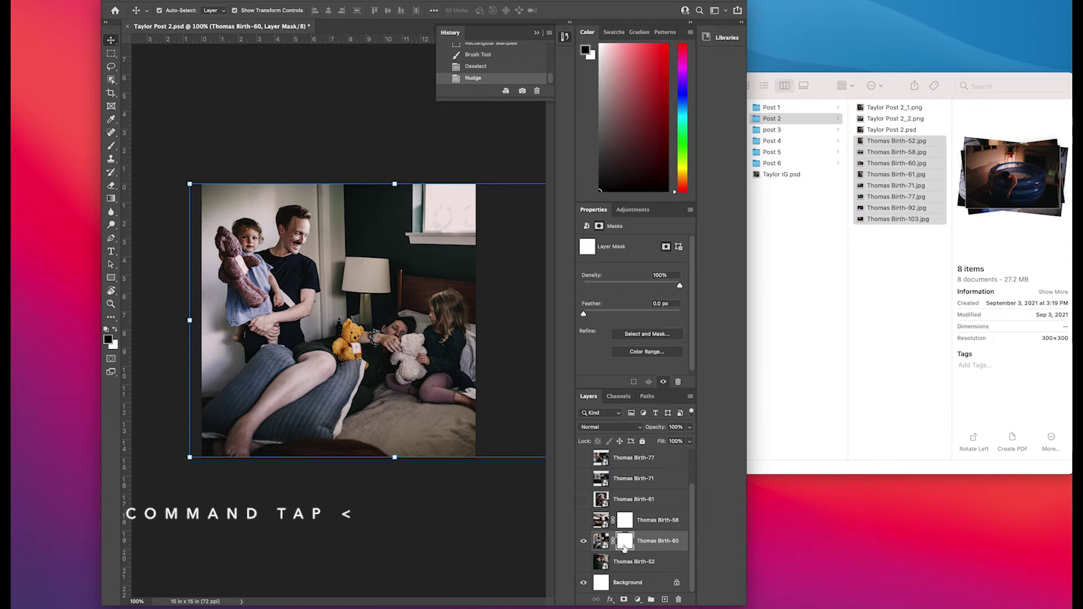
{"action": "left_click", "coordinate": [584, 500]}
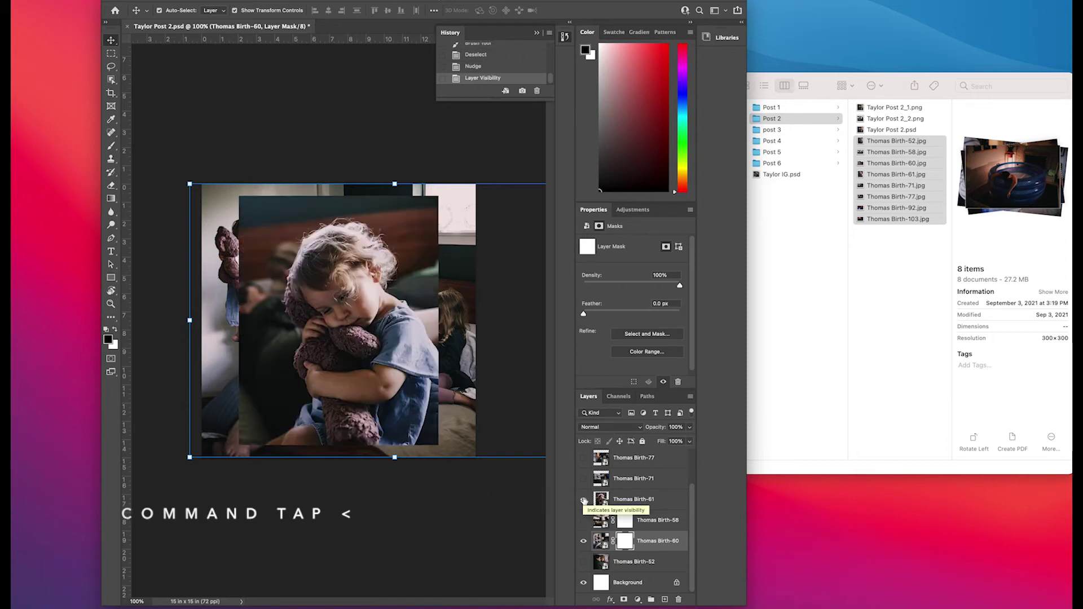
{"action": "left_click", "coordinate": [584, 500]}
{"action": "left_click", "coordinate": [443, 509]}
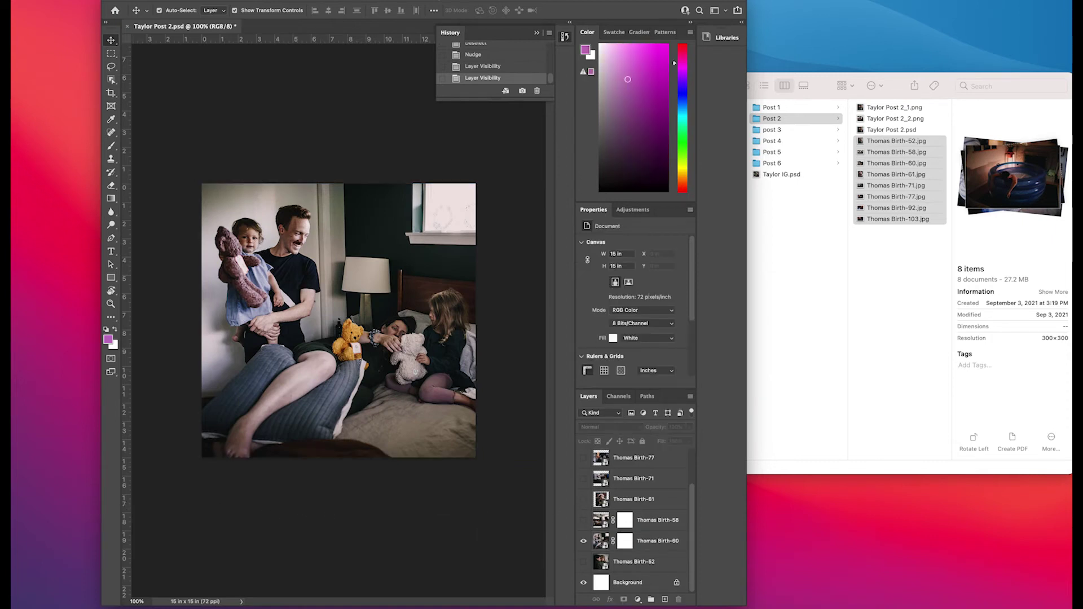
Step: Export the third slide at 1080 × 1080 px as a PNG named Taylor Post 2_3.png in the Post 2 folder
{"action": "left_click", "coordinate": [26, 0]}
{"action": "mouse_move", "coordinate": [67, 116]}
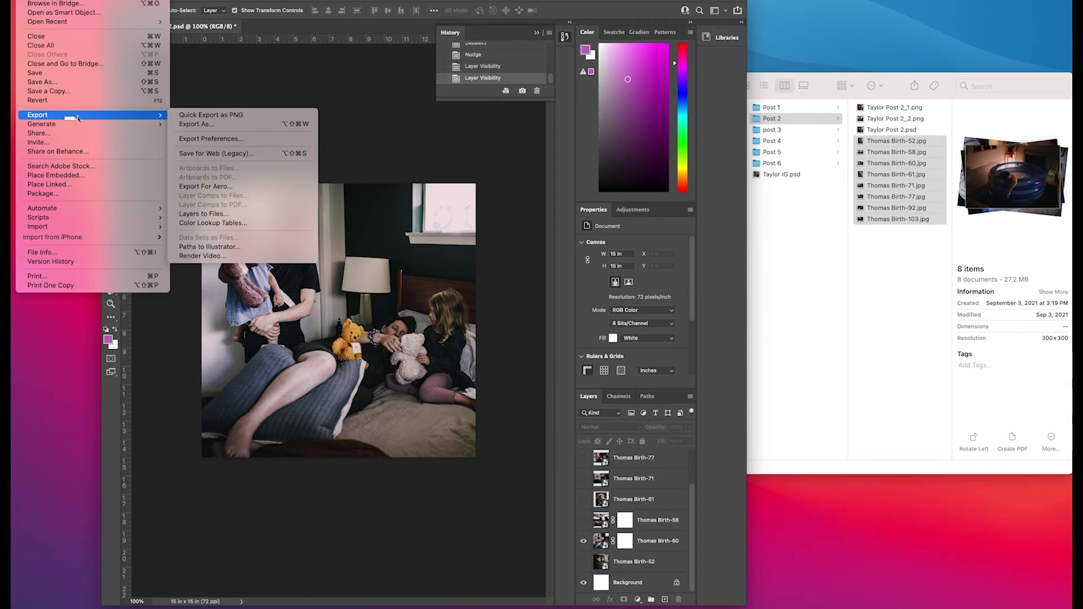
{"action": "left_click", "coordinate": [219, 126]}
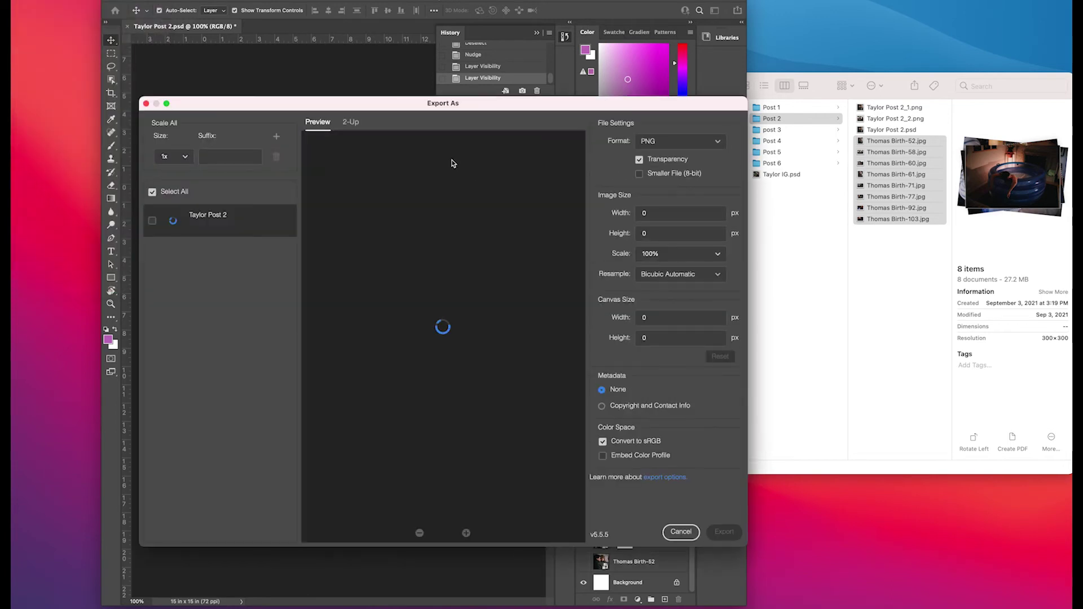
{"action": "left_click", "coordinate": [738, 533]}
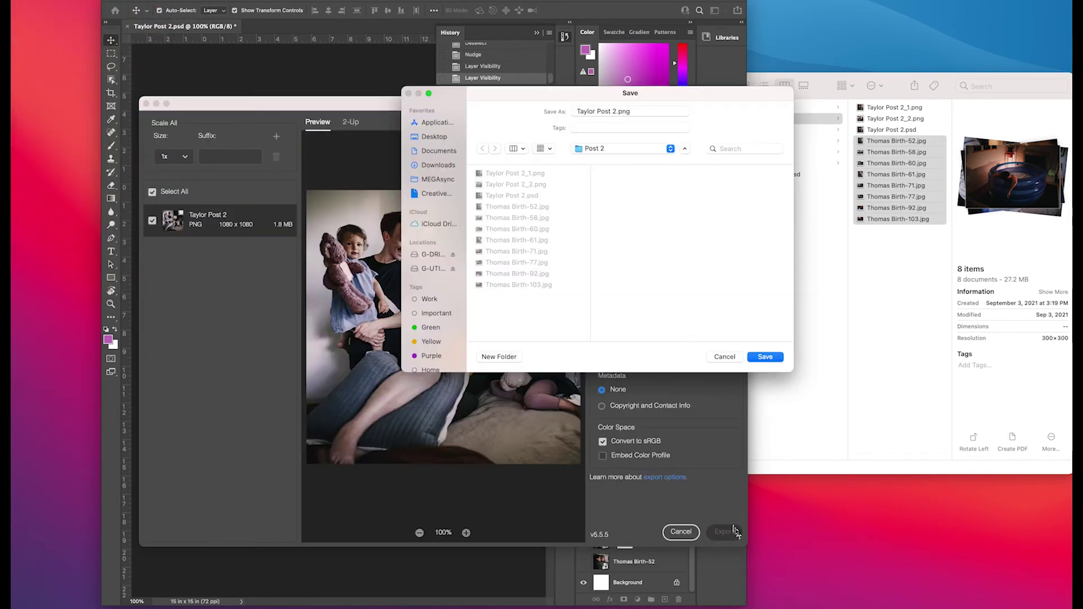
{"action": "left_click", "coordinate": [617, 111]}
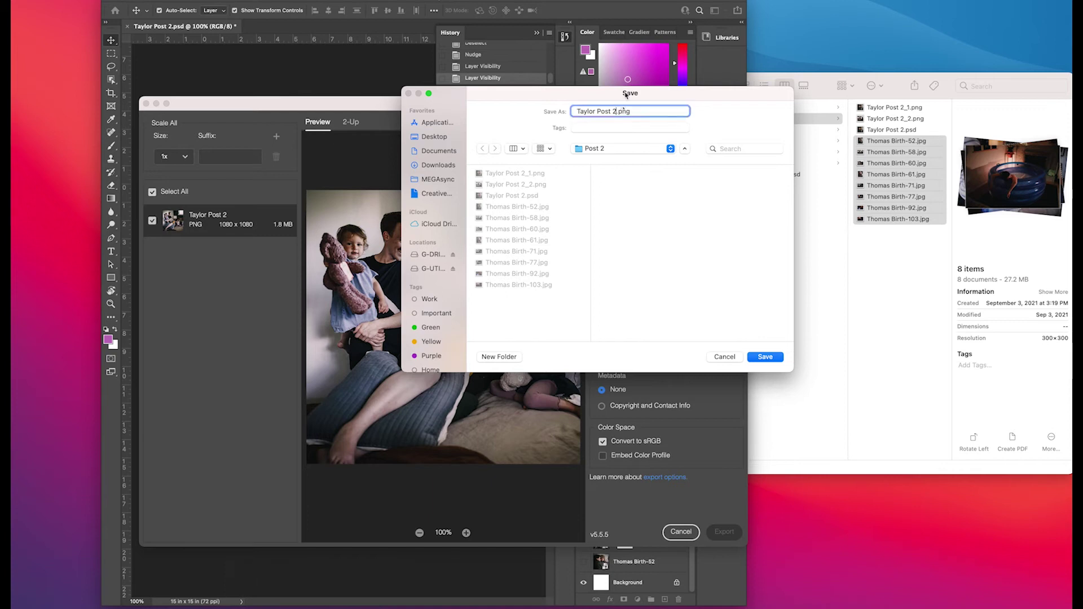
{"action": "type", "text": "_3"}
{"action": "key", "text": "Return"}
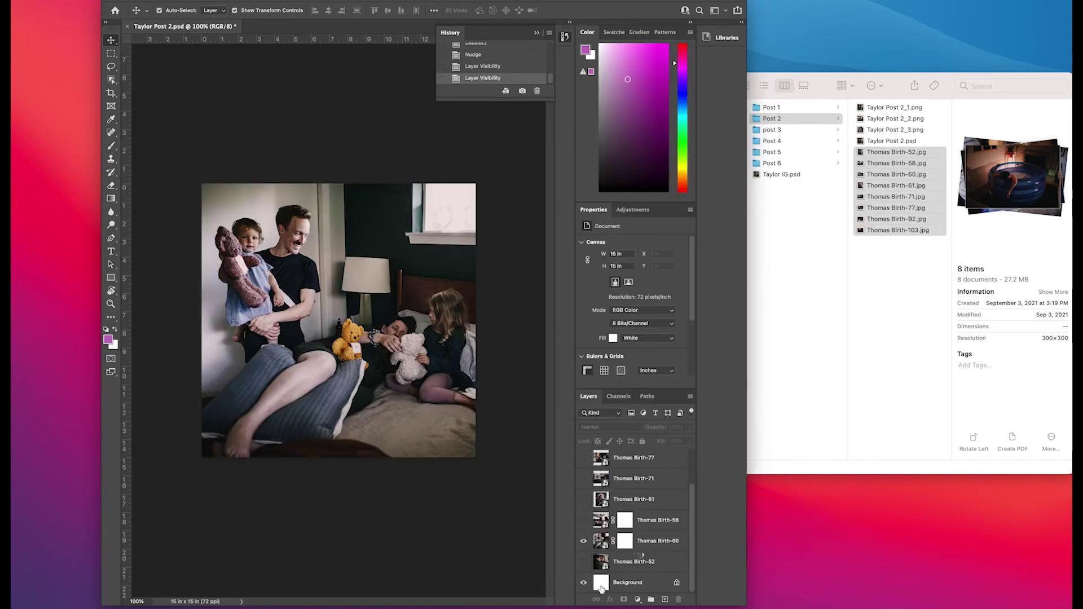
Step: Show the Thomas Birth-61 layer and hide the Thomas Birth-60 layer
{"action": "left_click", "coordinate": [585, 542]}
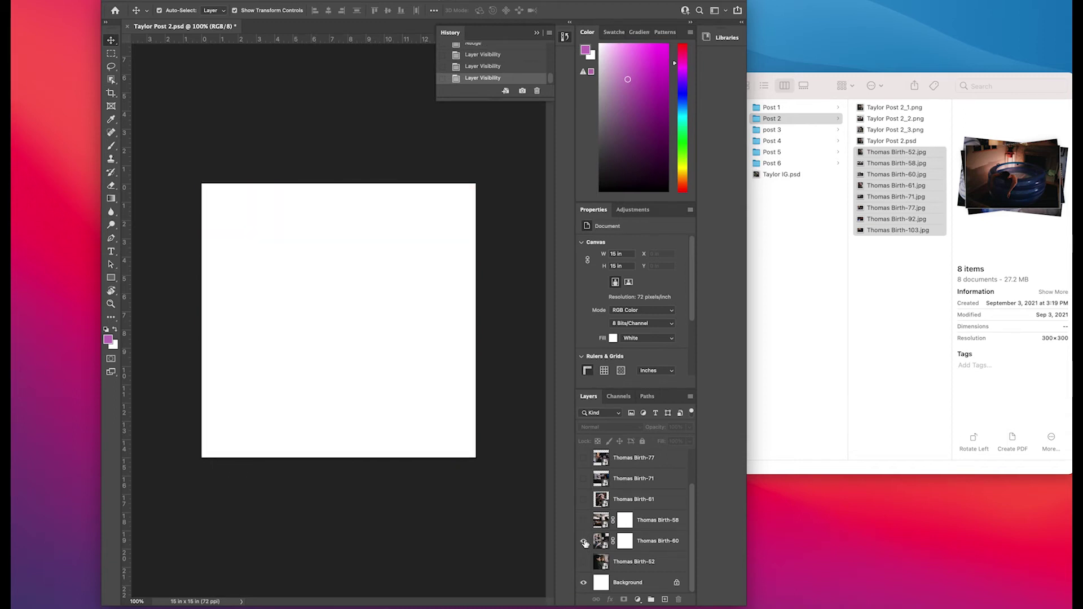
{"action": "left_click", "coordinate": [584, 541]}
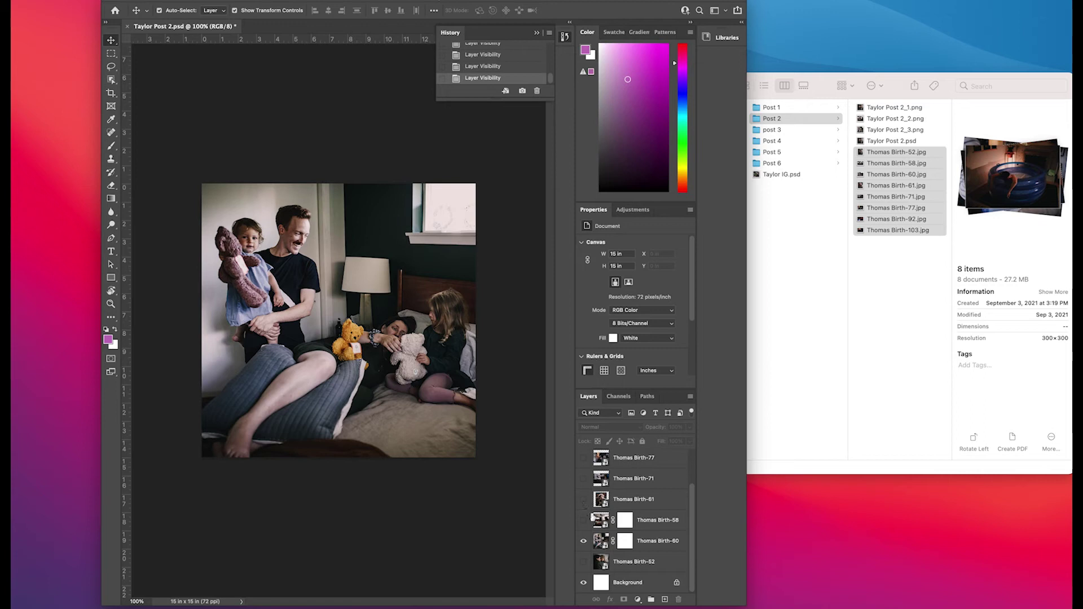
{"action": "left_click", "coordinate": [584, 519]}
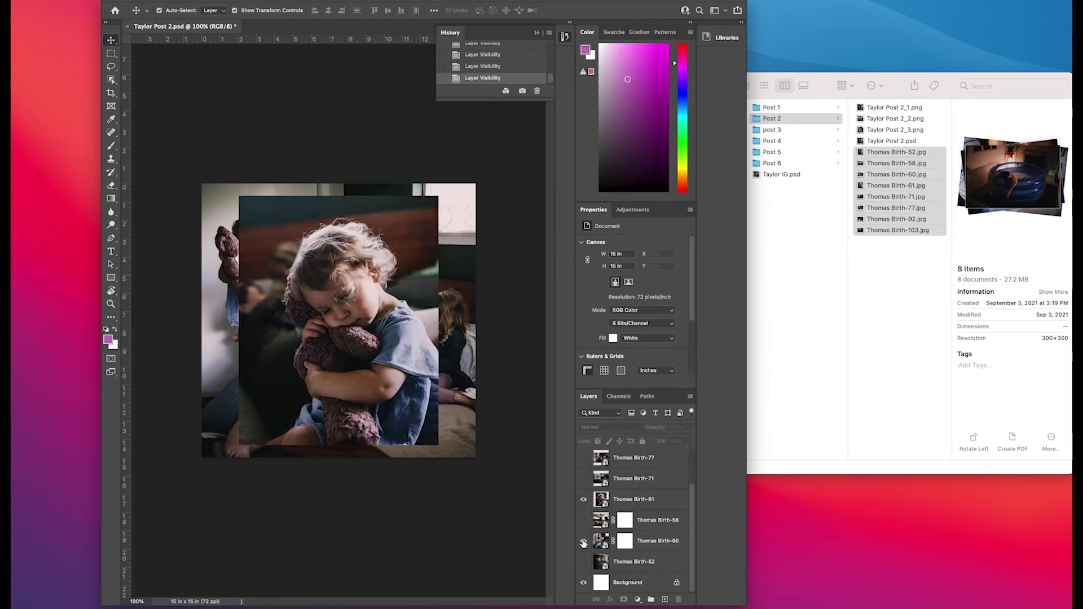
{"action": "left_click", "coordinate": [584, 542]}
Step: Enlarge the Thomas Birth-61 photo proportionally to about 13.5 × 16.9 in, covering the canvas height and aligned to the canvas's left edge
{"action": "left_click", "coordinate": [328, 282]}
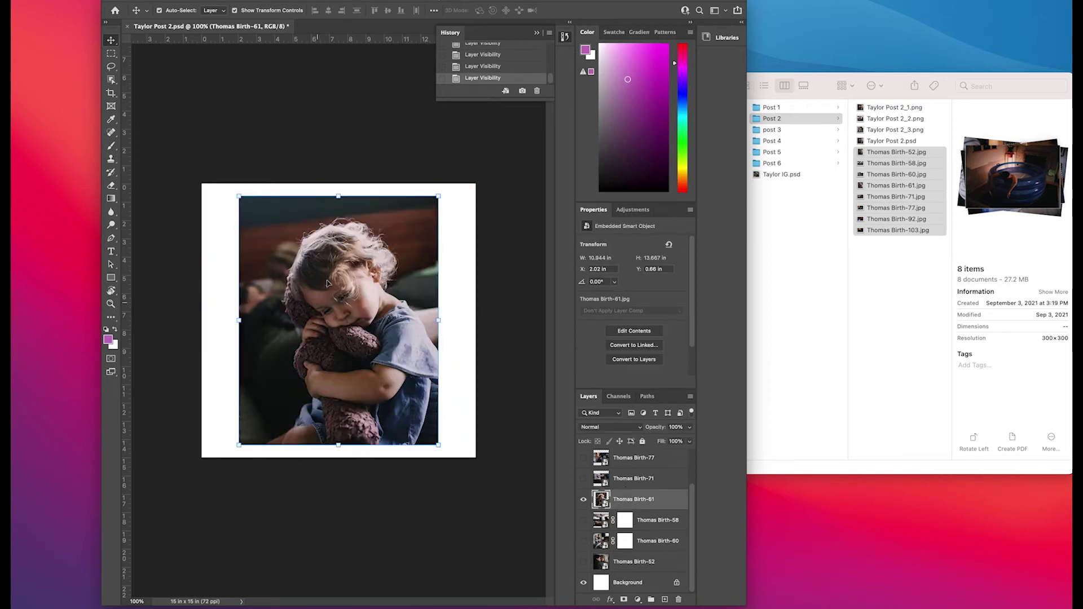
{"action": "left_click_drag", "start_coordinate": [338, 197], "coordinate": [338, 184]}
{"action": "left_click_drag", "start_coordinate": [339, 445], "coordinate": [339, 457]}
{"action": "left_click_drag", "start_coordinate": [228, 320], "coordinate": [202, 320]}
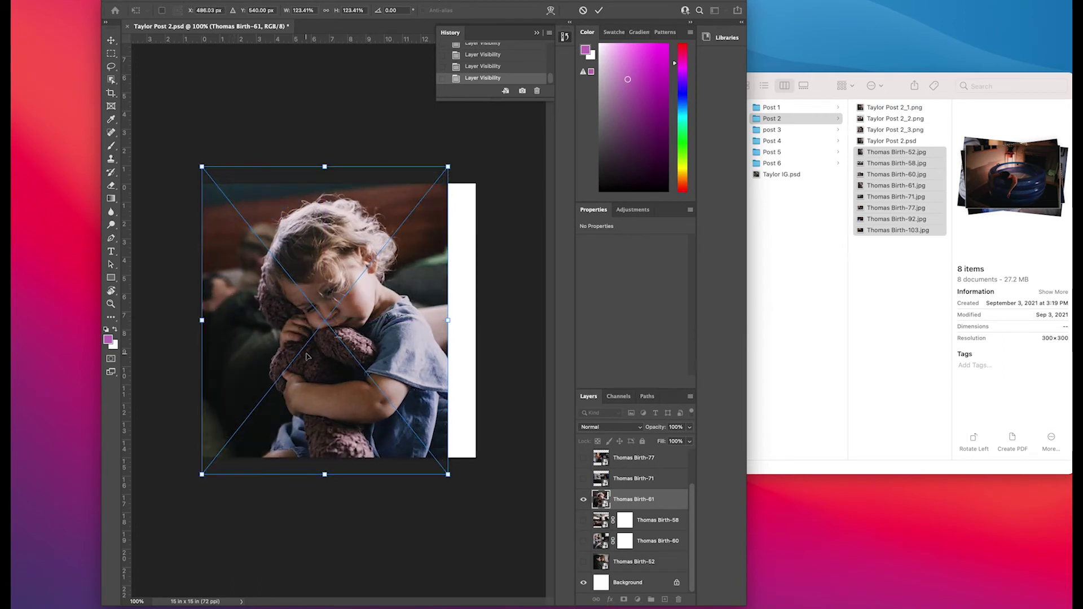
{"action": "key", "text": "Return"}
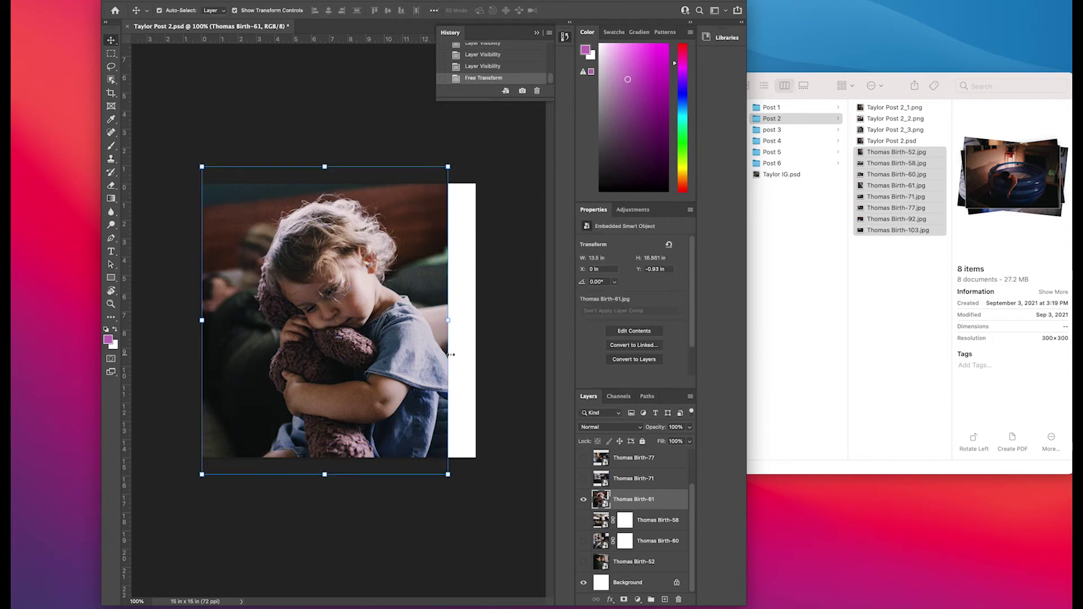
{"action": "left_click", "coordinate": [583, 479]}
{"action": "left_click", "coordinate": [583, 479]}
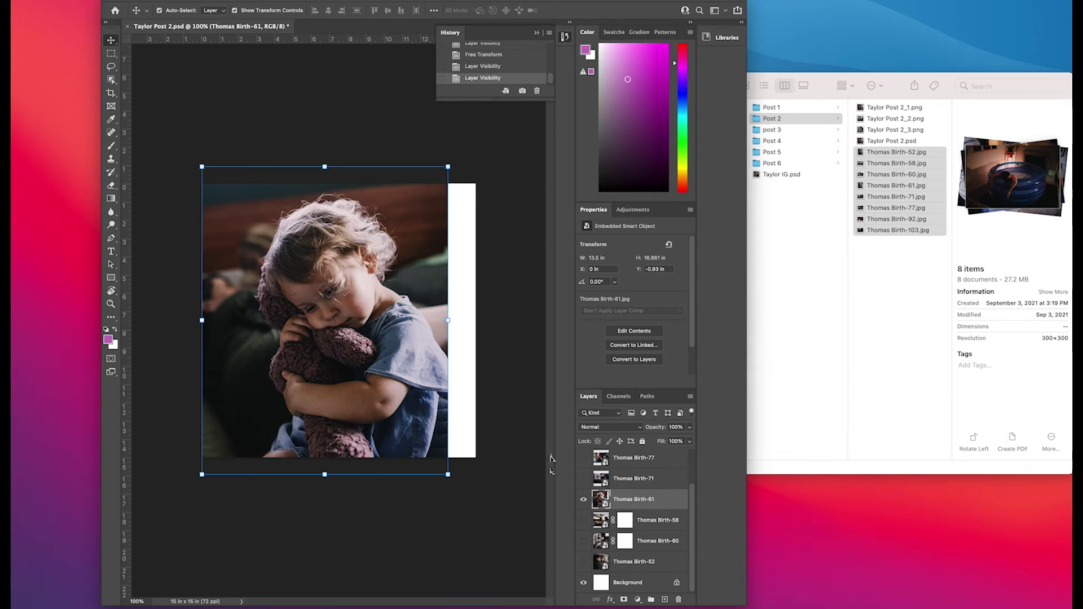
{"action": "left_click", "coordinate": [511, 435]}
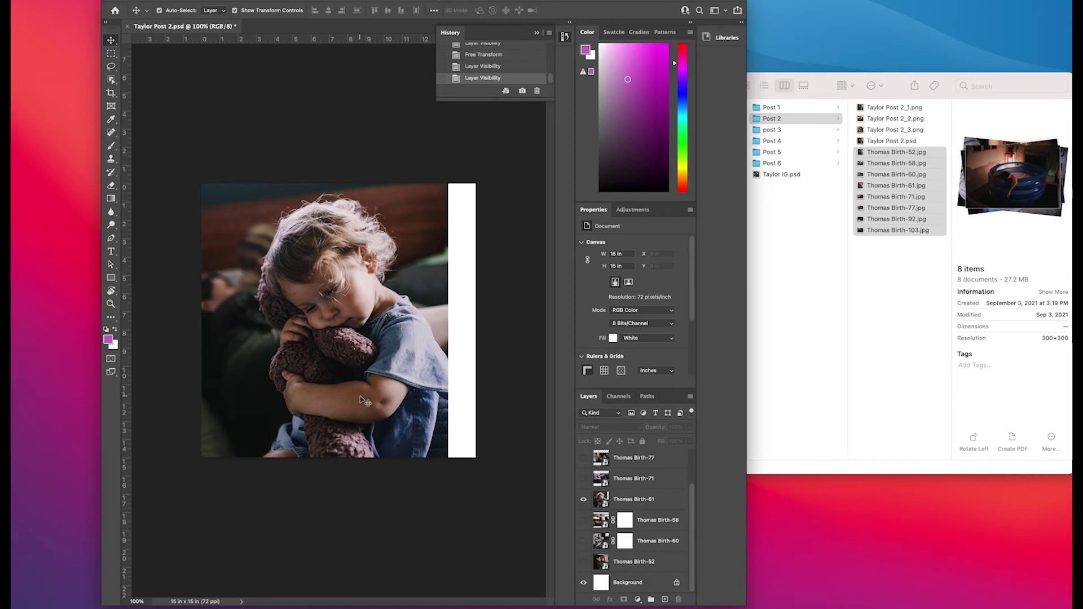
{"action": "left_click", "coordinate": [356, 394]}
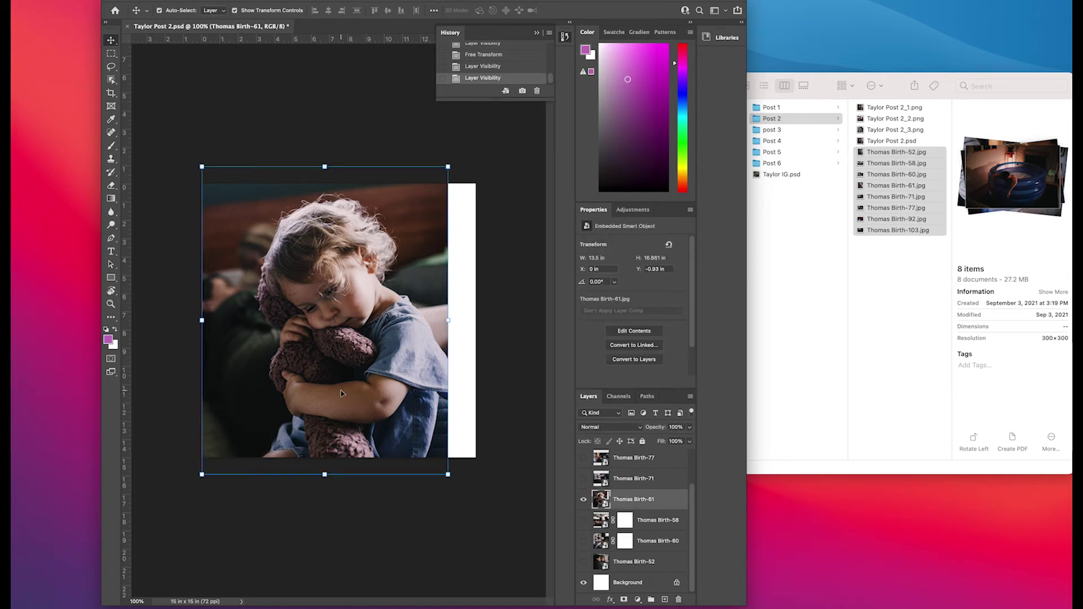
Step: Show the Thomas Birth-71 photo, enlarge it proportionally to about 19.1 × 12.7 in, and place it at X 13.5 in, Y 0 in beside Thomas Birth-61
{"action": "left_click", "coordinate": [583, 479]}
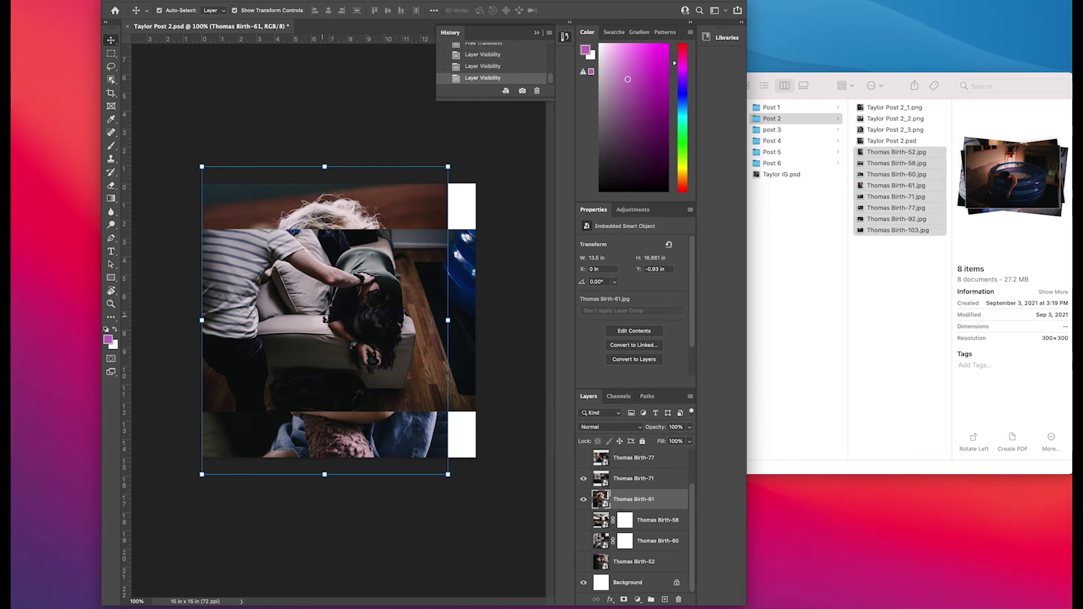
{"action": "left_click", "coordinate": [349, 315]}
{"action": "left_click_drag", "start_coordinate": [339, 230], "coordinate": [342, 189]}
{"action": "left_click_drag", "start_coordinate": [339, 412], "coordinate": [338, 422]}
{"action": "left_click_drag", "start_coordinate": [286, 382], "coordinate": [304, 382]}
{"action": "left_click_drag", "start_coordinate": [333, 376], "coordinate": [474, 334]}
{"action": "left_click", "coordinate": [439, 483]}
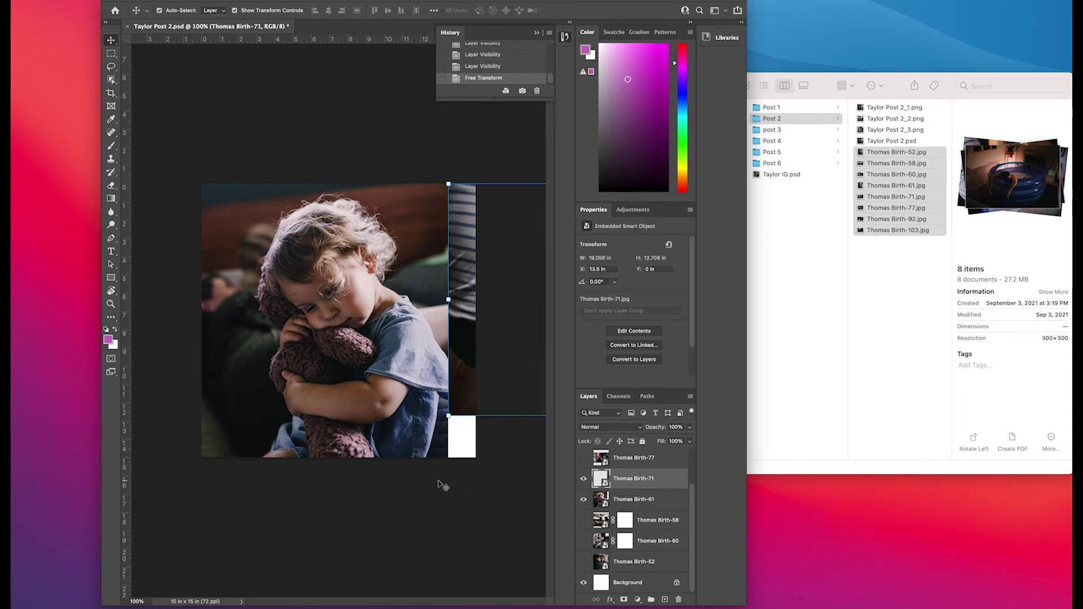
Step: Export the fourth slide at 1080 × 1080 px as a PNG named Taylor Post 2_4.png in the Post 2 folder
{"action": "left_click", "coordinate": [433, 502]}
{"action": "left_click", "coordinate": [27, 0]}
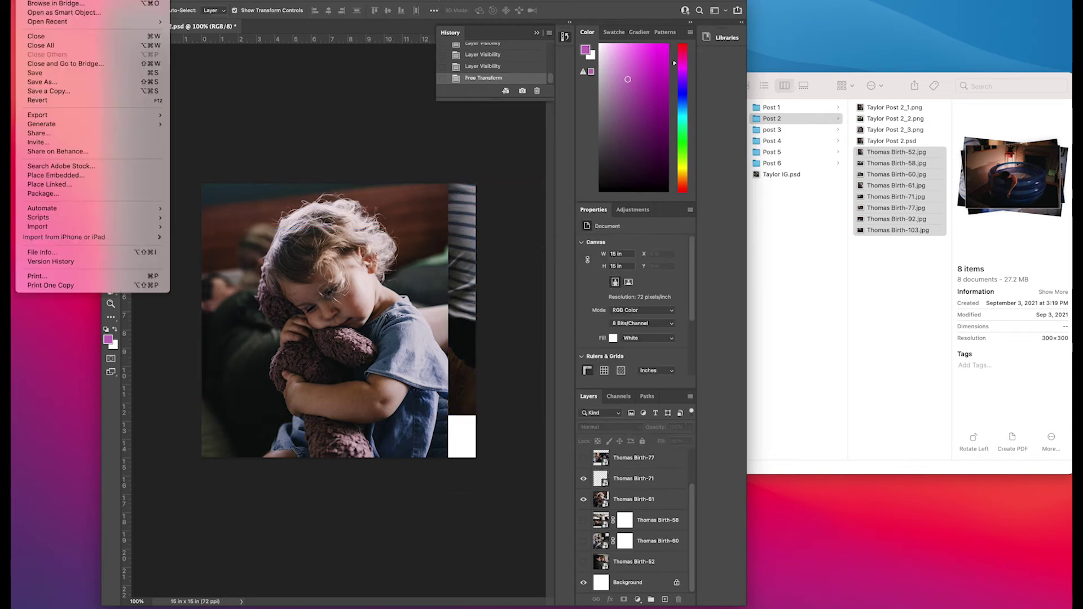
{"action": "mouse_move", "coordinate": [49, 116]}
{"action": "left_click", "coordinate": [225, 124]}
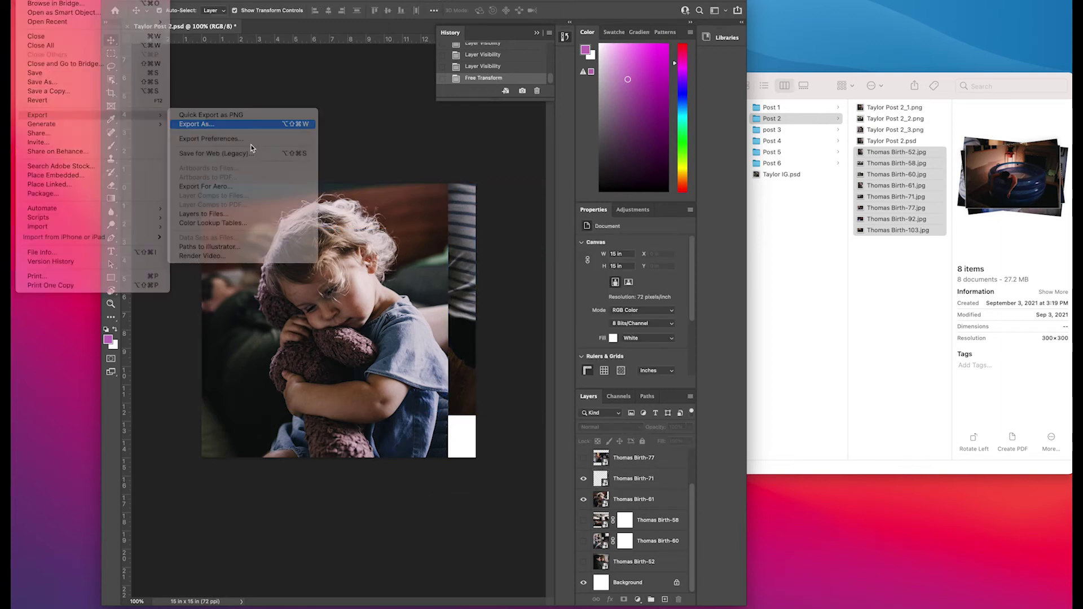
{"action": "left_click", "coordinate": [724, 532]}
{"action": "left_click", "coordinate": [615, 110]}
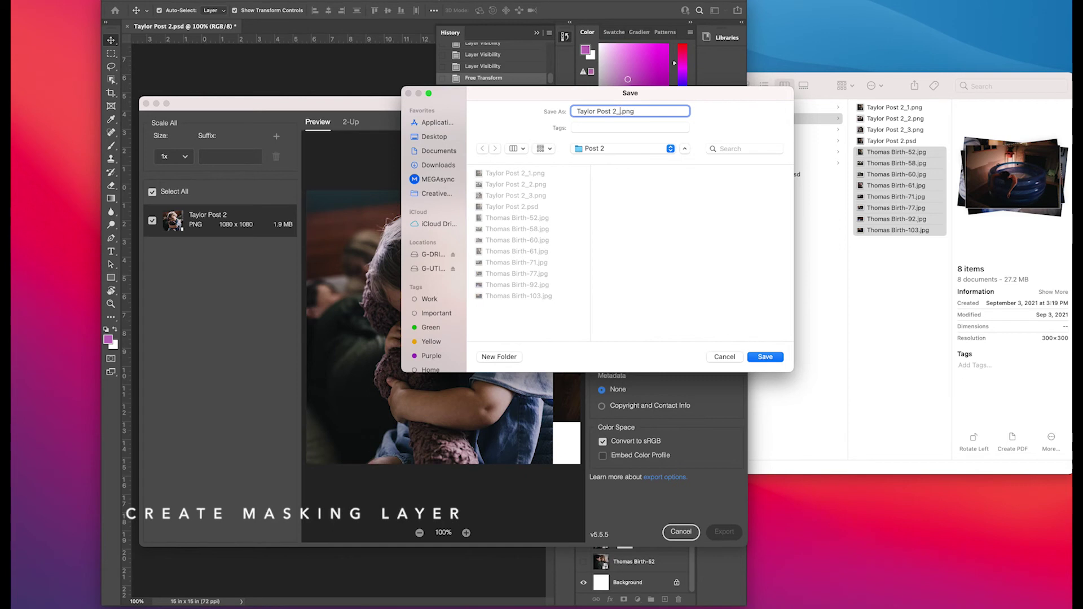
{"action": "type", "text": "_4"}
{"action": "key", "text": "Return"}
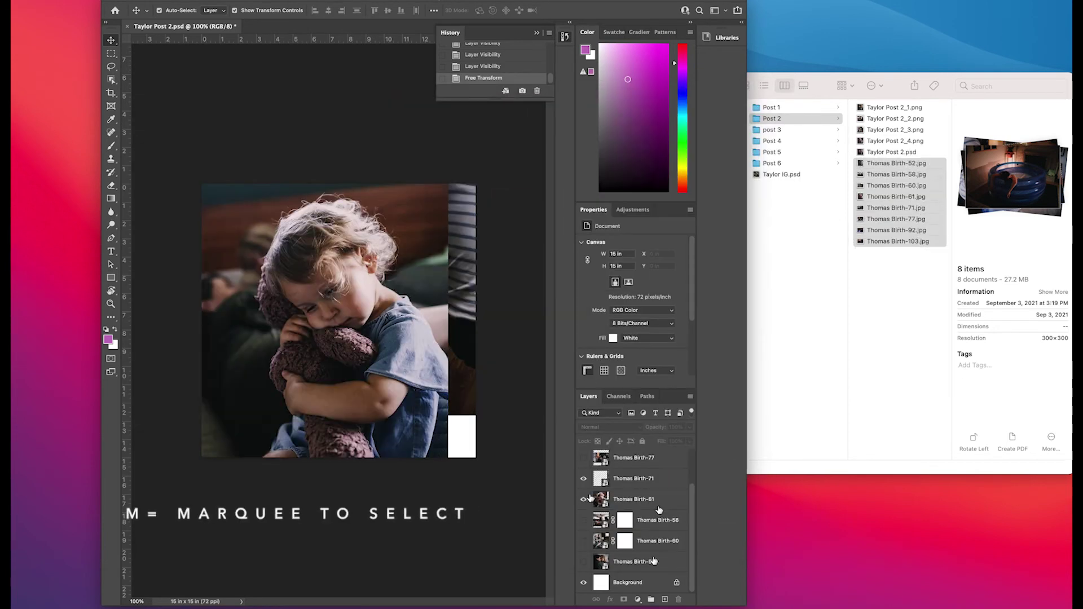
Step: Hide the Thomas Birth-61 layer and add a layer mask to the Thomas Birth-71 layer
{"action": "left_click", "coordinate": [584, 499]}
{"action": "left_click", "coordinate": [630, 484]}
{"action": "left_click", "coordinate": [625, 600]}
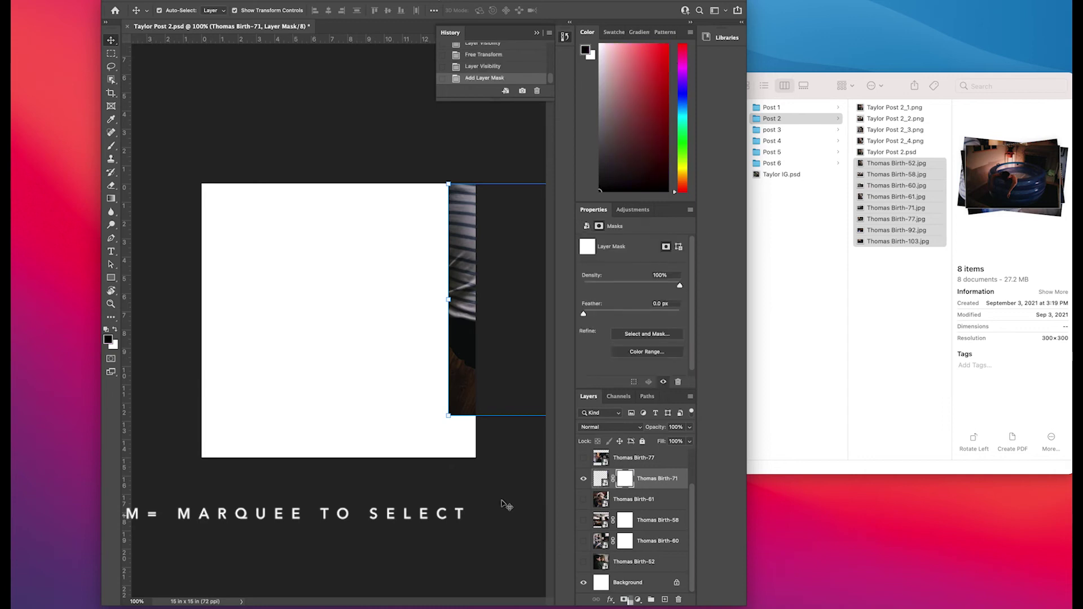
Step: Mask out the part of the Thomas Birth-71 photo that lies on the canvas, then clear the selection
{"action": "key", "text": "m"}
{"action": "left_click_drag", "start_coordinate": [425, 172], "coordinate": [533, 509]}
{"action": "key", "text": "b"}
{"action": "left_click_drag", "start_coordinate": [440, 161], "coordinate": [461, 457]}
{"action": "key", "text": "super+d"}
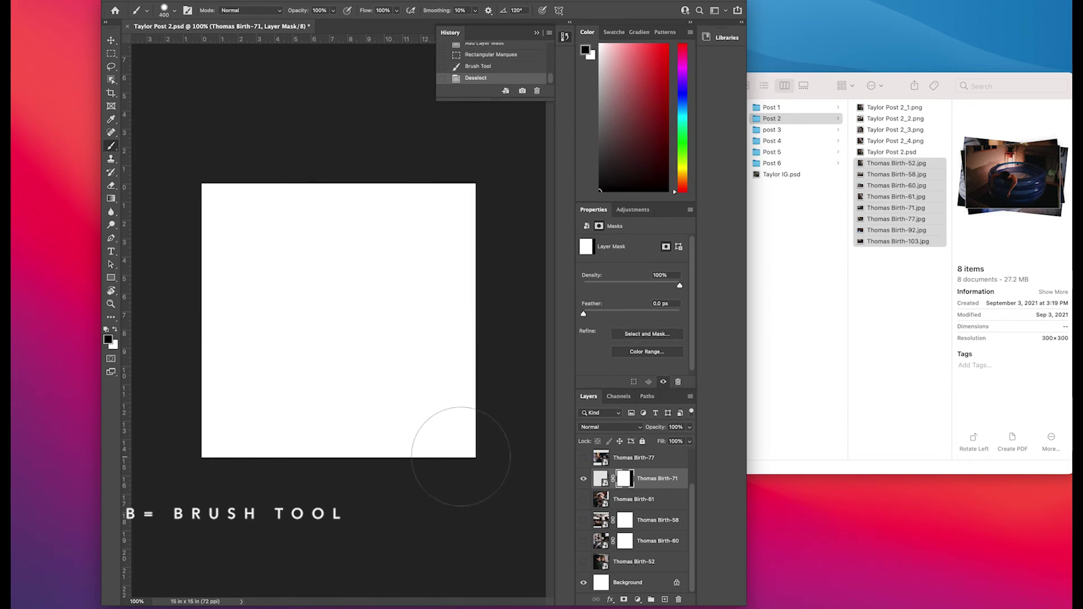
Step: Nudge the Thomas Birth-71 photo left by one canvas width, about 15 in, until its masked strip lies just outside the canvas's left edge
{"action": "key", "text": "v"}
{"action": "key", "text": "shift+Left"}
{"action": "key", "text": "shift+Left"}
{"action": "key", "text": "shift+Left"}
{"action": "key", "text": "shift+Left"}
{"action": "key", "text": "shift+Left"}
{"action": "key", "text": "shift+Left"}
{"action": "key", "text": "shift+Left"}
{"action": "key", "text": "shift+Left"}
{"action": "key", "text": "shift+Left"}
{"action": "key", "text": "shift+Left"}
{"action": "key", "text": "shift+Left"}
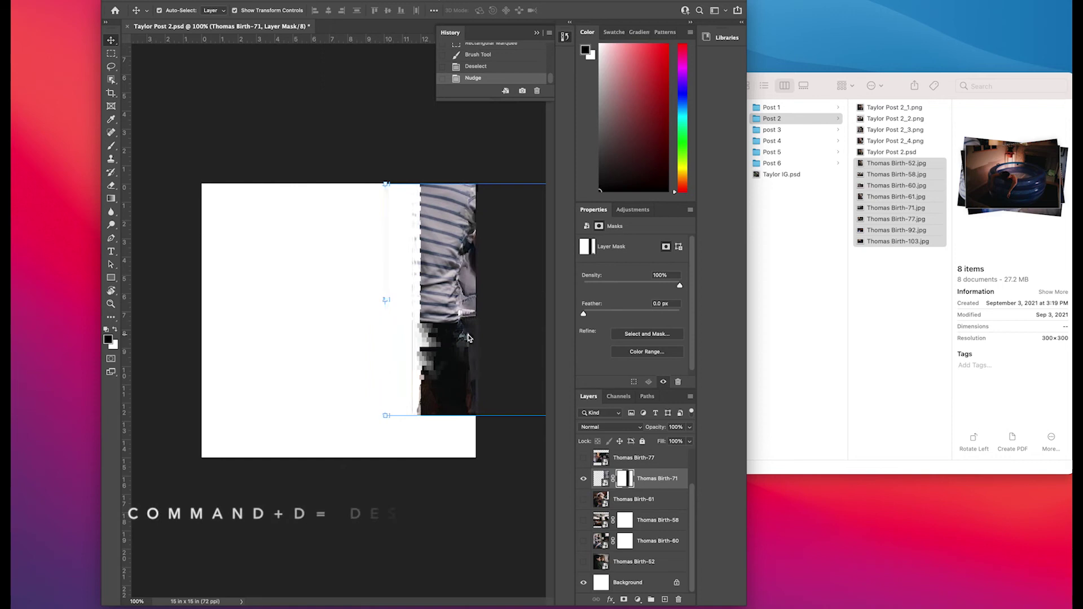
{"action": "key", "text": "shift+Left"}
{"action": "key", "text": "shift+Left"}
{"action": "key", "text": "shift+Left"}
{"action": "key", "text": "shift+Left"}
{"action": "key", "text": "shift+Left"}
{"action": "key", "text": "shift+Left"}
{"action": "key", "text": "shift+Left"}
{"action": "key", "text": "shift+Left"}
{"action": "key", "text": "shift+Left"}
{"action": "key", "text": "shift+Left"}
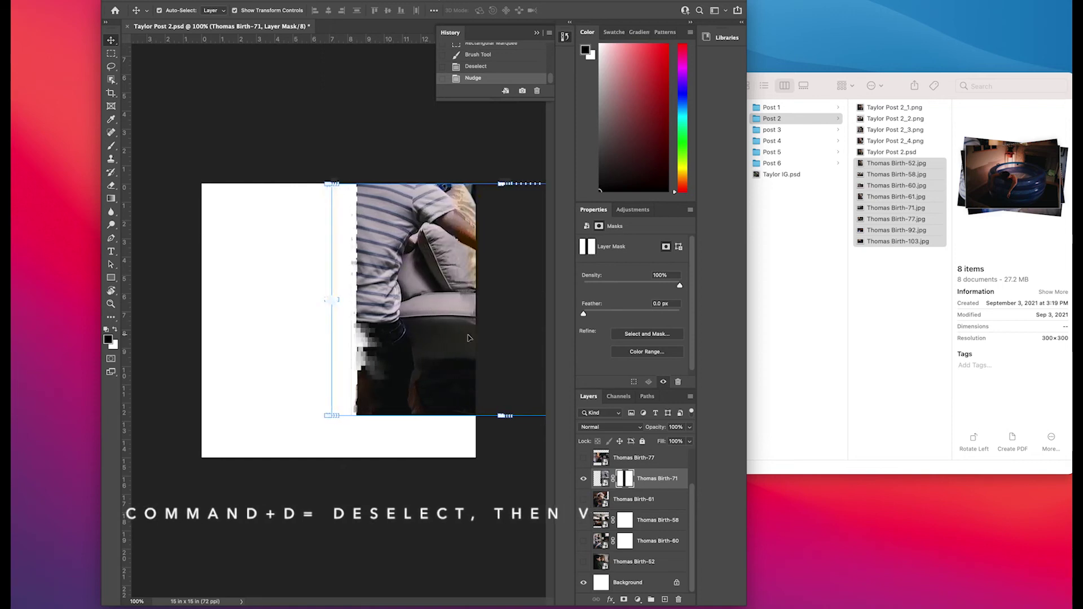
{"action": "key", "text": "shift+Left"}
{"action": "key", "text": "shift+Left"}
{"action": "key", "text": "shift+Left"}
{"action": "key", "text": "shift+Left"}
{"action": "key", "text": "shift+Left"}
{"action": "key", "text": "shift+Left"}
{"action": "key", "text": "shift+Left"}
{"action": "key", "text": "shift+Left"}
{"action": "key", "text": "shift+Left"}
{"action": "key", "text": "shift+Left"}
{"action": "key", "text": "shift+Left"}
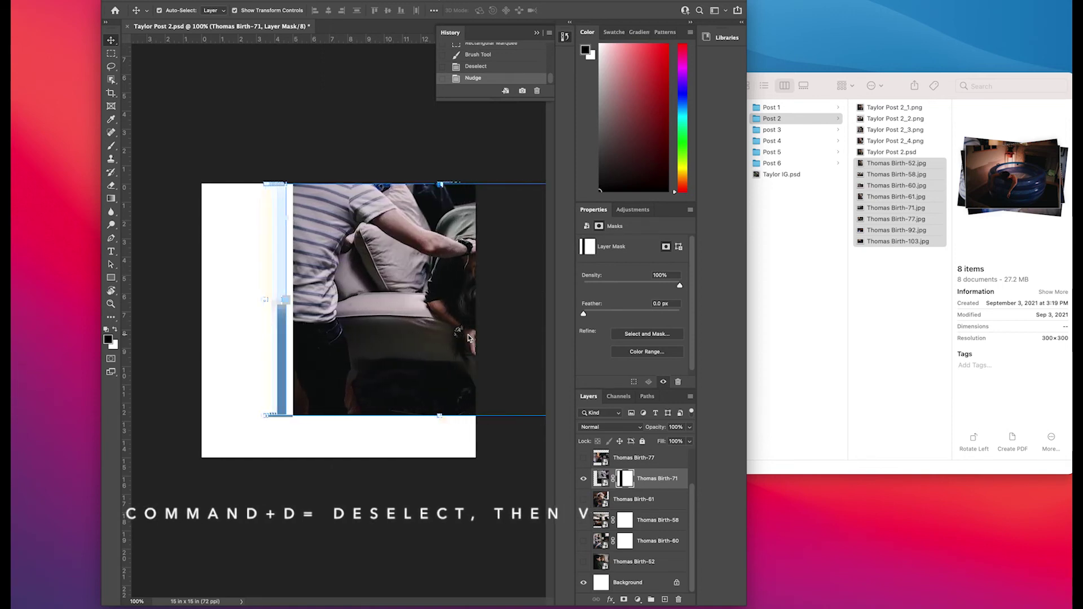
{"action": "key", "text": "shift+Left"}
{"action": "key", "text": "shift+Left"}
{"action": "key", "text": "shift+Left"}
{"action": "key", "text": "shift+Left"}
{"action": "key", "text": "shift+Left"}
{"action": "key", "text": "shift+Left"}
{"action": "key", "text": "shift+Left"}
{"action": "key", "text": "shift+Left"}
{"action": "key", "text": "shift+Left"}
{"action": "key", "text": "shift+Left"}
{"action": "key", "text": "shift+Left"}
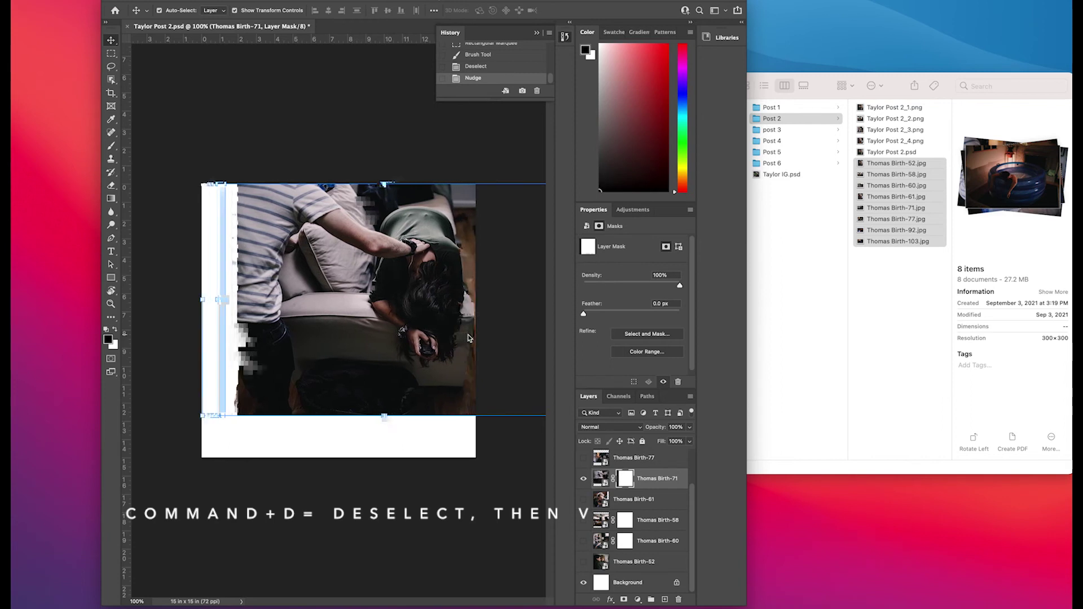
{"action": "key", "text": "shift+Left"}
{"action": "key", "text": "shift+Left"}
{"action": "key", "text": "shift+Left"}
{"action": "key", "text": "shift+Left"}
{"action": "key", "text": "shift+Left"}
{"action": "key", "text": "shift+Left"}
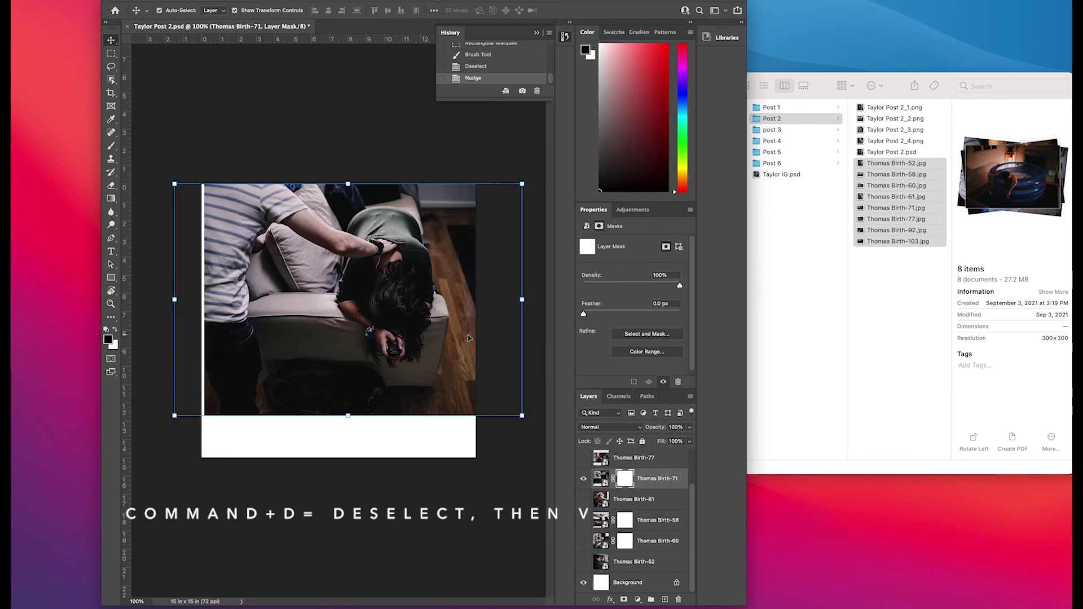
{"action": "key", "text": "Left"}
{"action": "key", "text": "Left"}
{"action": "key", "text": "Left"}
{"action": "key", "text": "Left"}
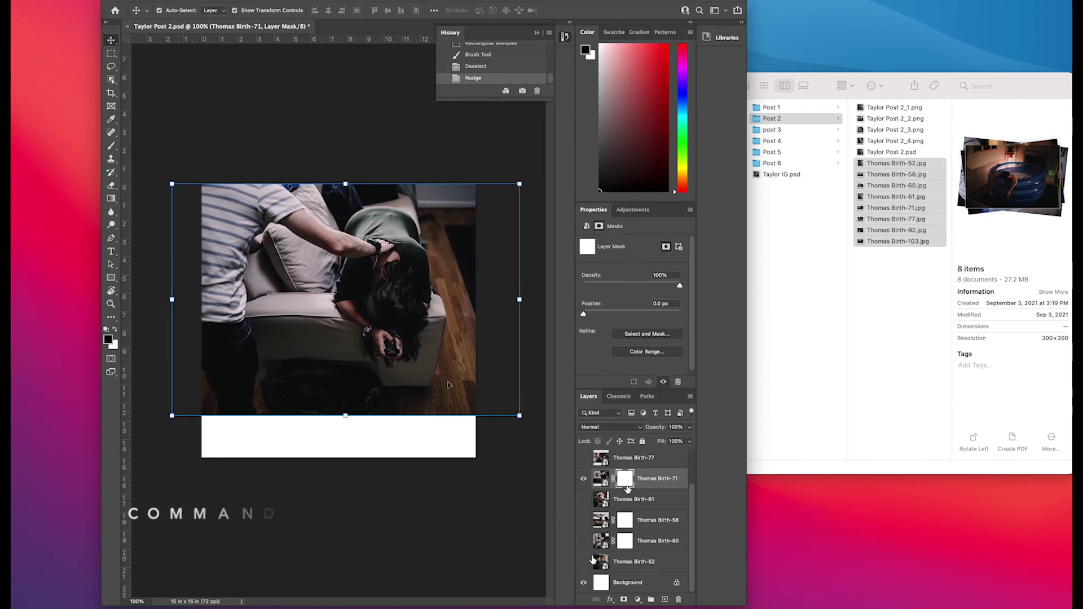
Step: Show the Thomas Birth-77 photo, scale it proportionally to 43.34%, and place it over the canvas's lower-right corner, extending past the edges
{"action": "left_click", "coordinate": [584, 458]}
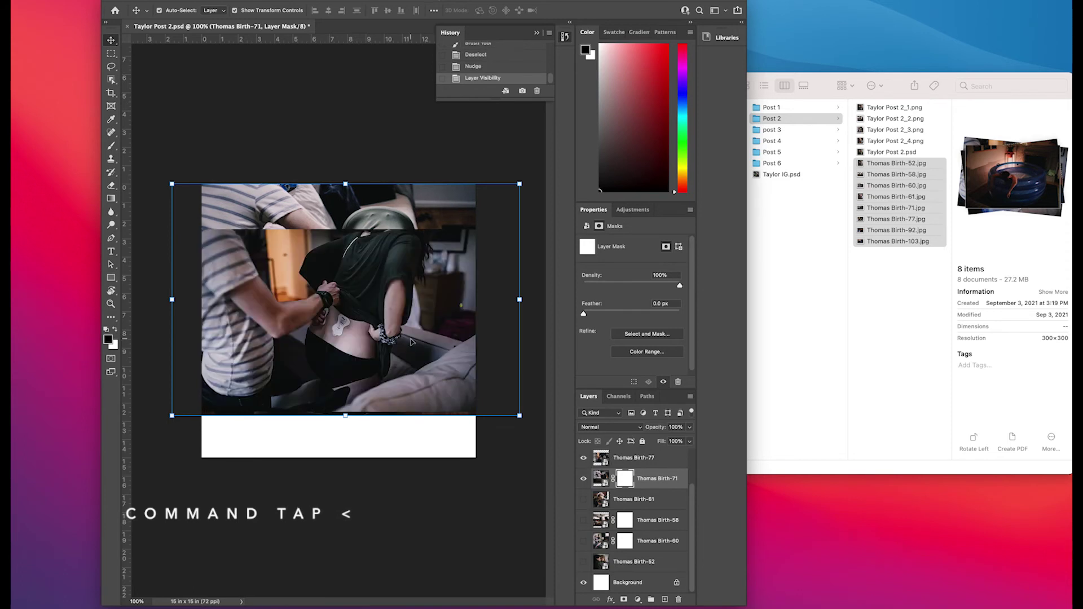
{"action": "left_click", "coordinate": [412, 342]}
{"action": "left_click_drag", "start_coordinate": [476, 230], "coordinate": [367, 288]}
{"action": "left_click_drag", "start_coordinate": [288, 337], "coordinate": [405, 411]}
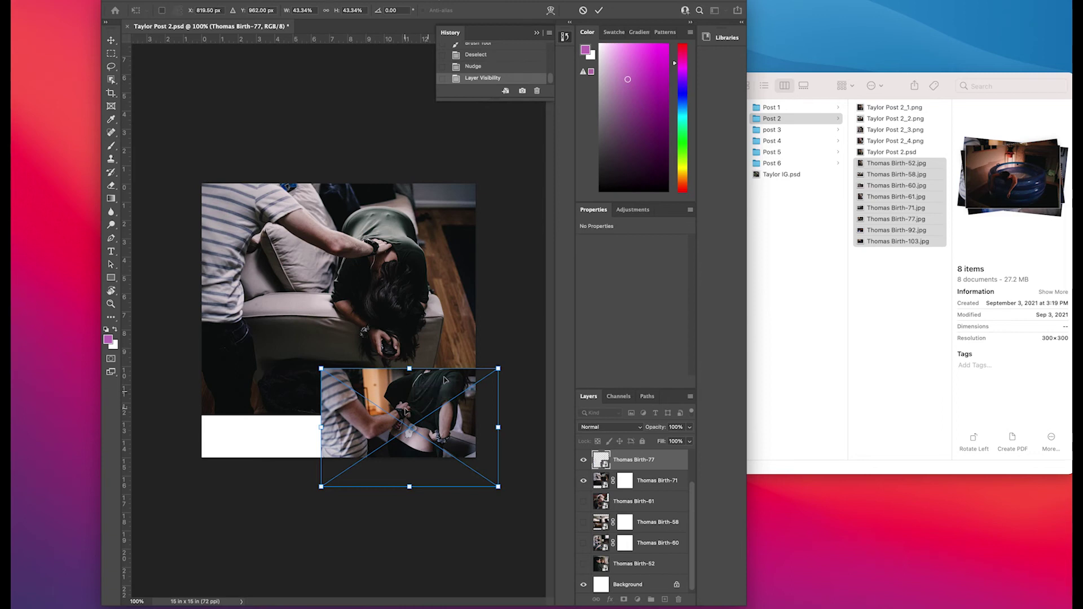
{"action": "key", "text": "Return"}
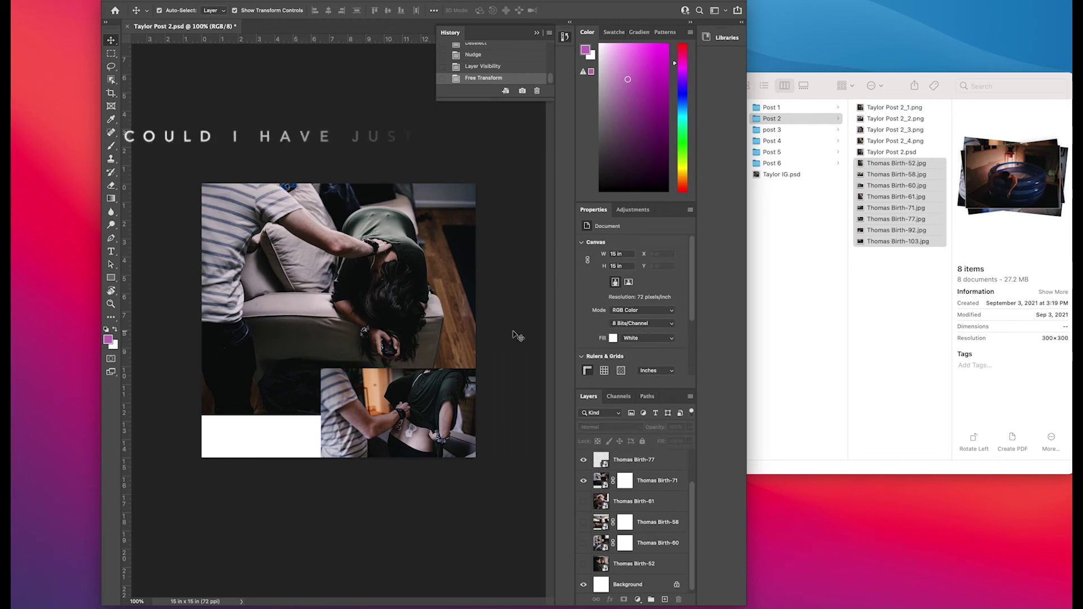
Step: Move the Thomas Birth-77 photo slightly up and left, and add a layer mask to it
{"action": "left_click_drag", "start_coordinate": [458, 412], "coordinate": [421, 372]}
{"action": "left_click", "coordinate": [624, 600]}
{"action": "left_click_drag", "start_coordinate": [347, 378], "coordinate": [370, 404]}
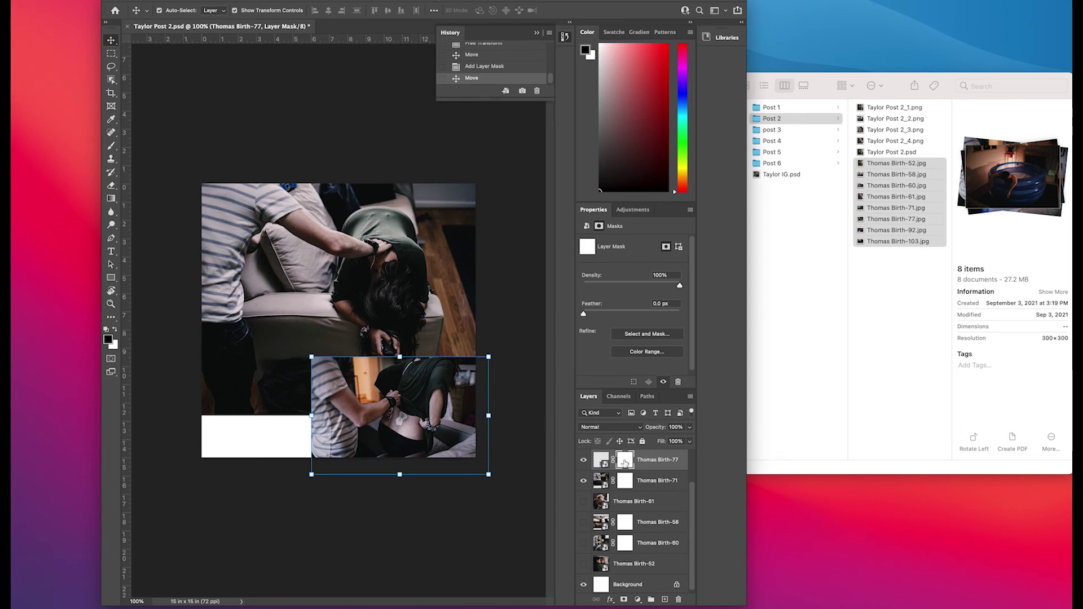
Step: Mask out strips of about 1.2 in along the top and left edges of the Thomas Birth-77 photo, and clear the selection
{"action": "key", "text": "m"}
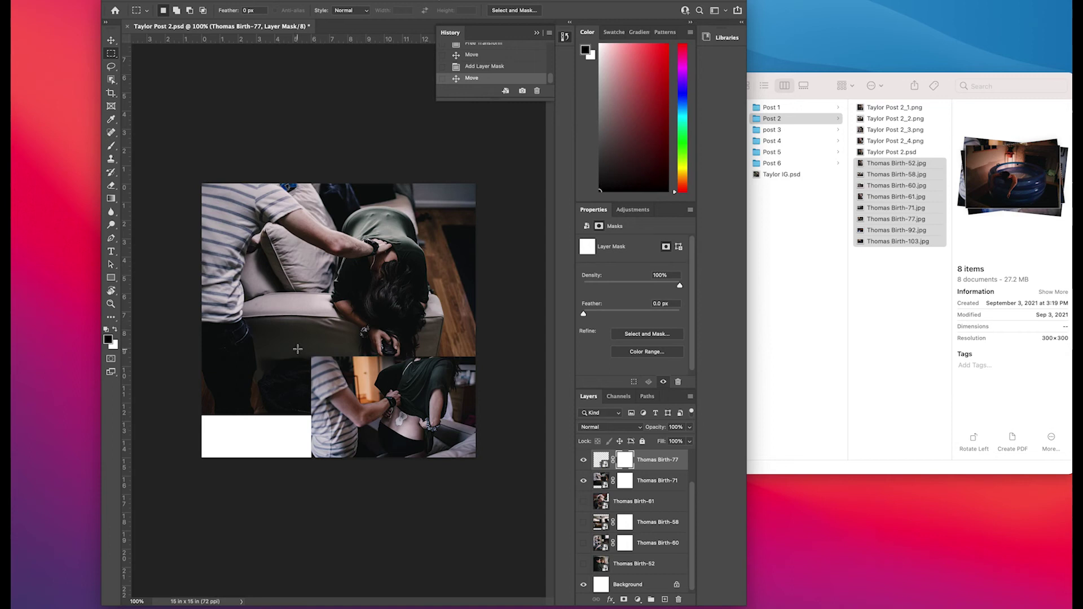
{"action": "mouse_move", "coordinate": [476, 376]}
{"action": "left_mouse_down"}
{"action": "mouse_move", "coordinate": [297, 326]}
{"action": "mouse_move", "coordinate": [339, 350]}
{"action": "left_mouse_up"}
{"action": "key", "text": "b"}
{"action": "mouse_move", "coordinate": [443, 343]}
{"action": "left_mouse_down"}
{"action": "mouse_move", "coordinate": [496, 346]}
{"action": "mouse_move", "coordinate": [496, 361]}
{"action": "left_mouse_up"}
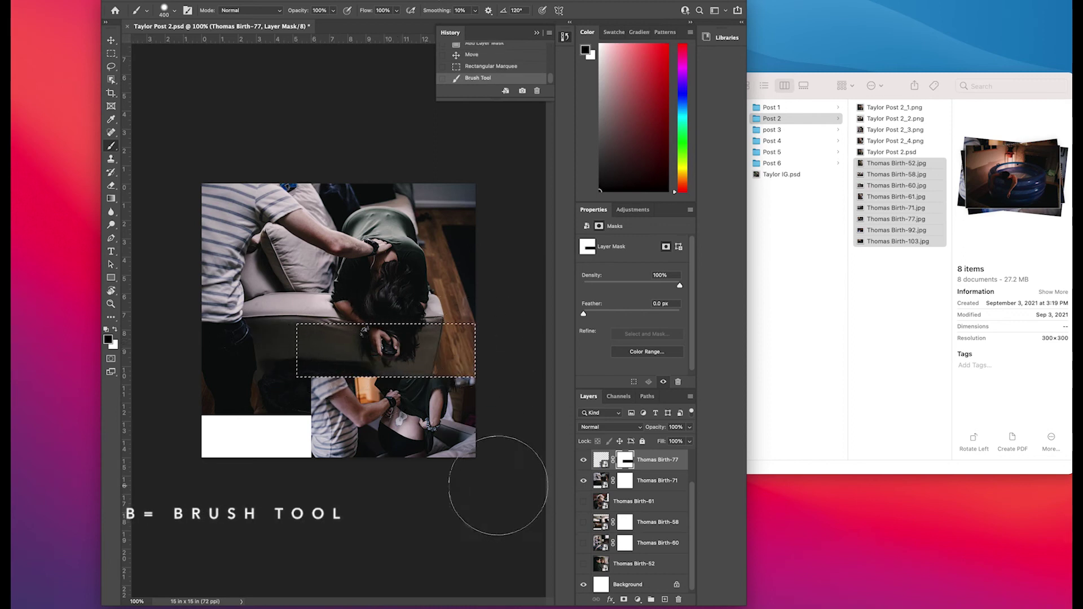
{"action": "key", "text": "m"}
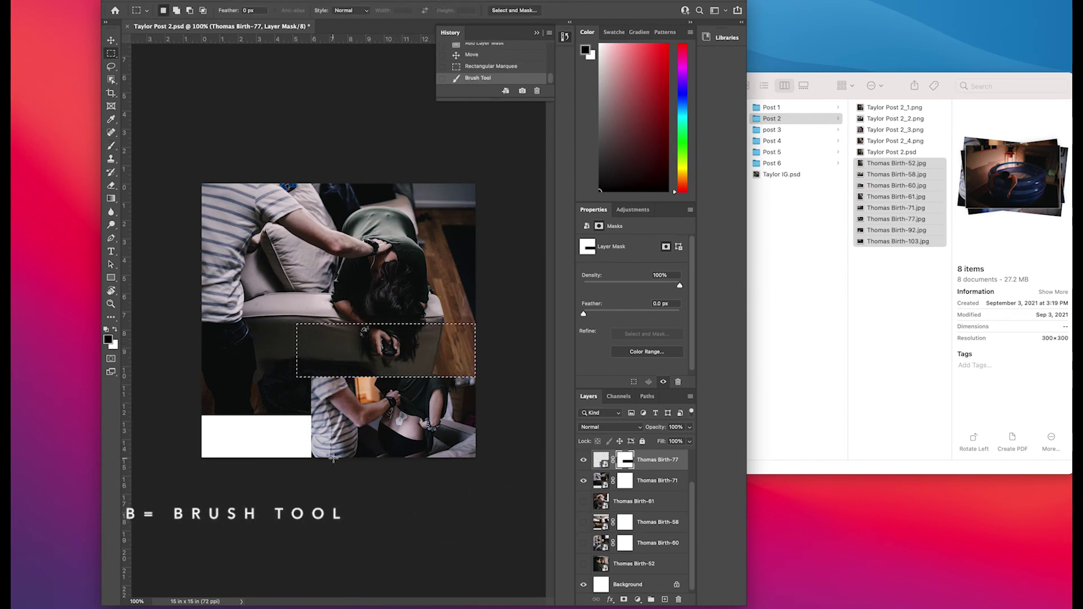
{"action": "mouse_move", "coordinate": [334, 458]}
{"action": "left_mouse_down"}
{"action": "mouse_move", "coordinate": [311, 373]}
{"action": "mouse_move", "coordinate": [287, 363]}
{"action": "mouse_move", "coordinate": [309, 443]}
{"action": "left_mouse_up"}
{"action": "key", "text": "b"}
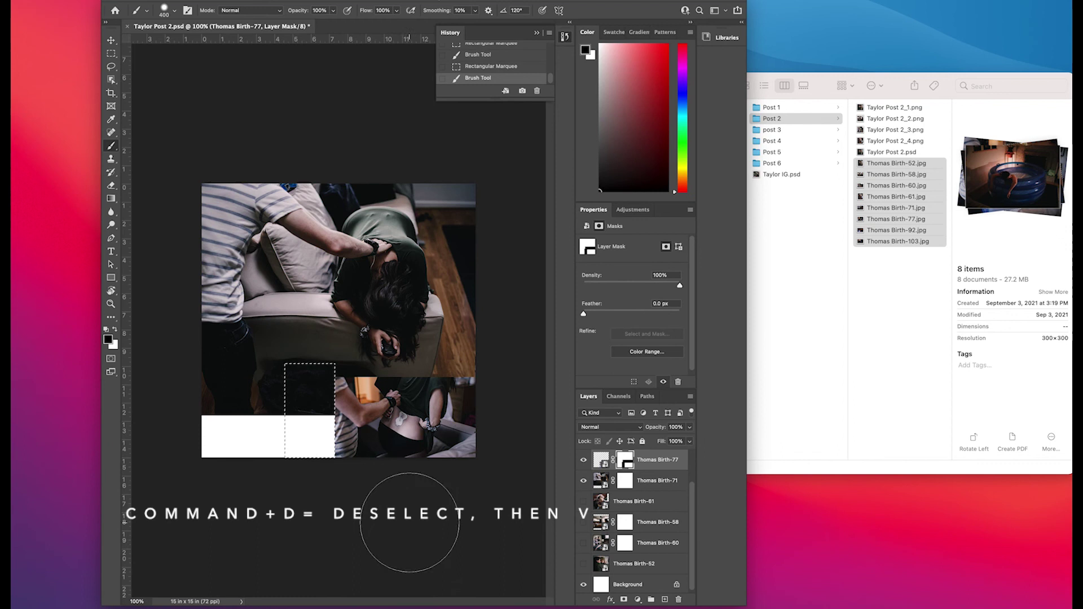
{"action": "key", "text": "super+d"}
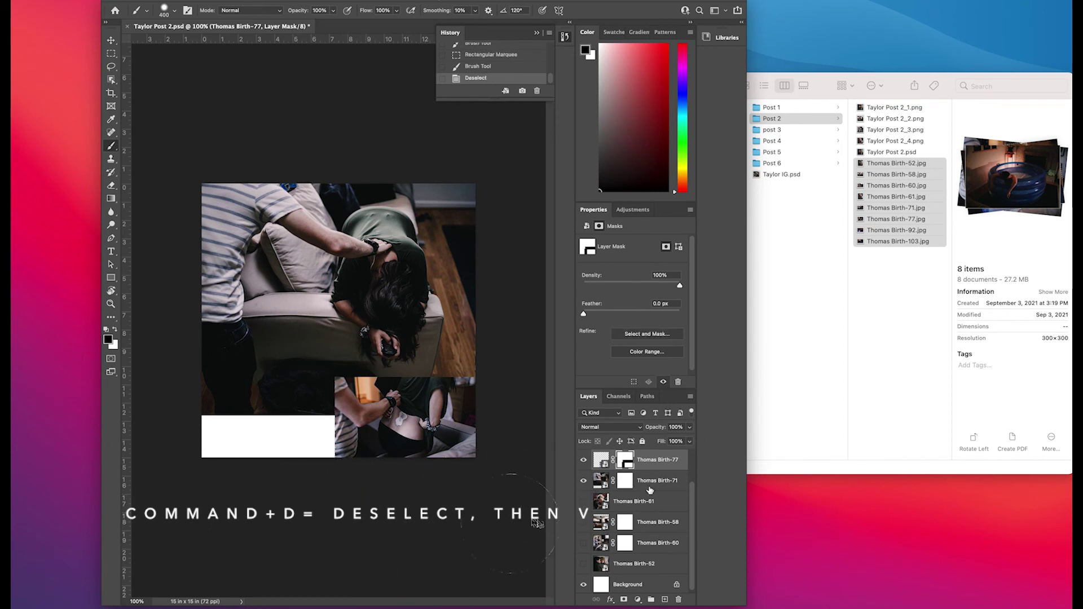
Step: Export the fifth slide at 1080 × 1080 px as a PNG named Taylor Post 2_5.png in the Post 2 folder
{"action": "left_click", "coordinate": [29, 0]}
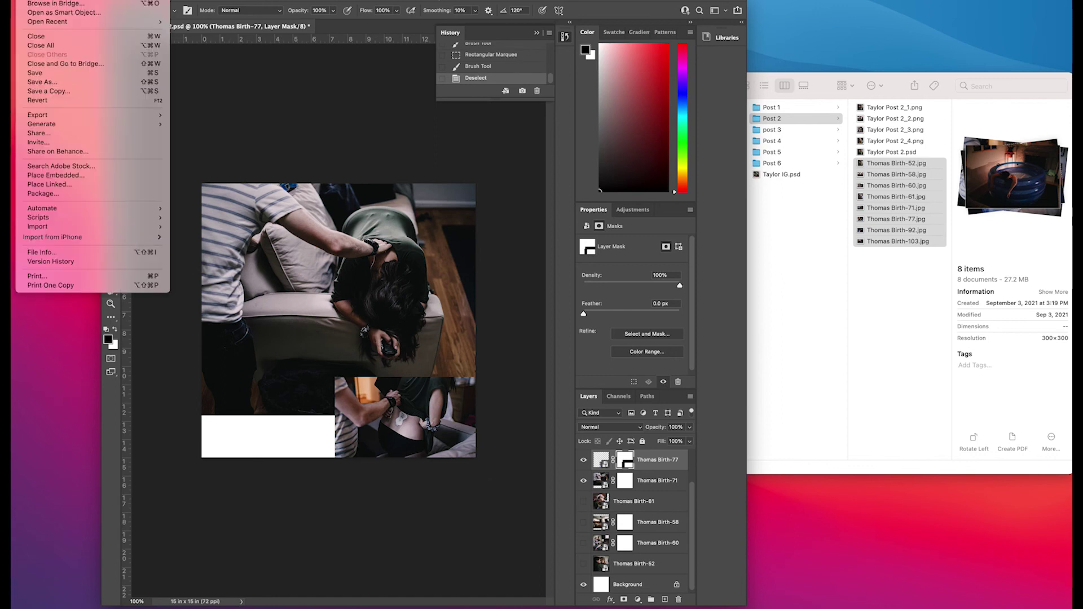
{"action": "mouse_move", "coordinate": [70, 119]}
{"action": "left_click", "coordinate": [195, 126]}
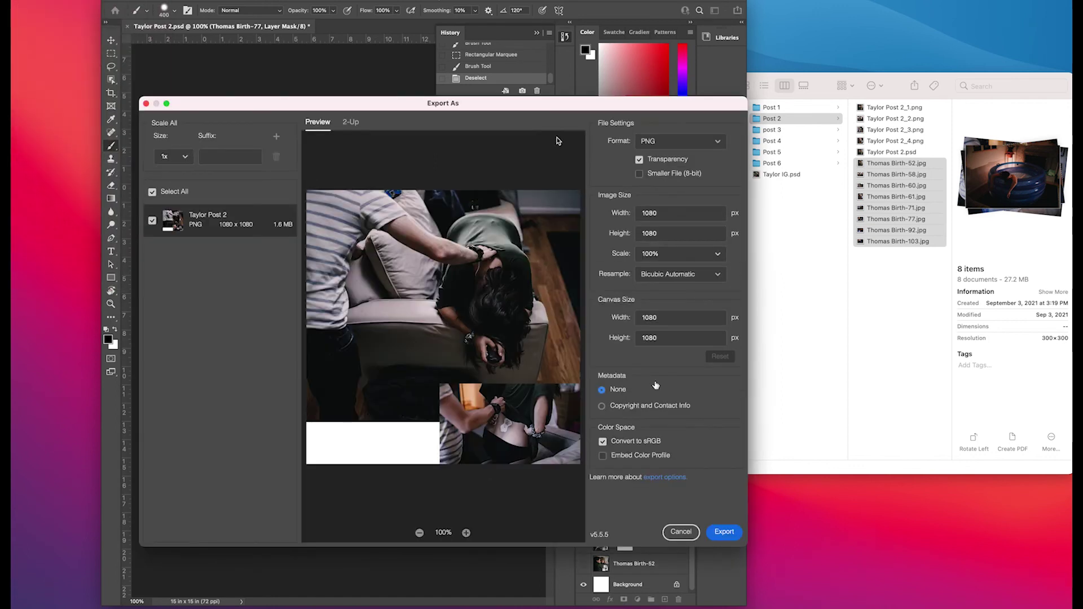
{"action": "left_click", "coordinate": [709, 533]}
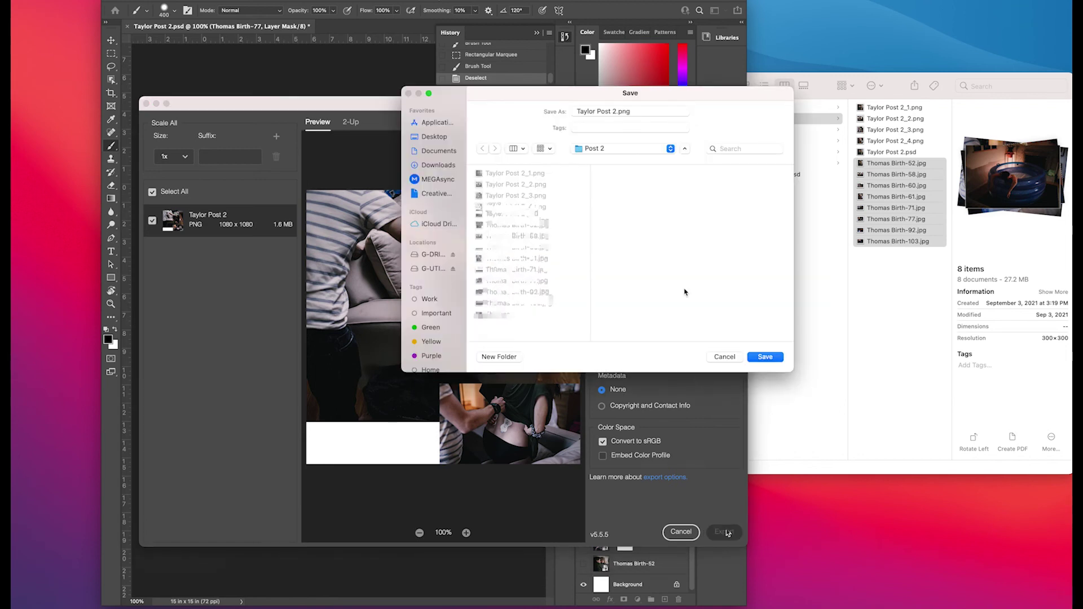
{"action": "left_click", "coordinate": [616, 111]}
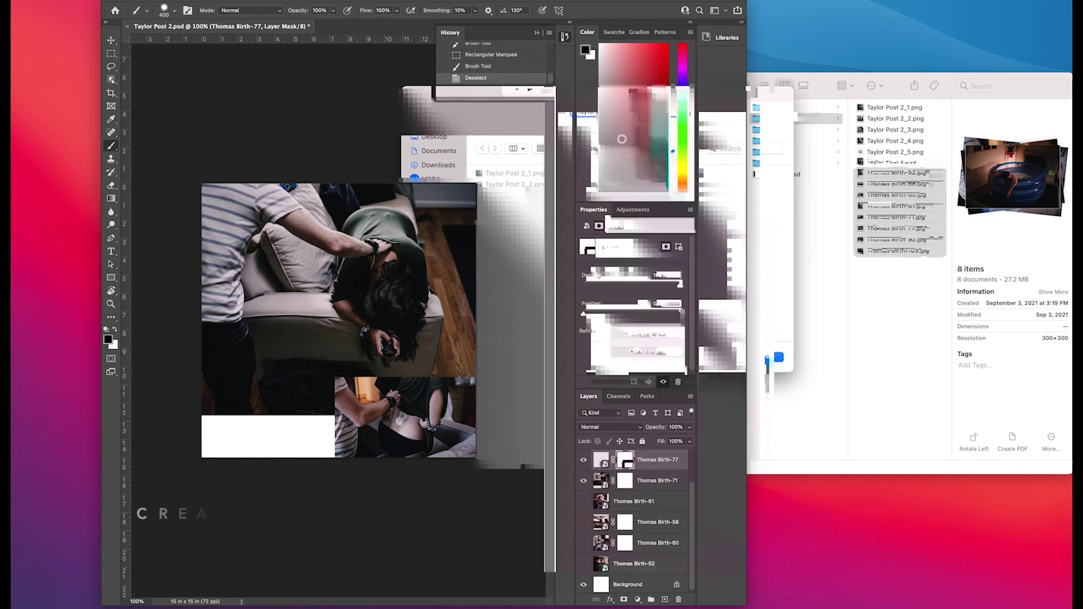
Step: Hide the Thomas Birth-71 layer, mask out the part of Thomas Birth-77 that lies on the canvas, and clear the selection
{"action": "left_click", "coordinate": [584, 481]}
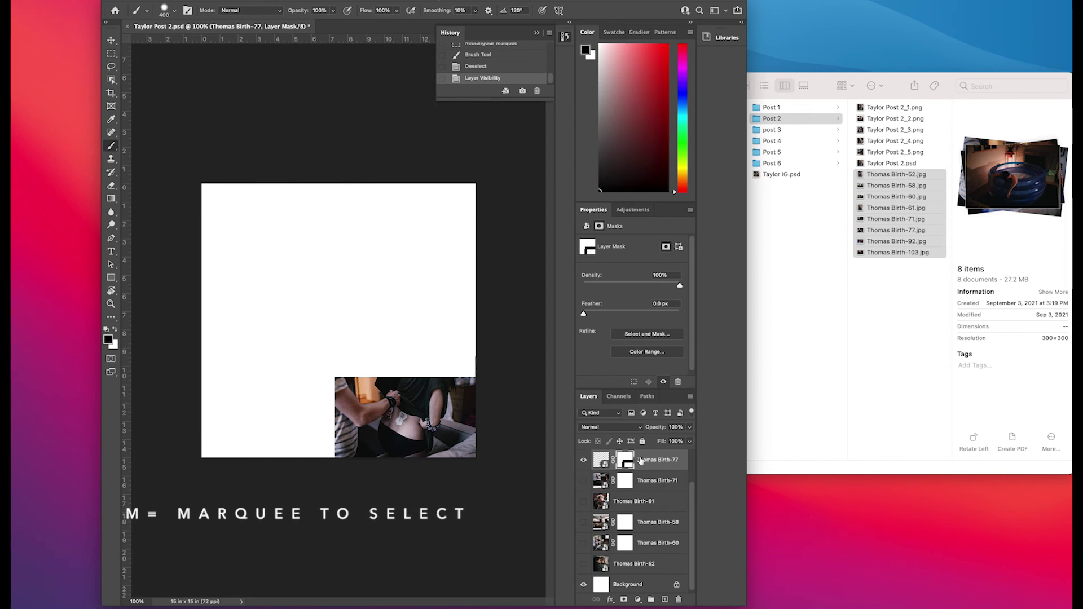
{"action": "key", "text": "m"}
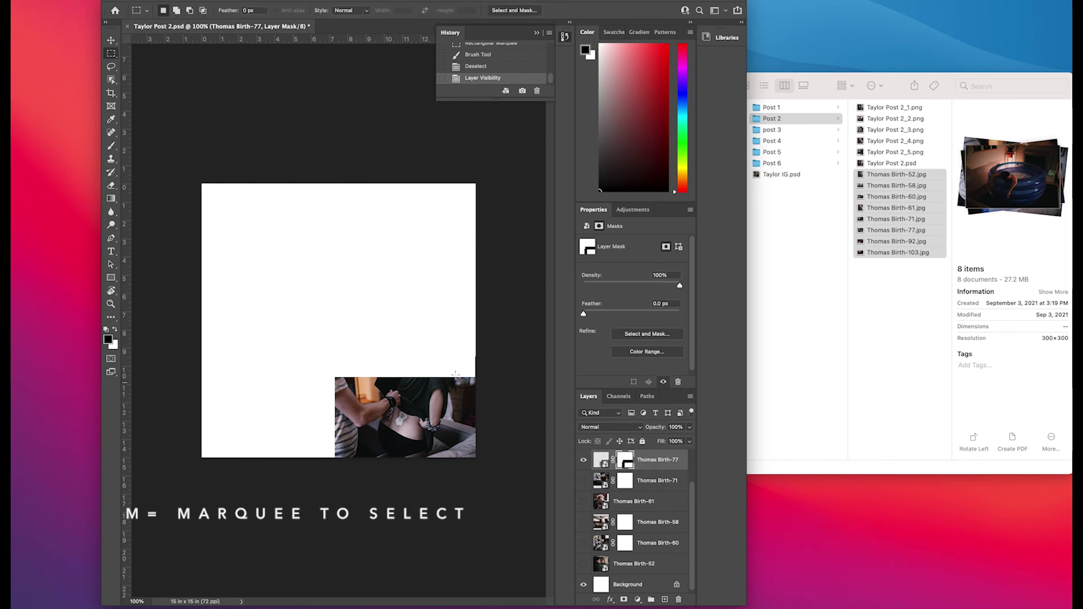
{"action": "left_click_drag", "start_coordinate": [382, 351], "coordinate": [567, 518]}
{"action": "key", "text": "b"}
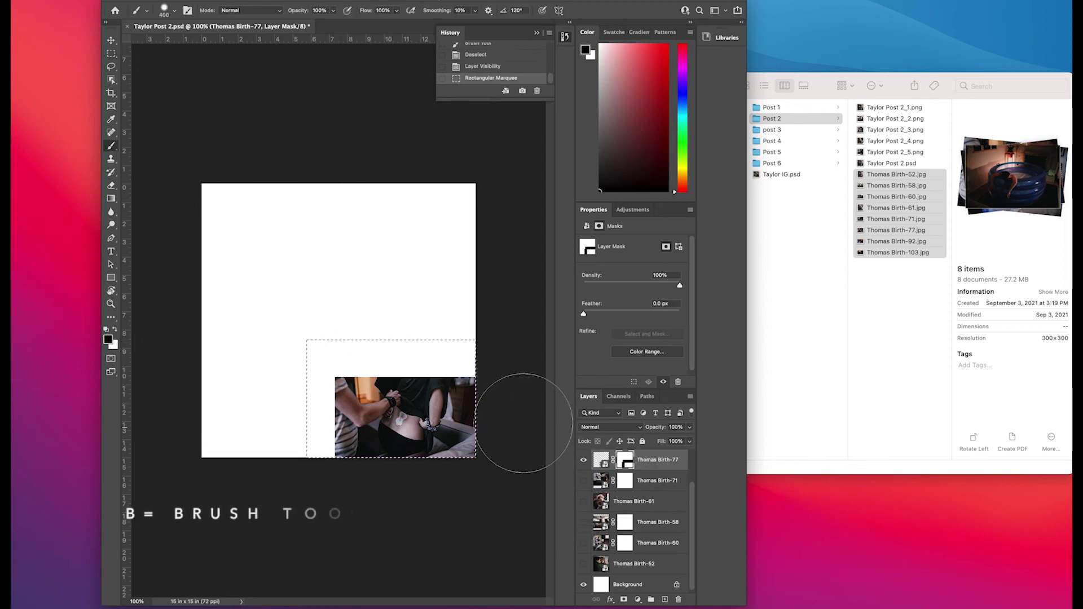
{"action": "mouse_move", "coordinate": [502, 410]}
{"action": "left_mouse_down"}
{"action": "mouse_move", "coordinate": [471, 440]}
{"action": "mouse_move", "coordinate": [355, 357]}
{"action": "mouse_move", "coordinate": [394, 416]}
{"action": "mouse_move", "coordinate": [363, 443]}
{"action": "mouse_move", "coordinate": [378, 462]}
{"action": "left_mouse_up"}
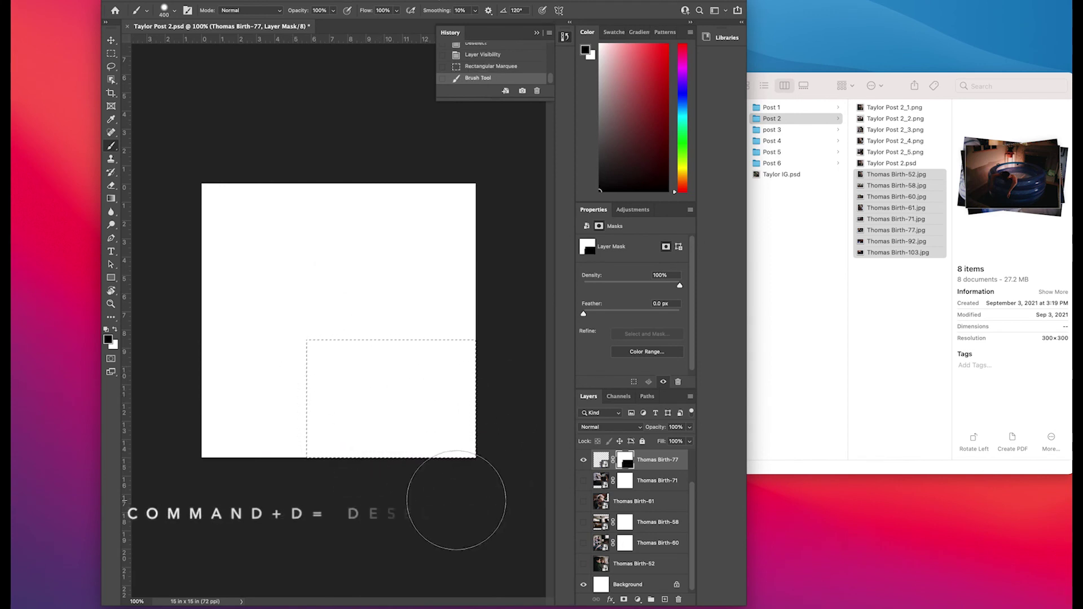
{"action": "mouse_move", "coordinate": [448, 420]}
{"action": "left_mouse_down"}
{"action": "mouse_move", "coordinate": [444, 449]}
{"action": "mouse_move", "coordinate": [427, 381]}
{"action": "mouse_move", "coordinate": [406, 490]}
{"action": "left_mouse_up"}
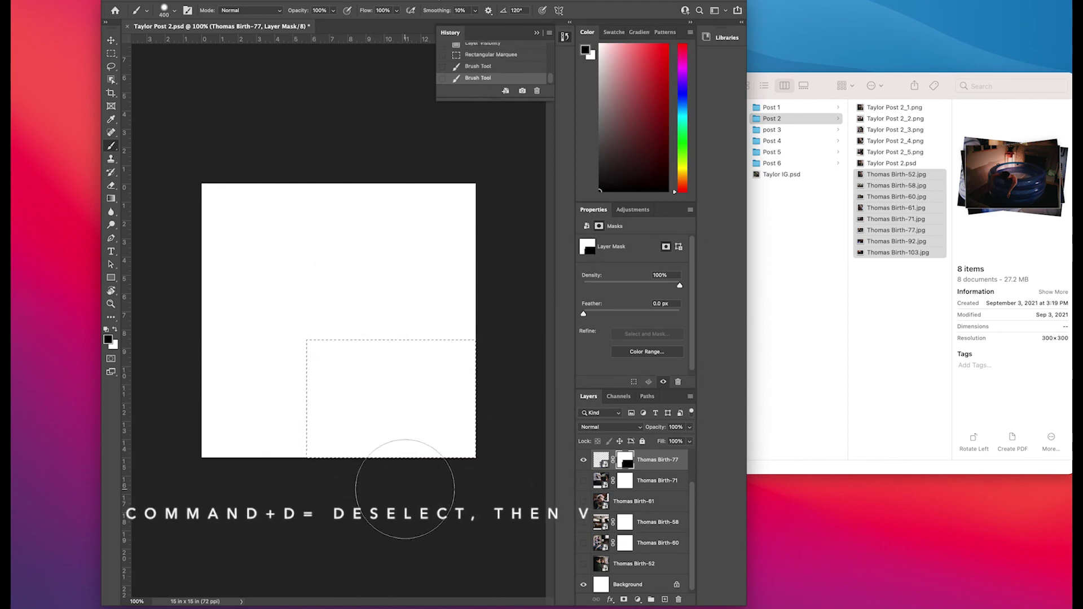
{"action": "key", "text": "super+d"}
Step: Nudge the Thomas Birth-77 photo left by one canvas width, about 15 in, leaving only its unmasked strip at the canvas's left edge
{"action": "key", "text": "v"}
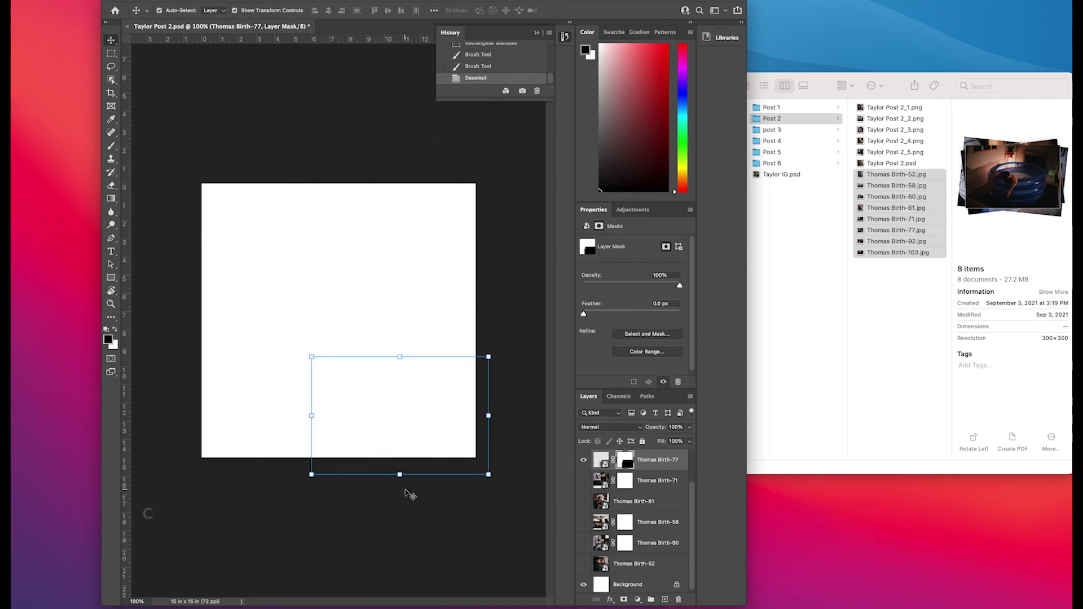
{"action": "key", "text": "super+Left"}
{"action": "key", "text": "super+Left"}
{"action": "key", "text": "super+Left"}
{"action": "key", "text": "super+Left"}
{"action": "key", "text": "super+Left"}
{"action": "key", "text": "super+Left"}
{"action": "key", "text": "super+Left"}
{"action": "key", "text": "super+Left"}
{"action": "key", "text": "super+Left"}
{"action": "key", "text": "super+Left"}
{"action": "key", "text": "super+Left"}
{"action": "key", "text": "super+Left"}
{"action": "key", "text": "super+Left"}
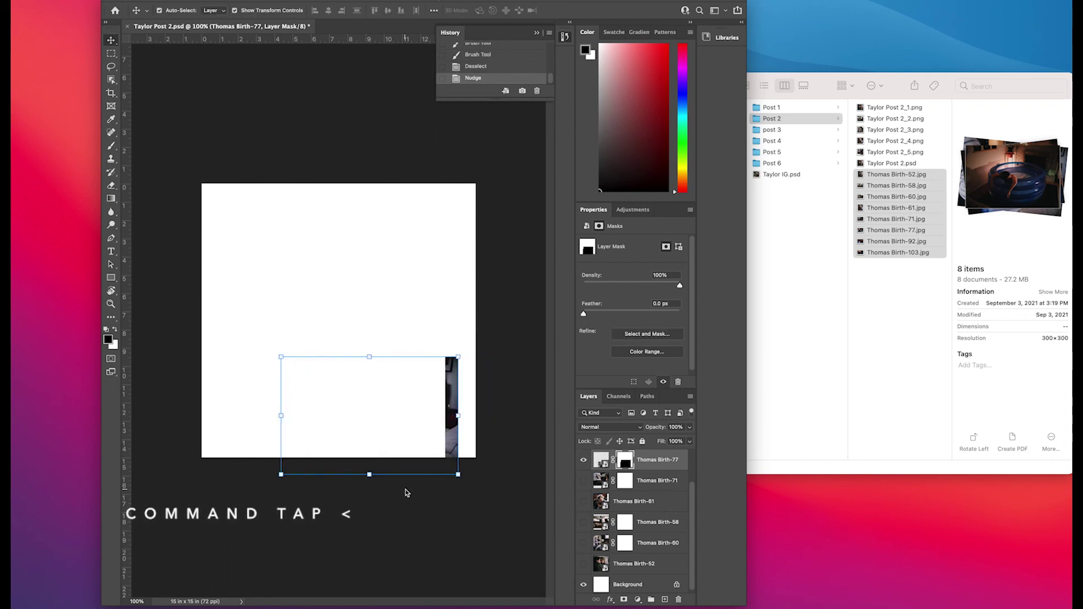
{"action": "key", "text": "super+Left"}
{"action": "key", "text": "super+Left"}
{"action": "key", "text": "super+Left"}
{"action": "key", "text": "super+Left"}
{"action": "key", "text": "super+Left"}
{"action": "key", "text": "super+Left"}
{"action": "key", "text": "super+Left"}
{"action": "key", "text": "super+Left"}
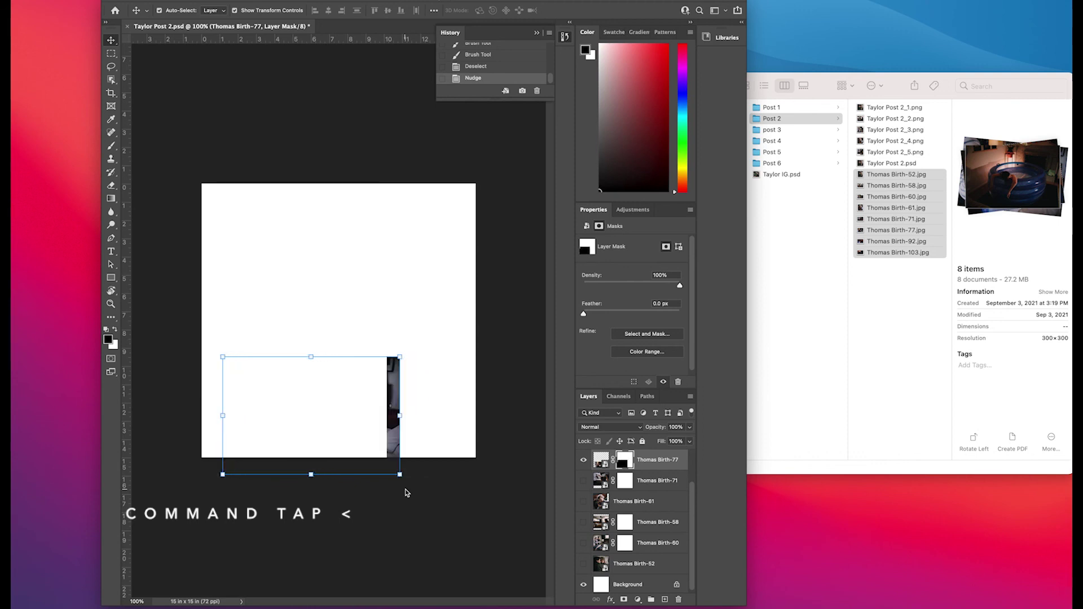
{"action": "key", "text": "super+Left"}
{"action": "key", "text": "super+Left"}
{"action": "key", "text": "super+Left"}
{"action": "key", "text": "super+Left"}
{"action": "key", "text": "super+Left"}
{"action": "key", "text": "super+Left"}
{"action": "key", "text": "super+Left"}
{"action": "key", "text": "super+Left"}
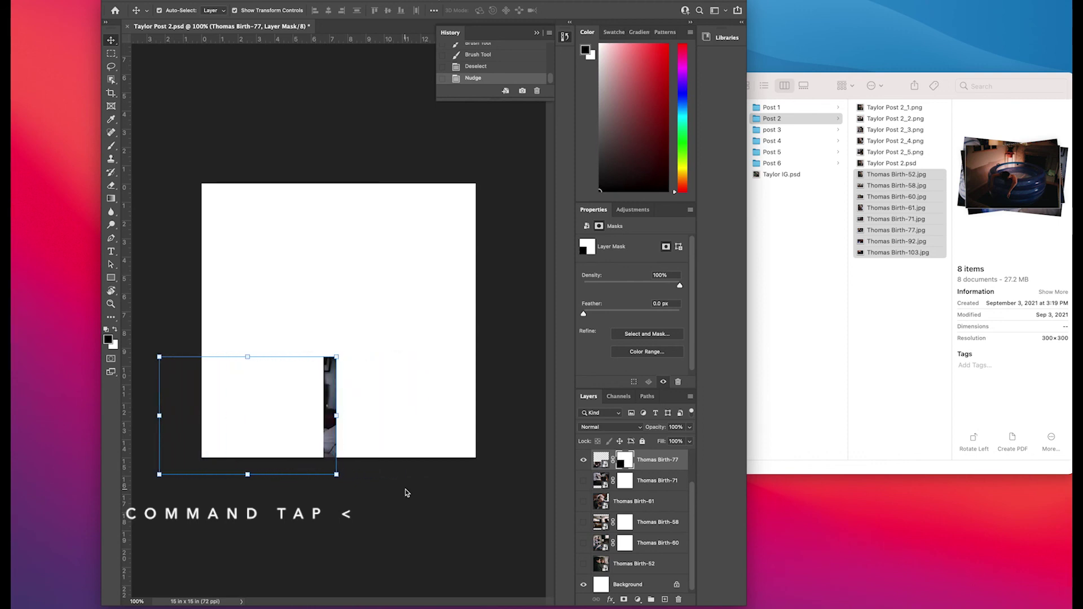
{"action": "key", "text": "super+Left"}
{"action": "key", "text": "super+Left"}
{"action": "key", "text": "super+Left"}
{"action": "key", "text": "super+Left"}
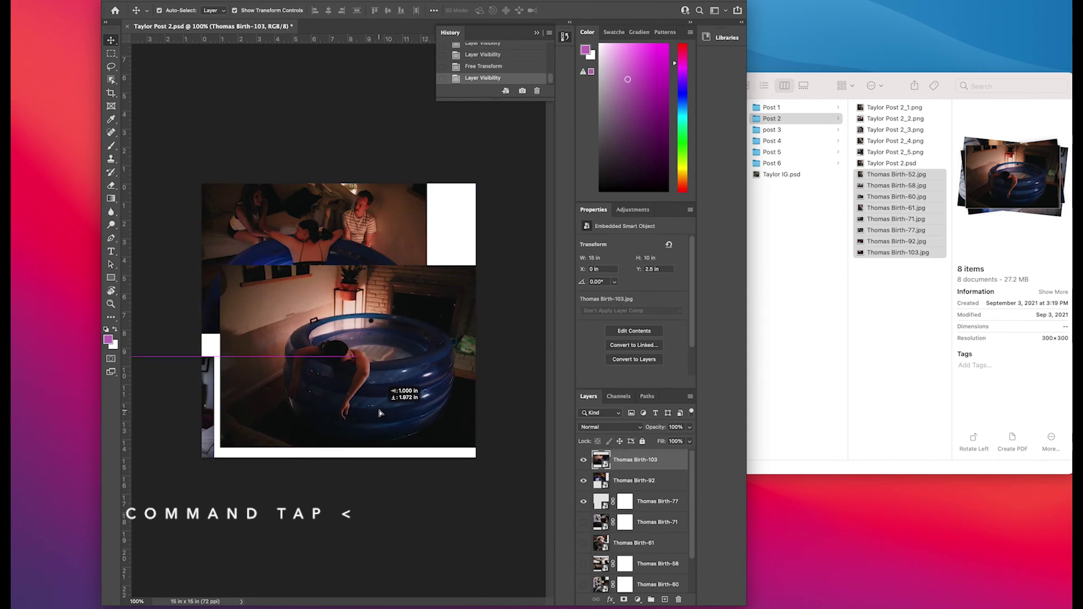
Step: Scale the Thomas Birth-103 photo to 61.94%, position it at X 1.12 in, Y 6.89 in, and place its layer below Thomas Birth-92
{"action": "left_click_drag", "start_coordinate": [379, 414], "coordinate": [379, 436]}
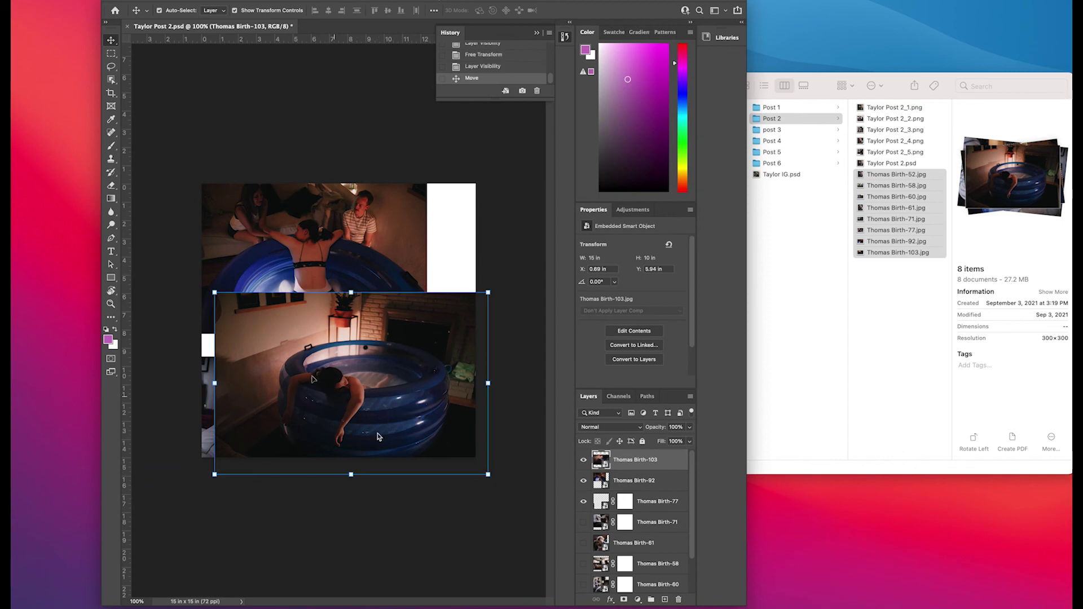
{"action": "key", "text": "ctrl+t"}
{"action": "left_click_drag", "start_coordinate": [214, 292], "coordinate": [235, 306]}
{"action": "left_click_drag", "start_coordinate": [286, 357], "coordinate": [275, 358]}
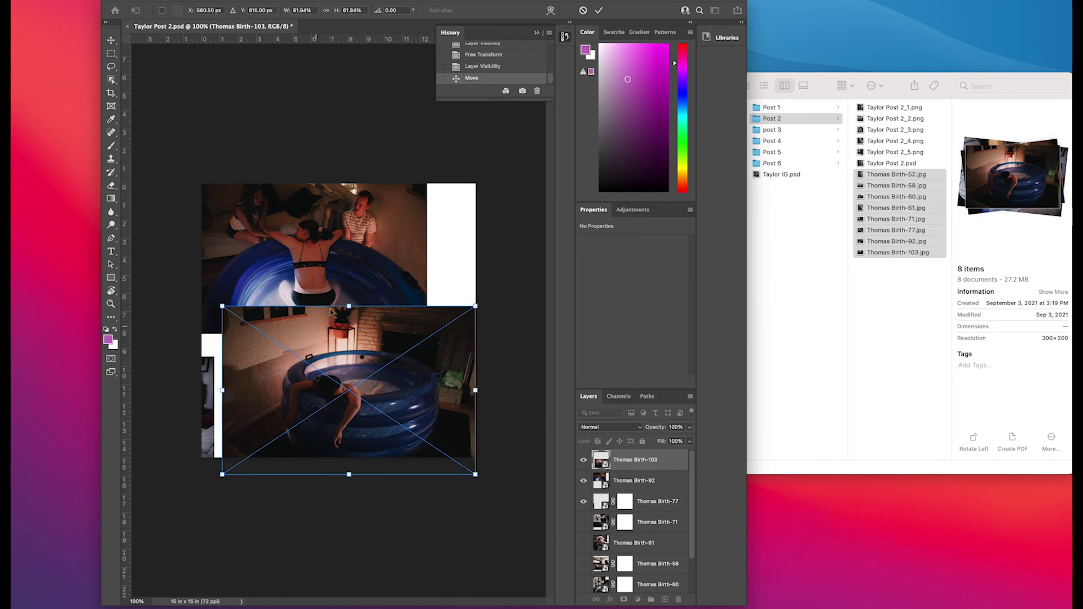
{"action": "left_click_drag", "start_coordinate": [615, 471], "coordinate": [635, 493]}
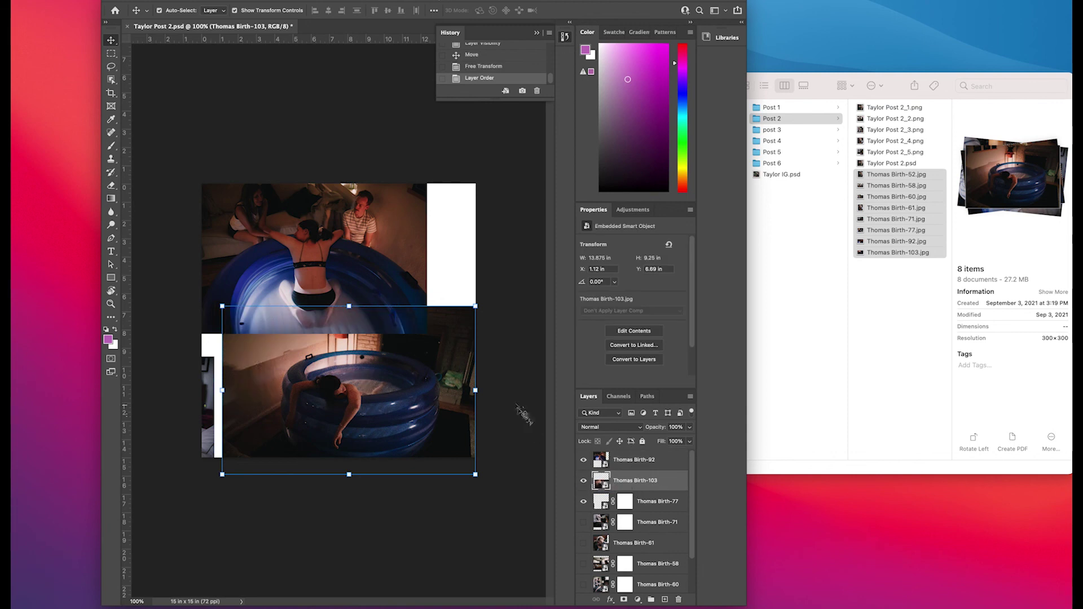
{"action": "left_click", "coordinate": [512, 400]}
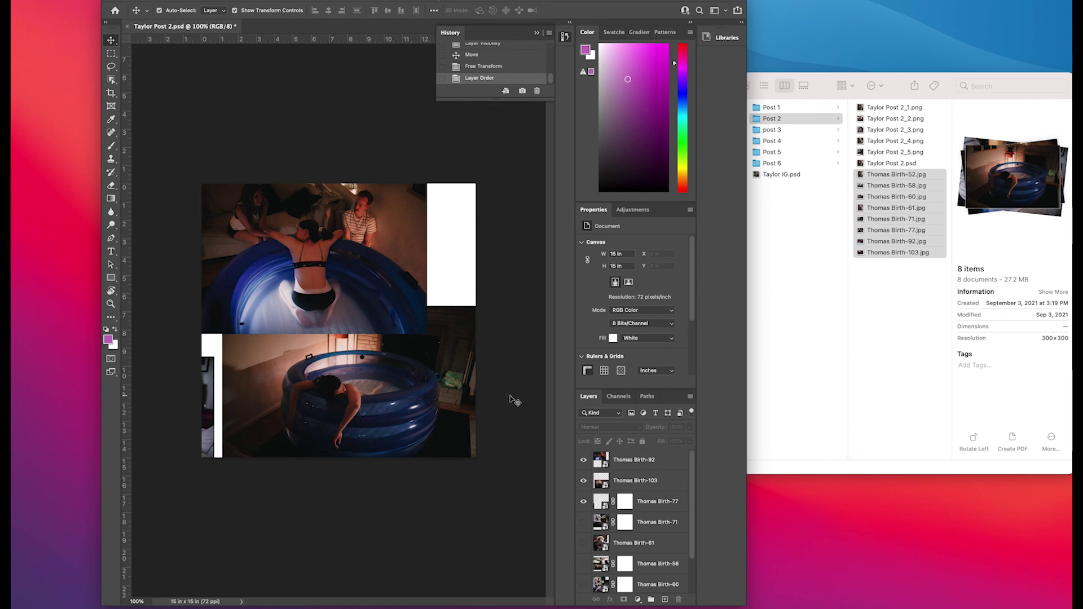
Step: Export the sixth slide at 1080 × 1080 px as a PNG named Taylor Post 2_6.png in the Post 2 folder, and save the document
{"action": "left_click", "coordinate": [31, 1]}
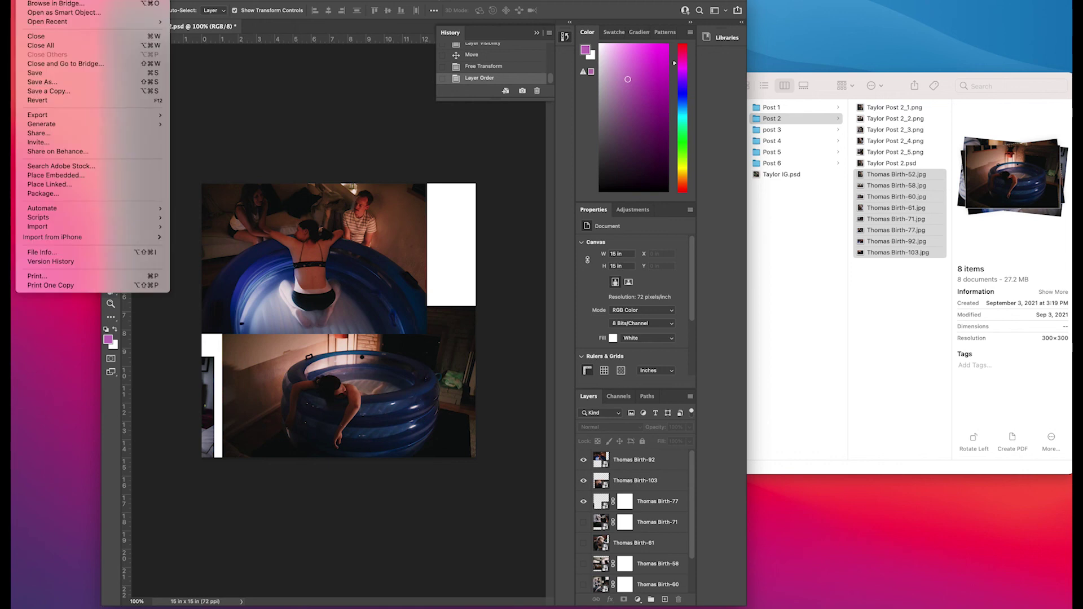
{"action": "mouse_move", "coordinate": [48, 116]}
{"action": "left_click", "coordinate": [194, 124]}
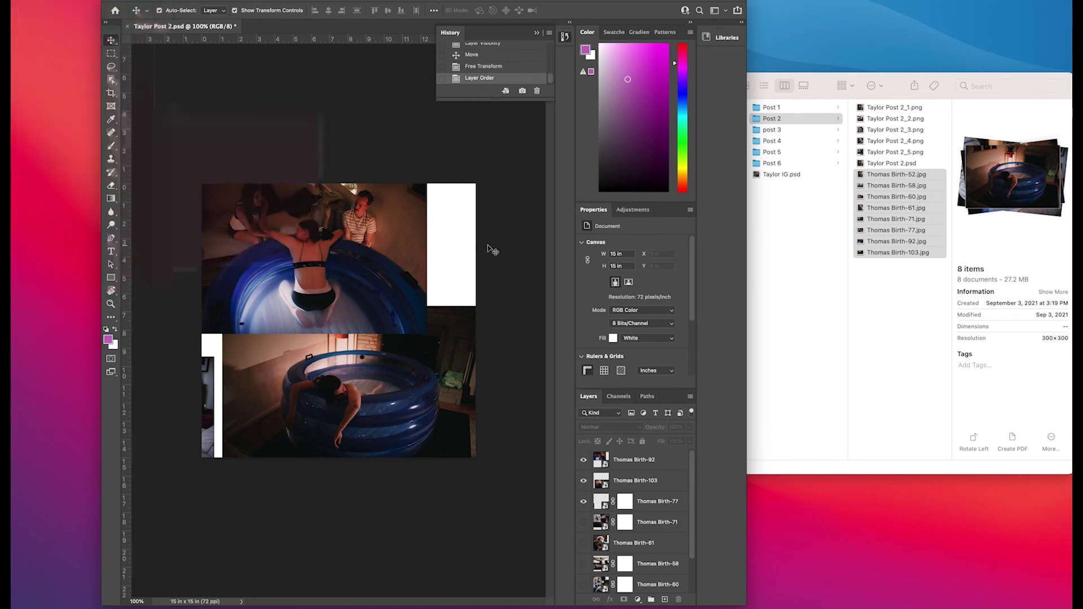
{"action": "left_click", "coordinate": [725, 533]}
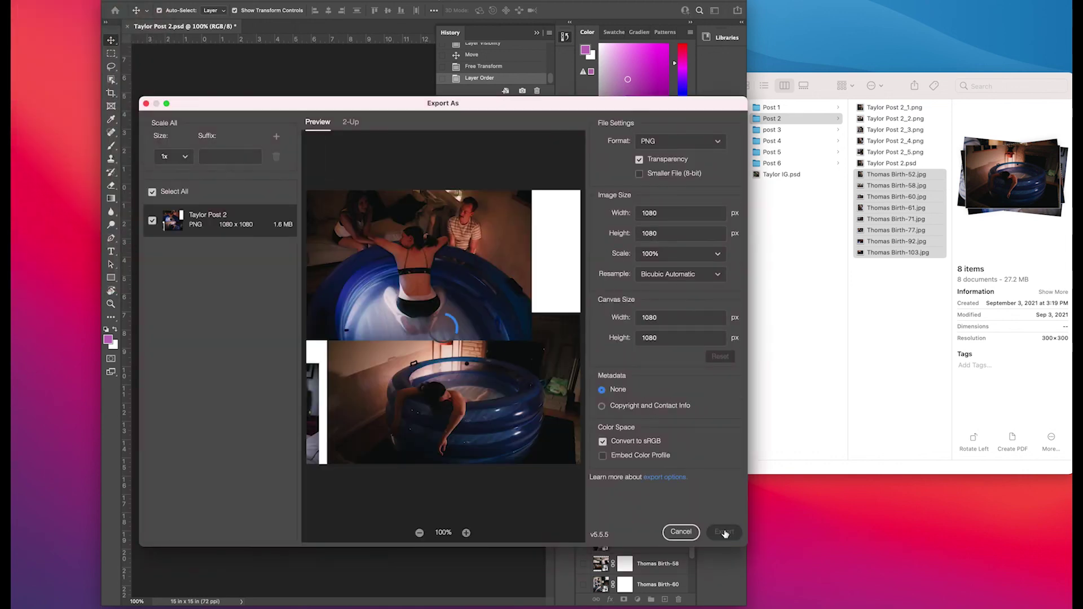
{"action": "left_click", "coordinate": [617, 112]}
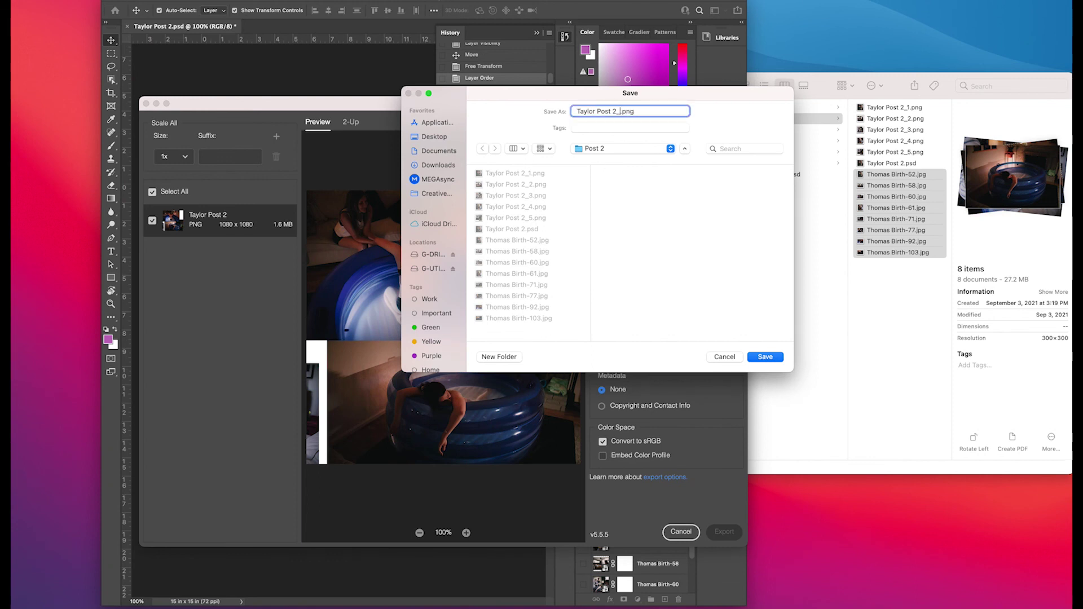
{"action": "key", "text": "Return"}
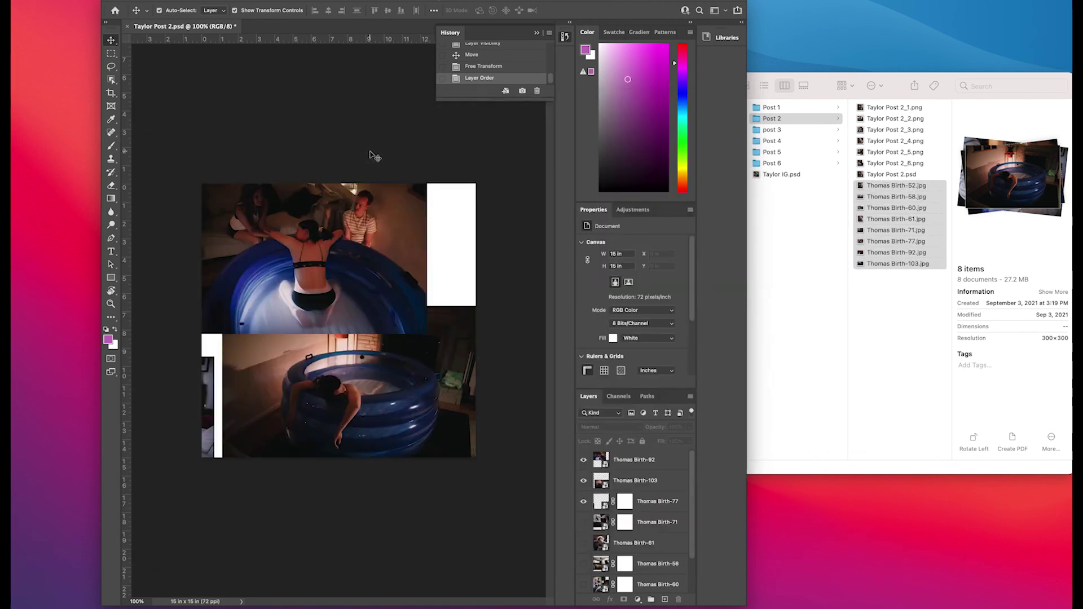
{"action": "key", "text": "super+s"}
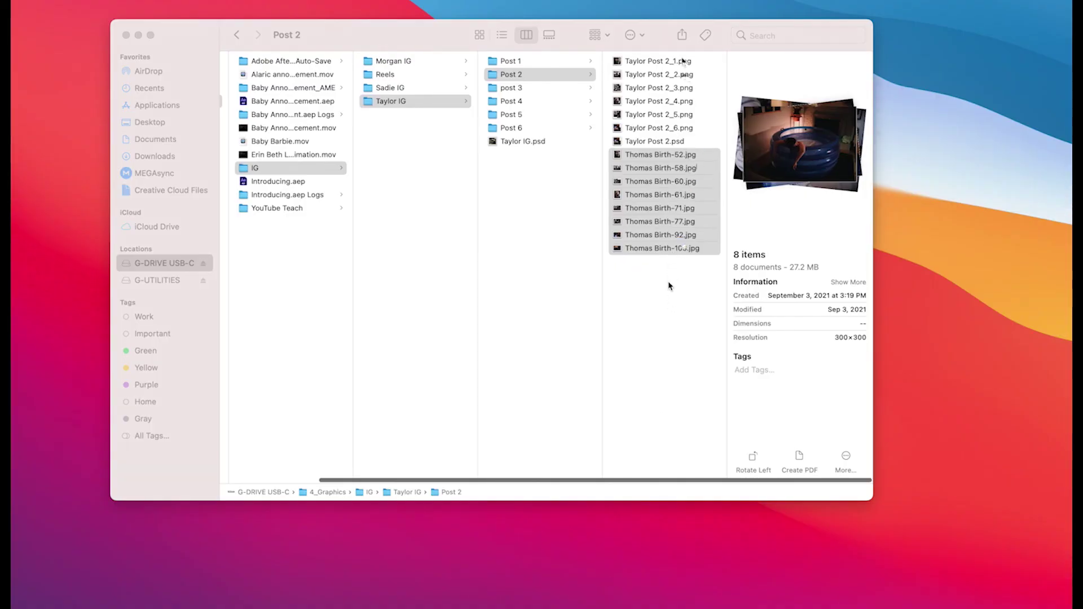
Step: In Finder, select Taylor Post 2_1.png through Taylor Post 2_6.png and send them to the contact's device over AirDrop
{"action": "left_click", "coordinate": [683, 61]}
{"action": "left_click", "coordinate": [688, 128], "text": "shift"}
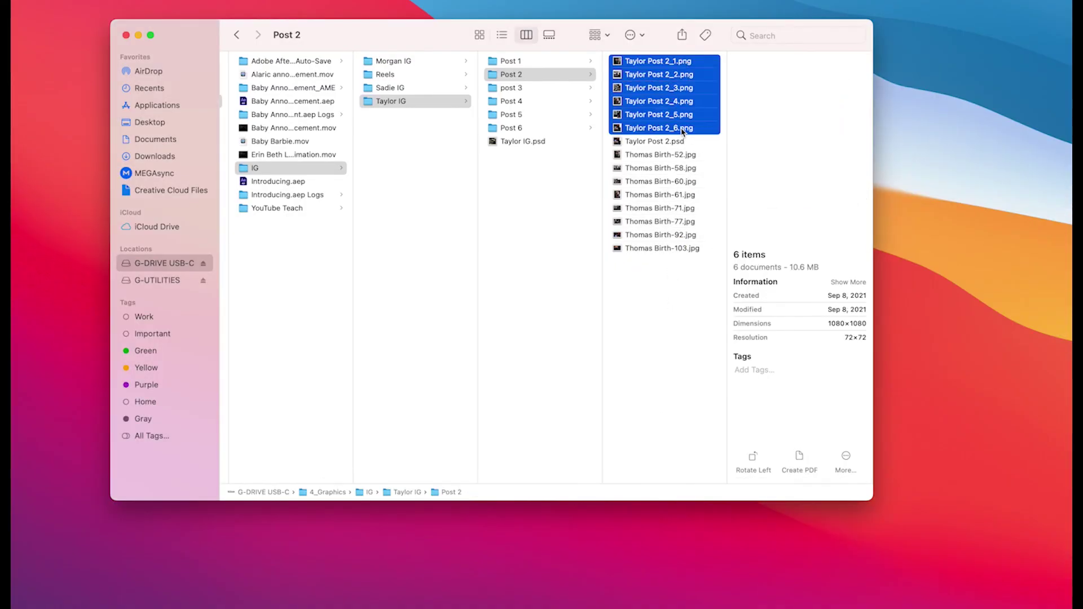
{"action": "right_click", "coordinate": [683, 97]}
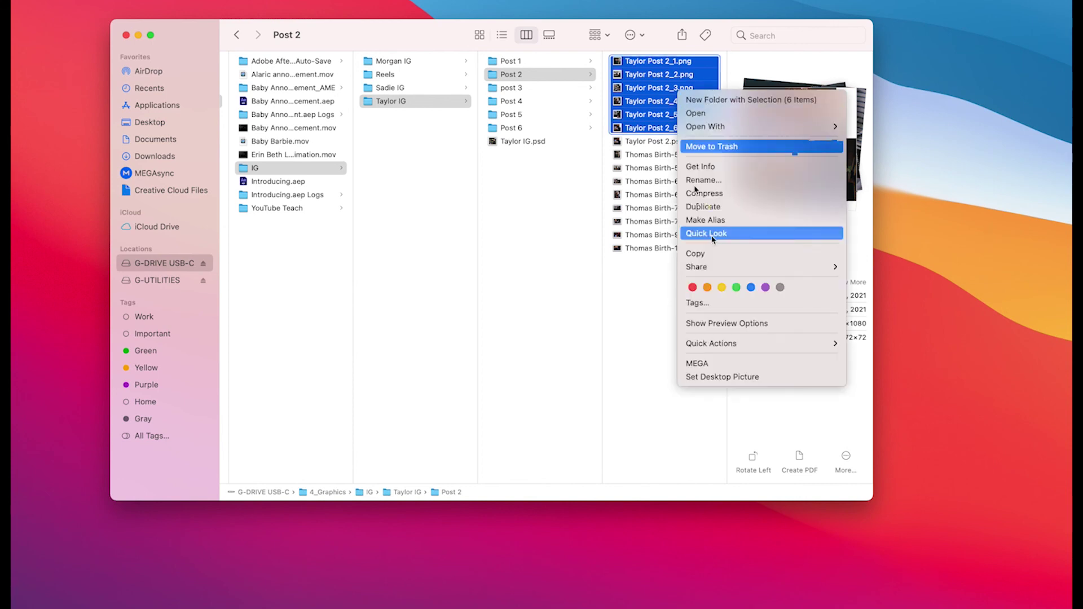
{"action": "mouse_move", "coordinate": [712, 273]}
{"action": "left_click", "coordinate": [902, 294]}
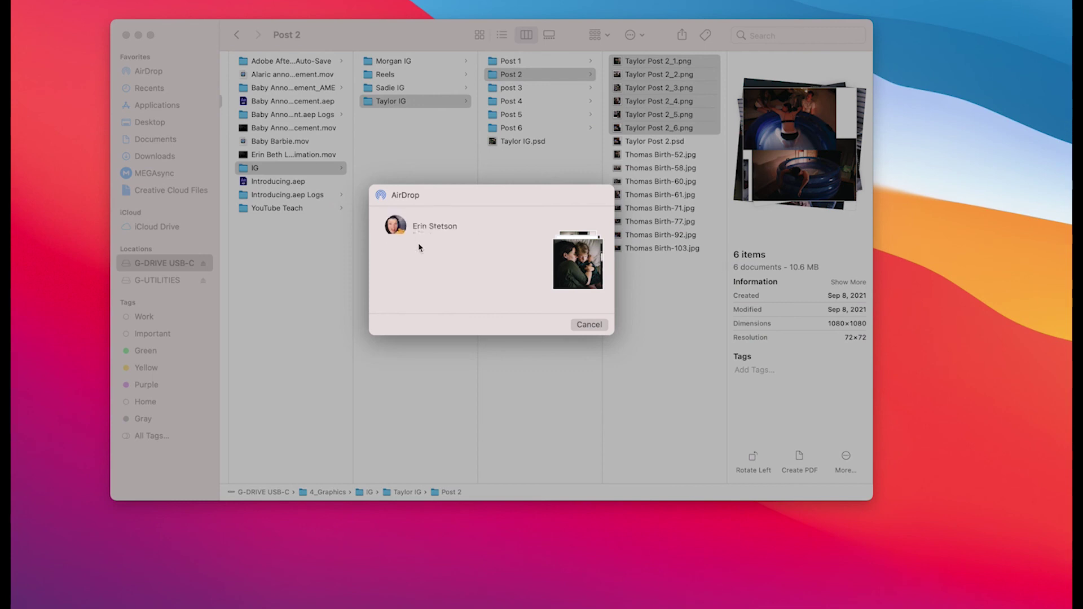
{"action": "left_click", "coordinate": [425, 230]}
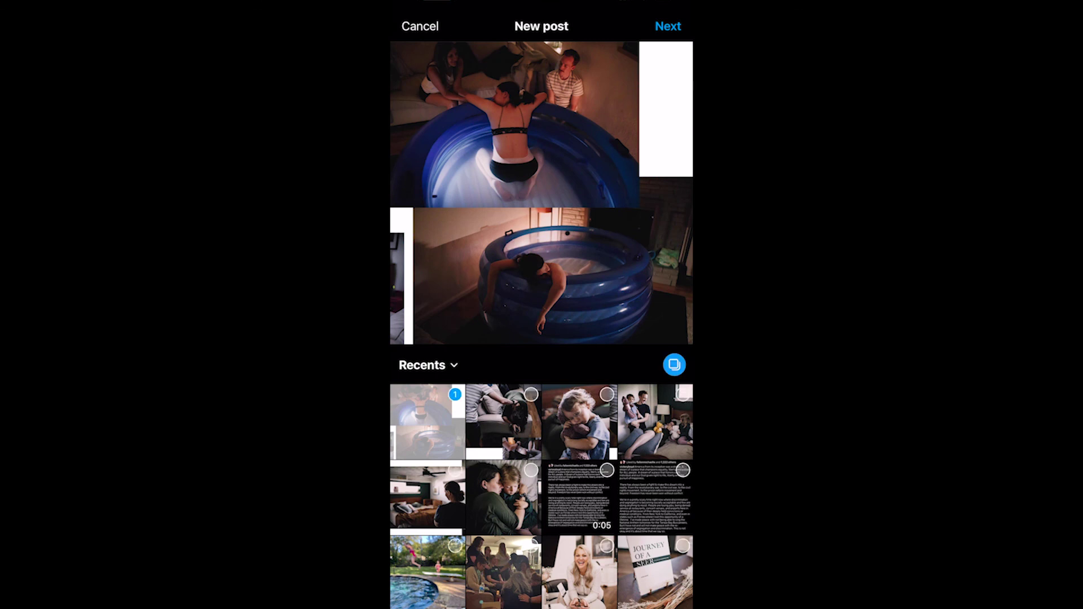
Step: In Instagram's new post, add slides one to five to the multi-image selection in their numbered order
{"action": "left_click", "coordinate": [504, 497]}
{"action": "left_click", "coordinate": [427, 497]}
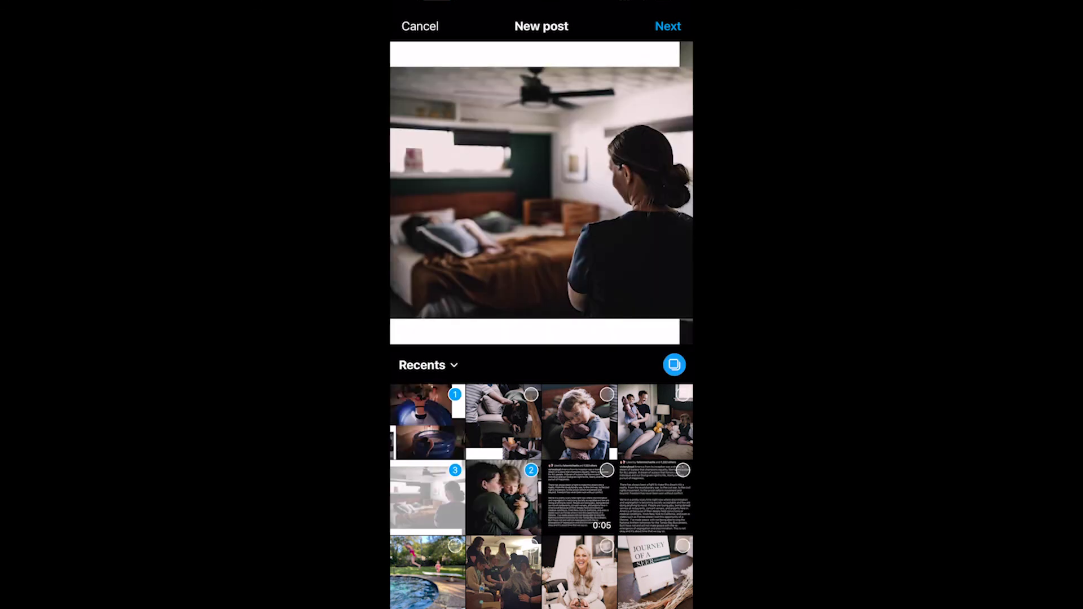
{"action": "left_click", "coordinate": [655, 422]}
{"action": "left_click", "coordinate": [579, 422]}
{"action": "left_click", "coordinate": [503, 422]}
Step: Deselect the birth pool slide and select it again so that it comes sixth in the carousel
{"action": "left_click", "coordinate": [427, 422]}
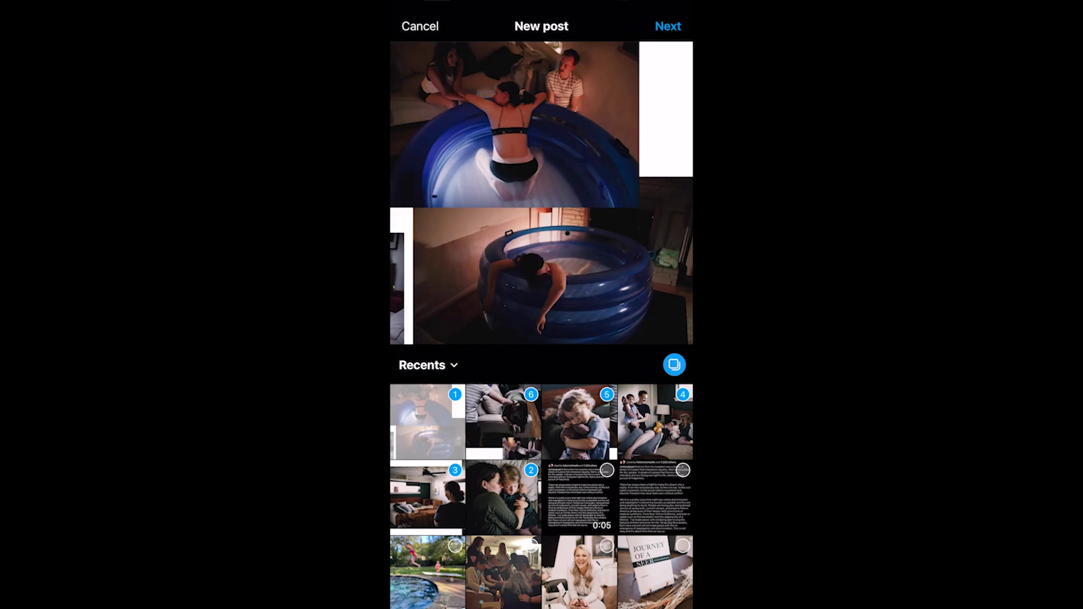
{"action": "left_click", "coordinate": [427, 422]}
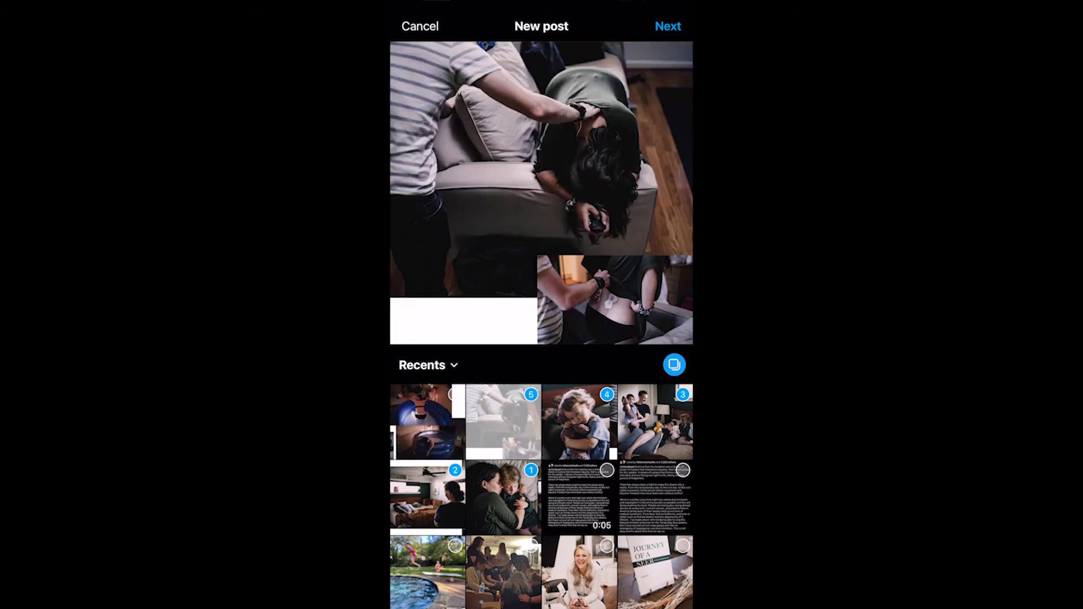
{"action": "left_click", "coordinate": [427, 422]}
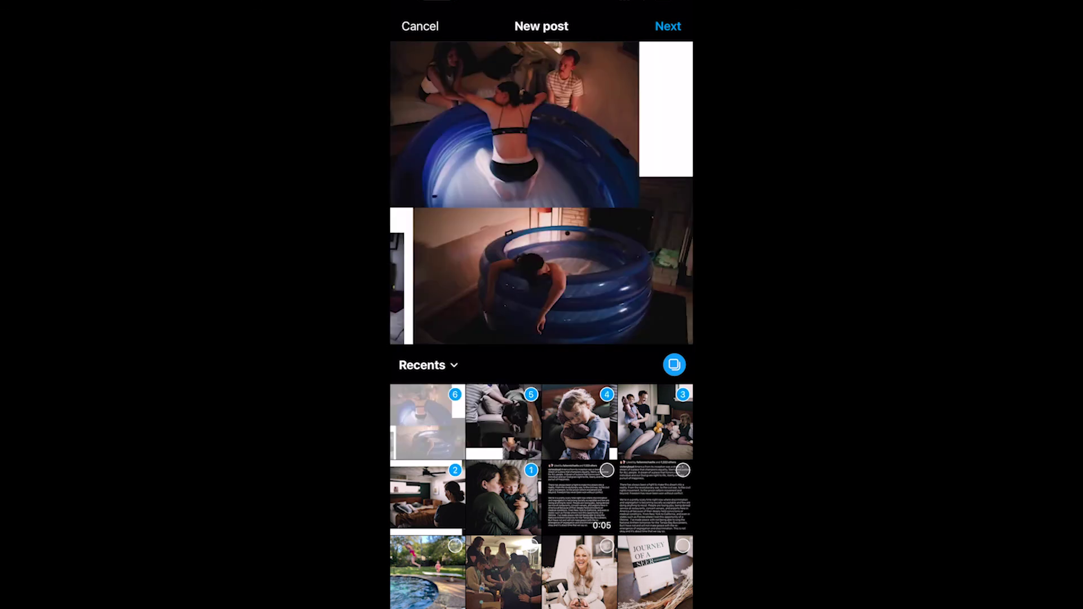
Step: Continue with the six selected slides, review the whole carousel with the Normal filter, and proceed to the post details
{"action": "left_click", "coordinate": [668, 26]}
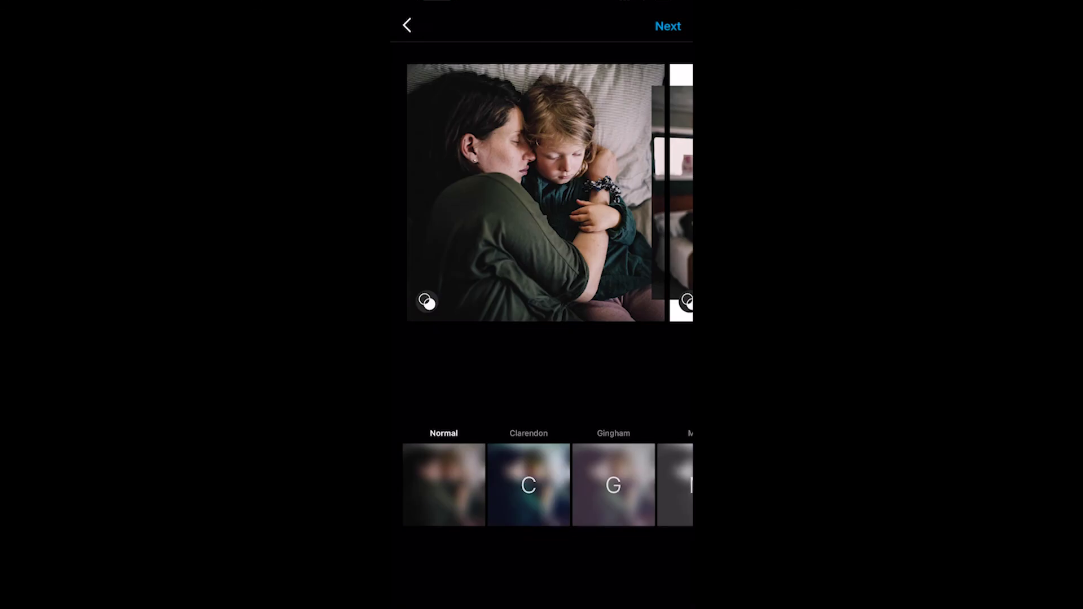
{"action": "left_click_drag", "start_coordinate": [621, 192], "coordinate": [452, 192]}
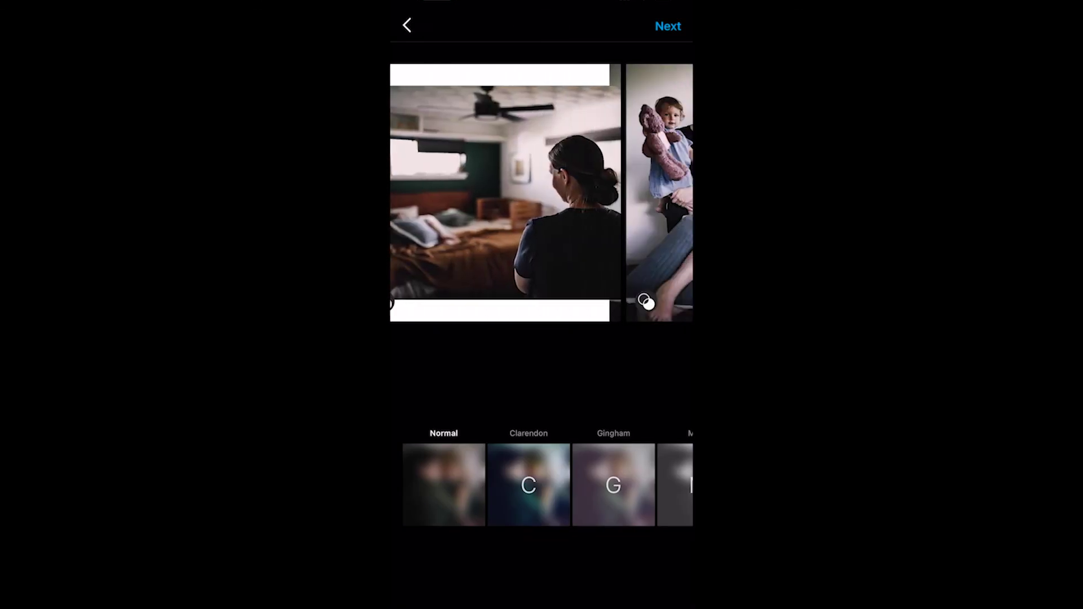
{"action": "left_click_drag", "start_coordinate": [620, 192], "coordinate": [452, 191]}
{"action": "left_click_drag", "start_coordinate": [621, 192], "coordinate": [451, 192]}
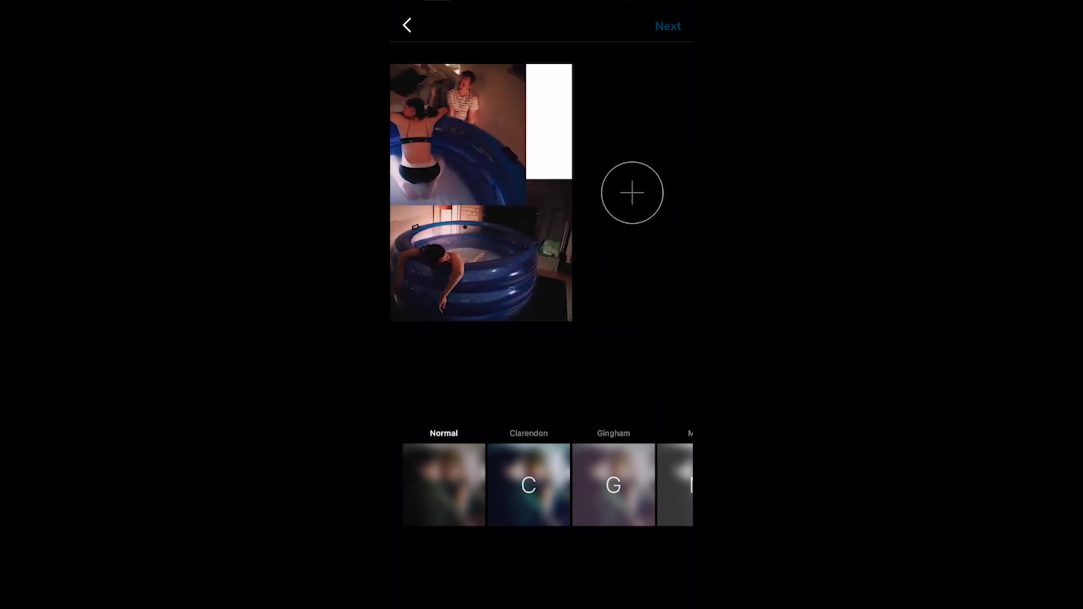
{"action": "left_click", "coordinate": [668, 25]}
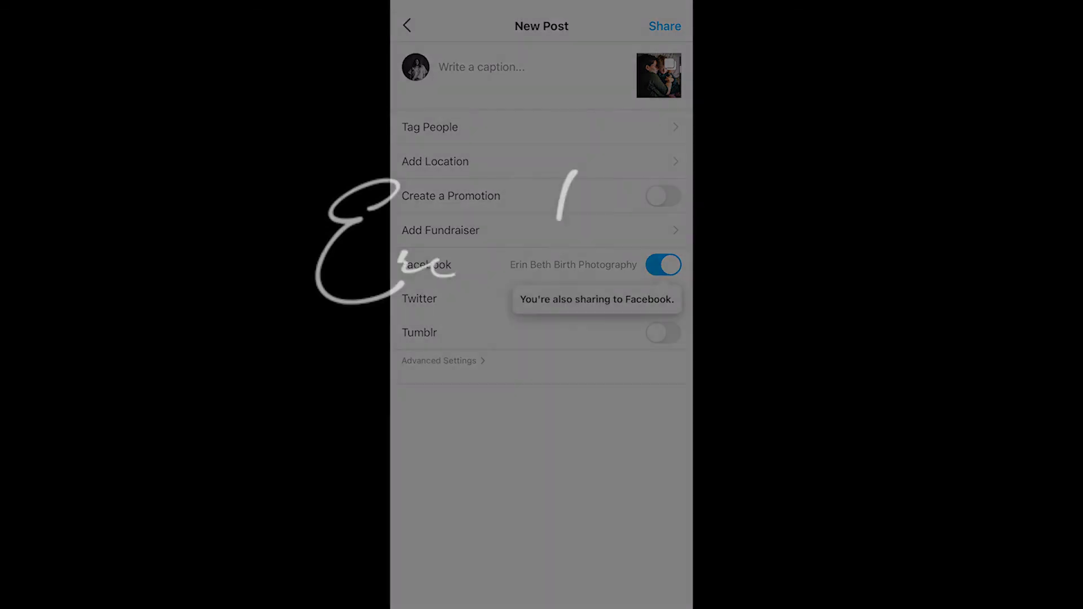